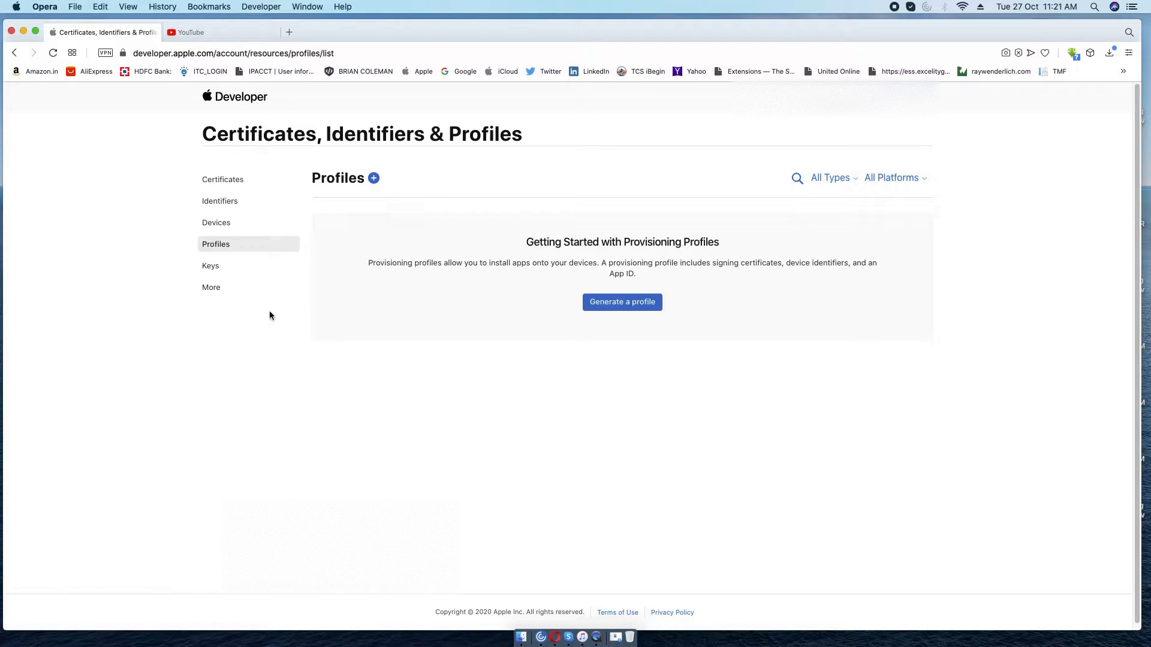
Go from Certificates to the Devices list showing the two registered iPhones.
left_click(227, 180)
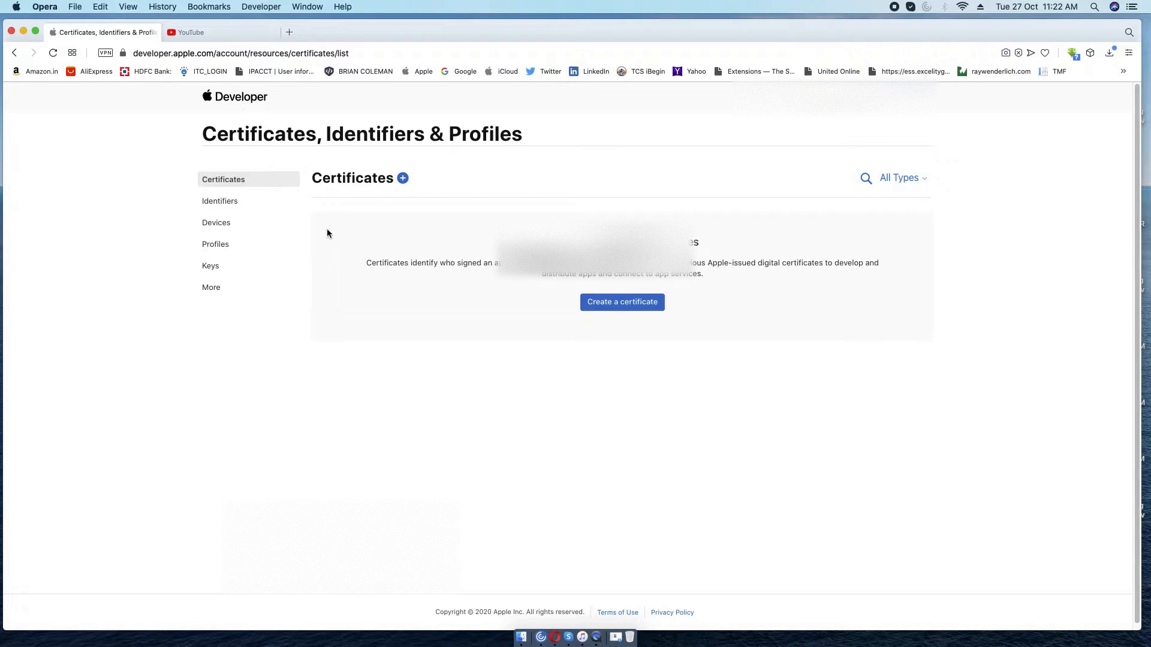
left_click(217, 223)
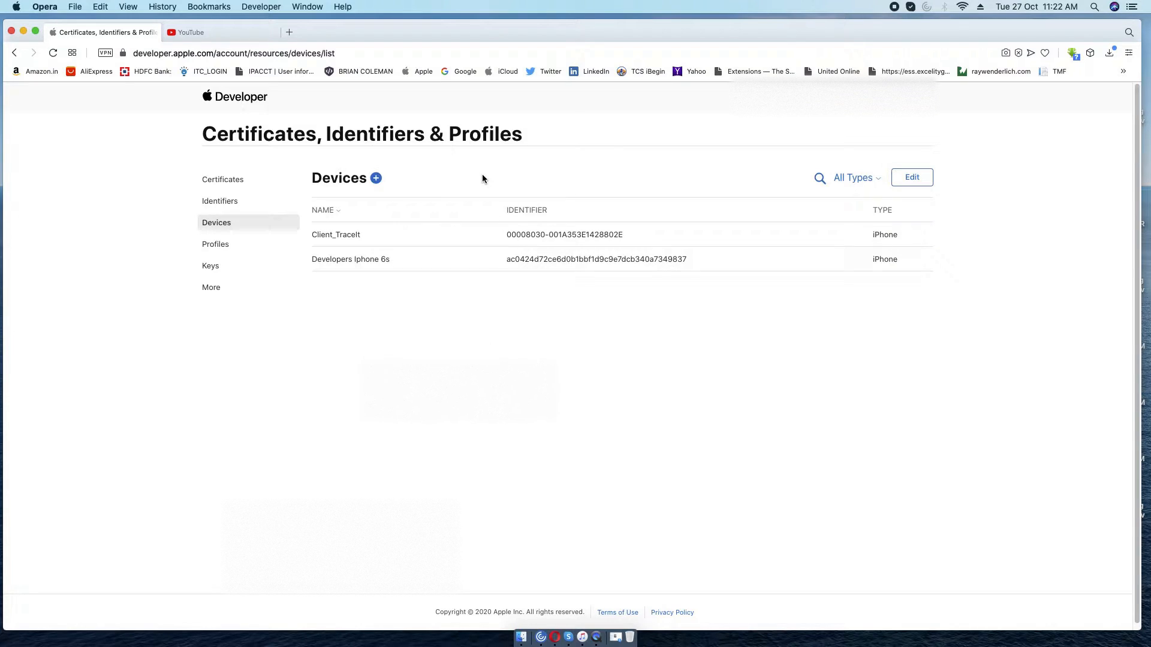
left_click(376, 178)
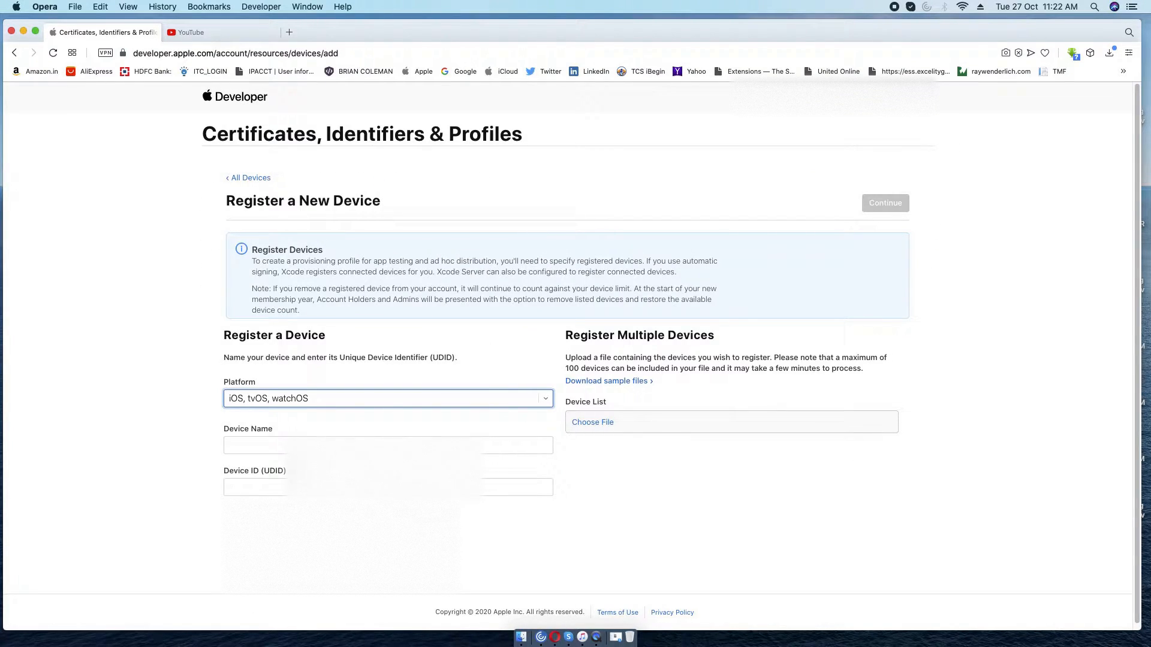
left_click(306, 488)
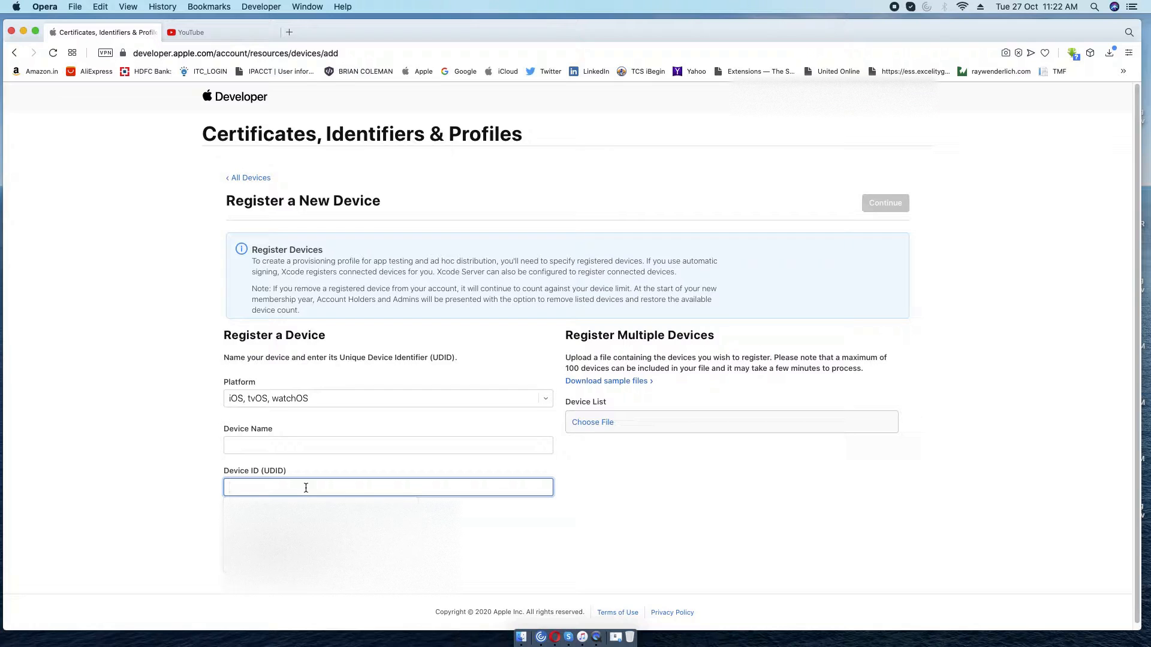
left_click(735, 497)
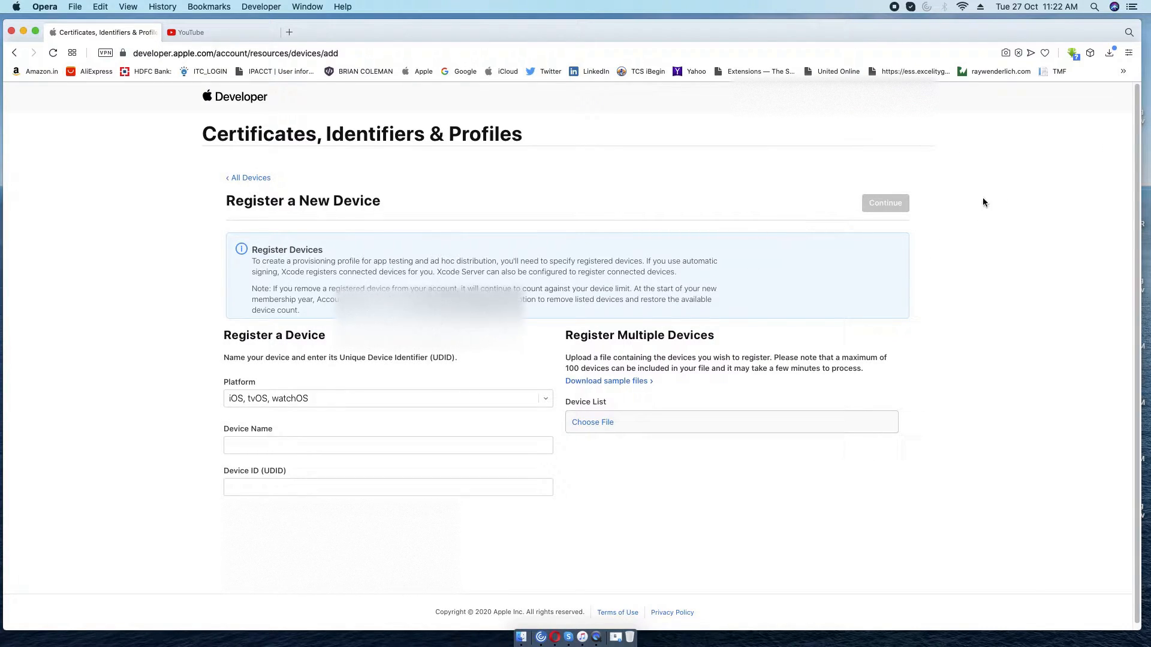
left_click(252, 179)
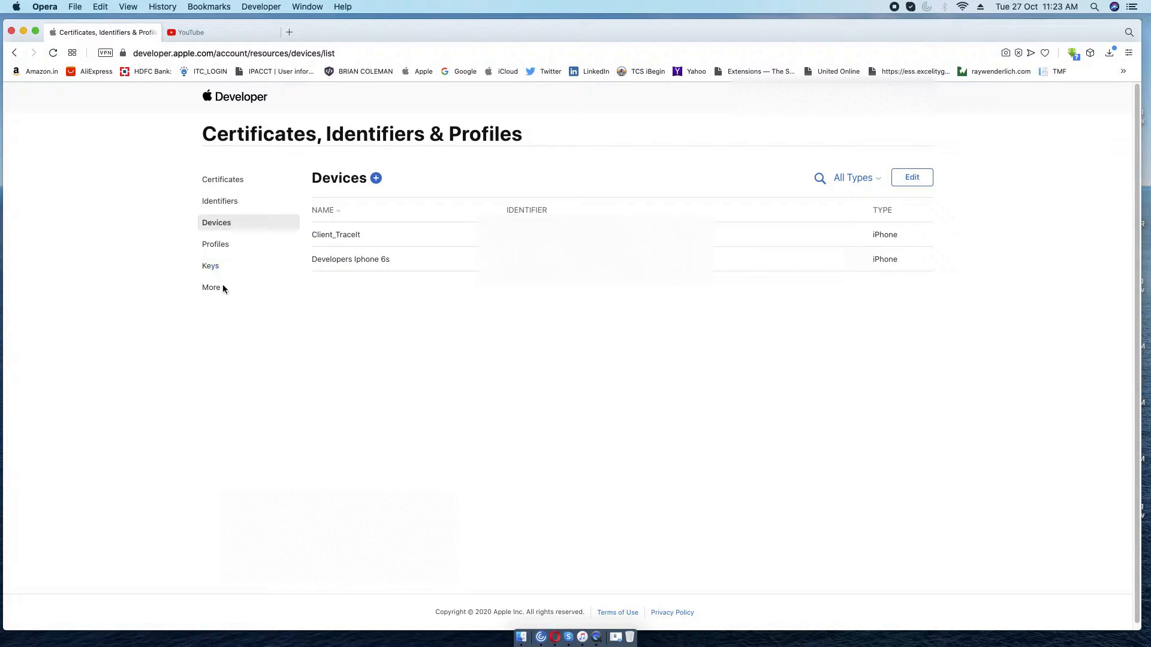
Browse Profiles, Certificates, the new-certificate page and Devices, ending on the empty Certificates list.
left_click(217, 245)
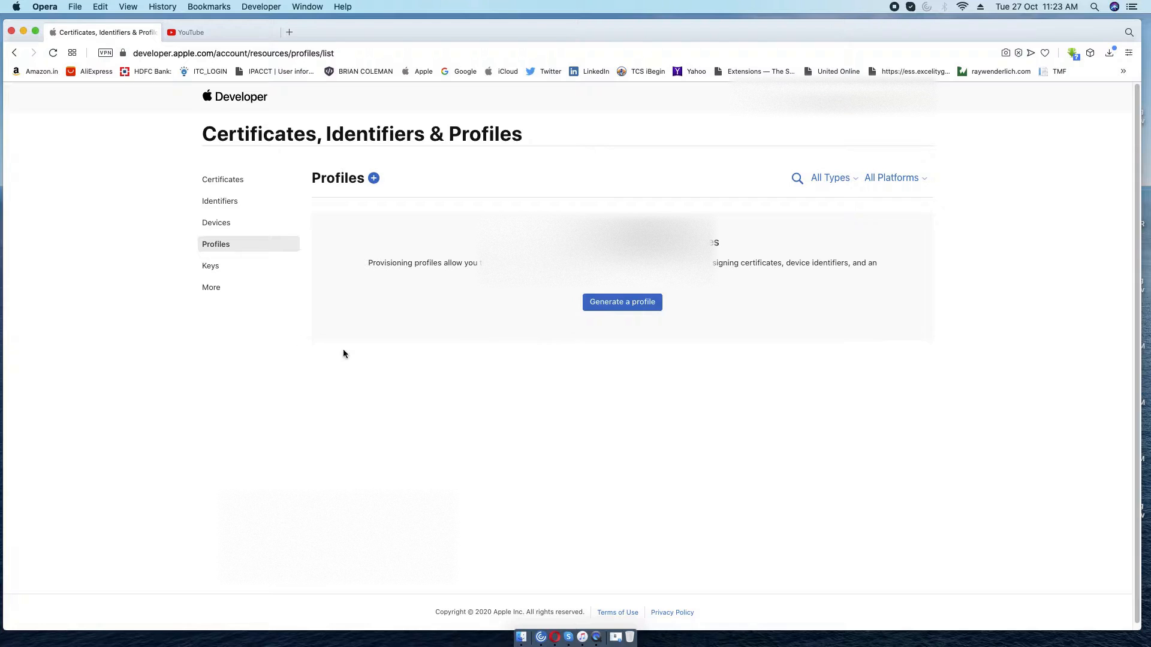
left_click(223, 180)
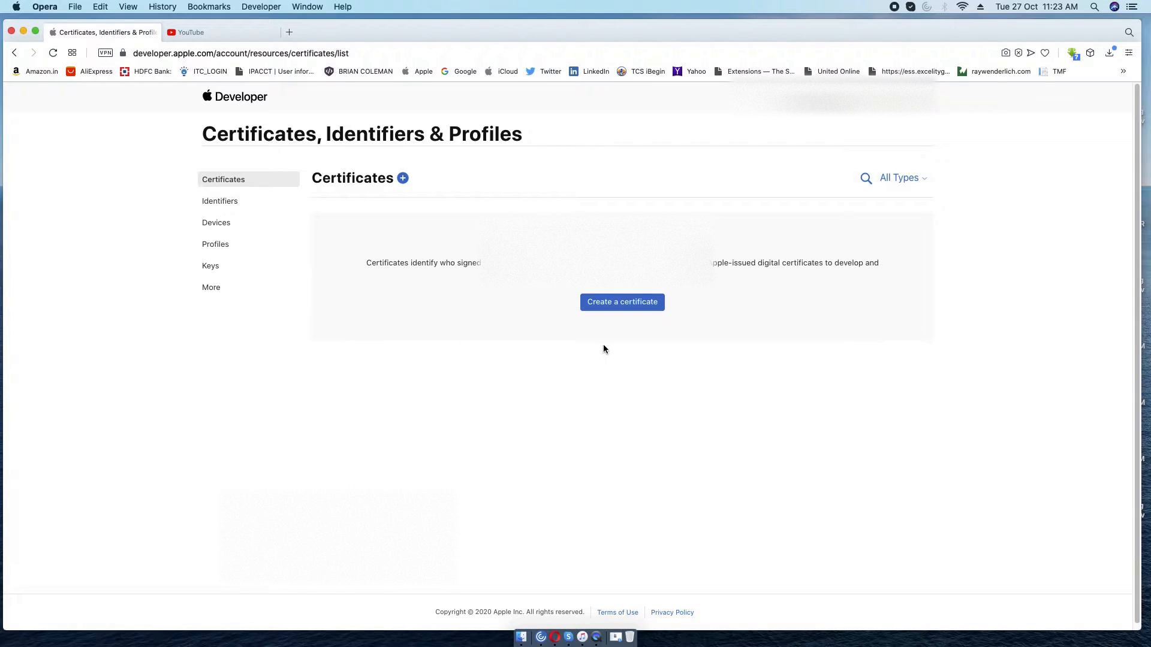
left_click(623, 303)
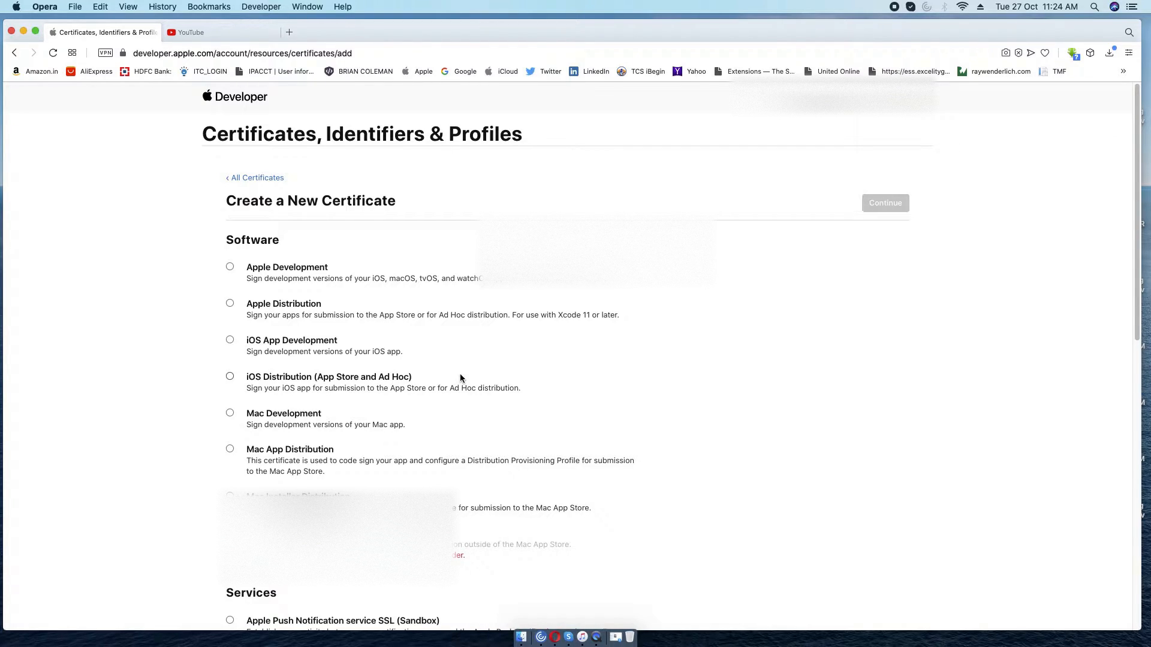
left_click(231, 178)
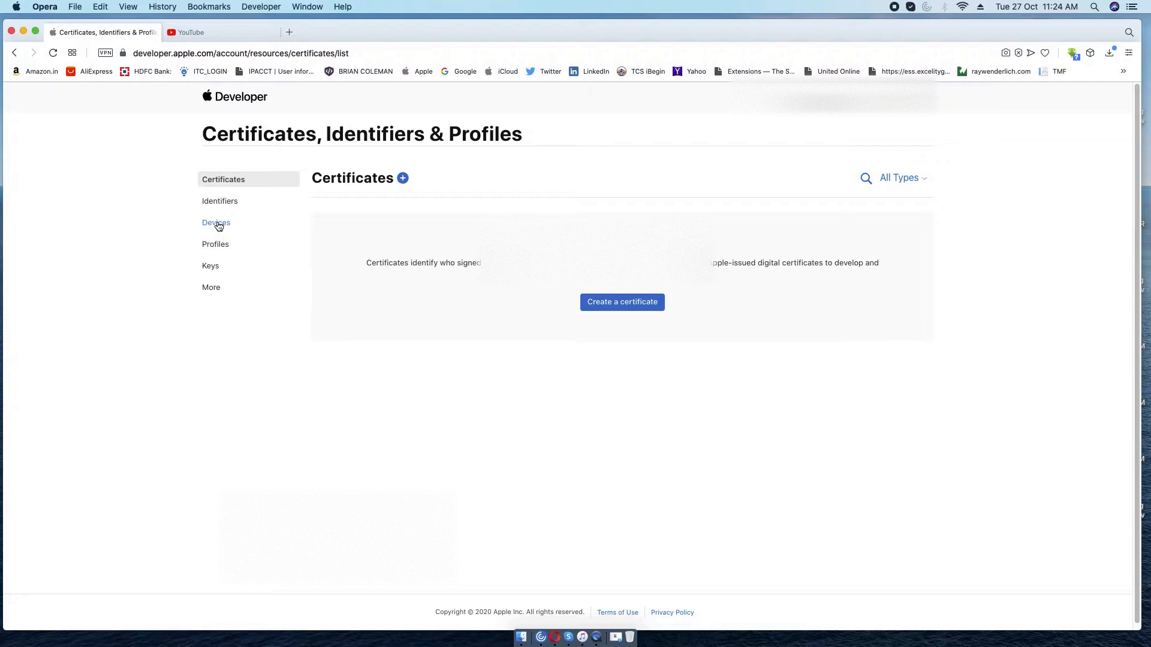
left_click(217, 223)
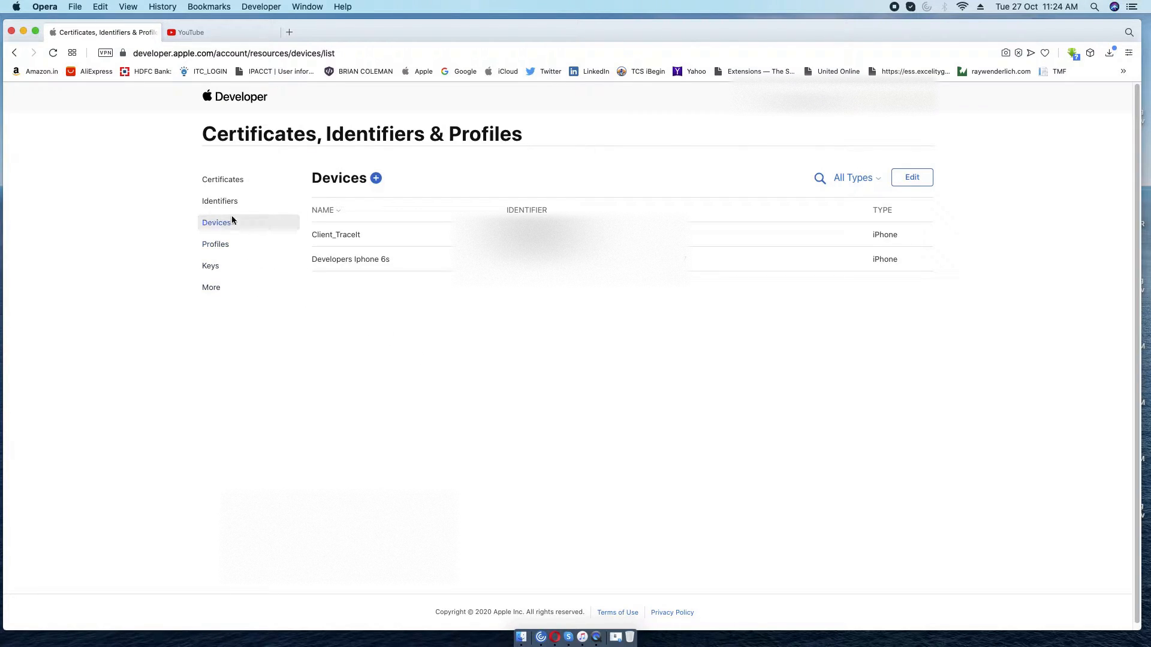
left_click(223, 181)
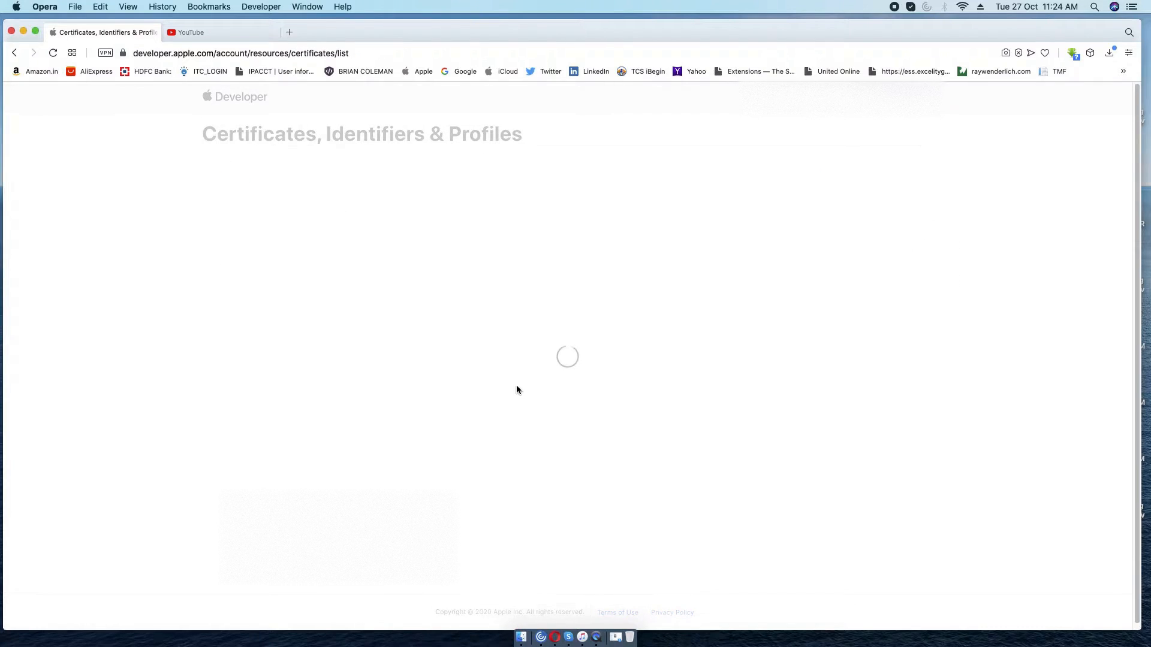
Create a new iOS App Development certificate and continue to the CSR upload step.
left_click(609, 301)
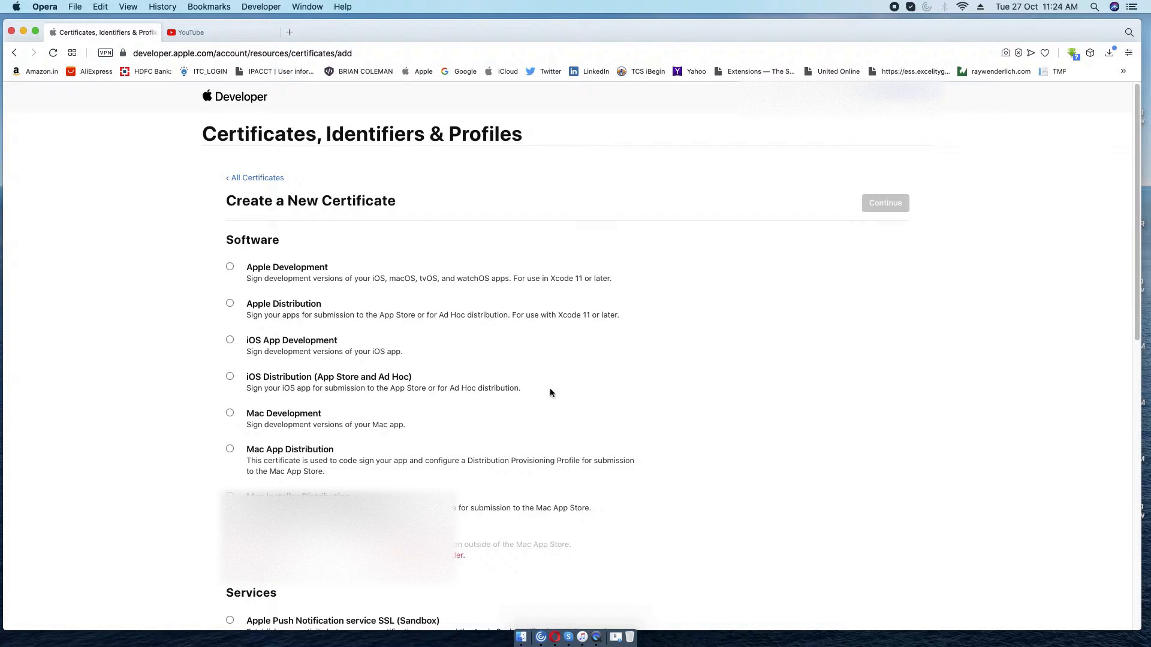
scroll(550, 392, "down", 2)
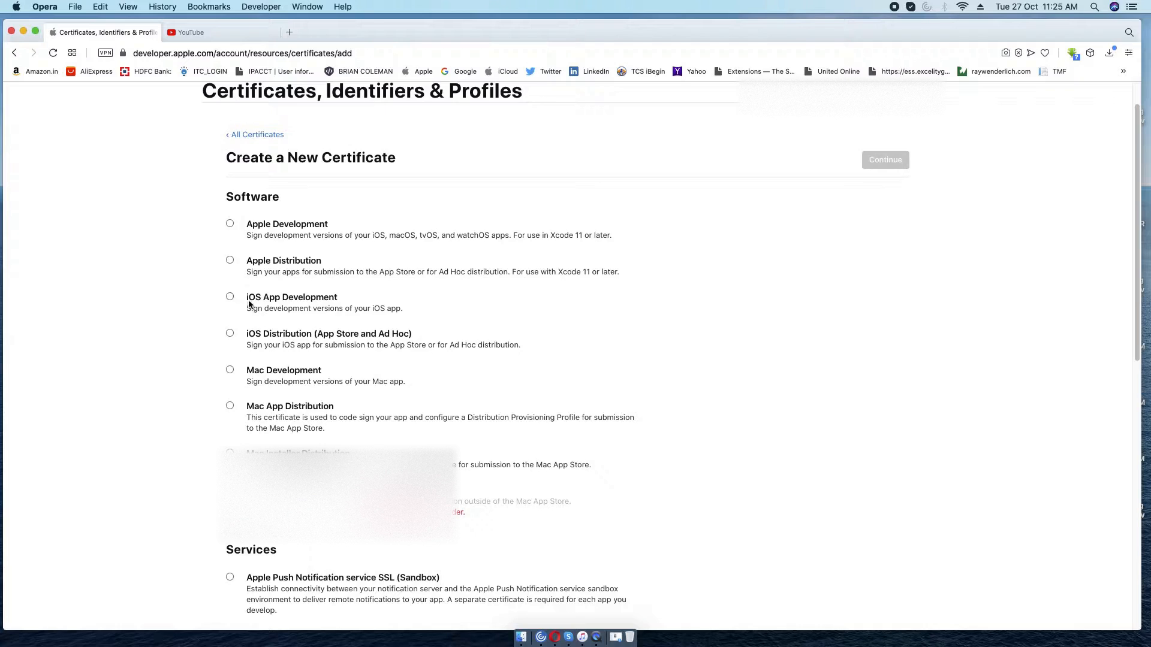
left_click(230, 297)
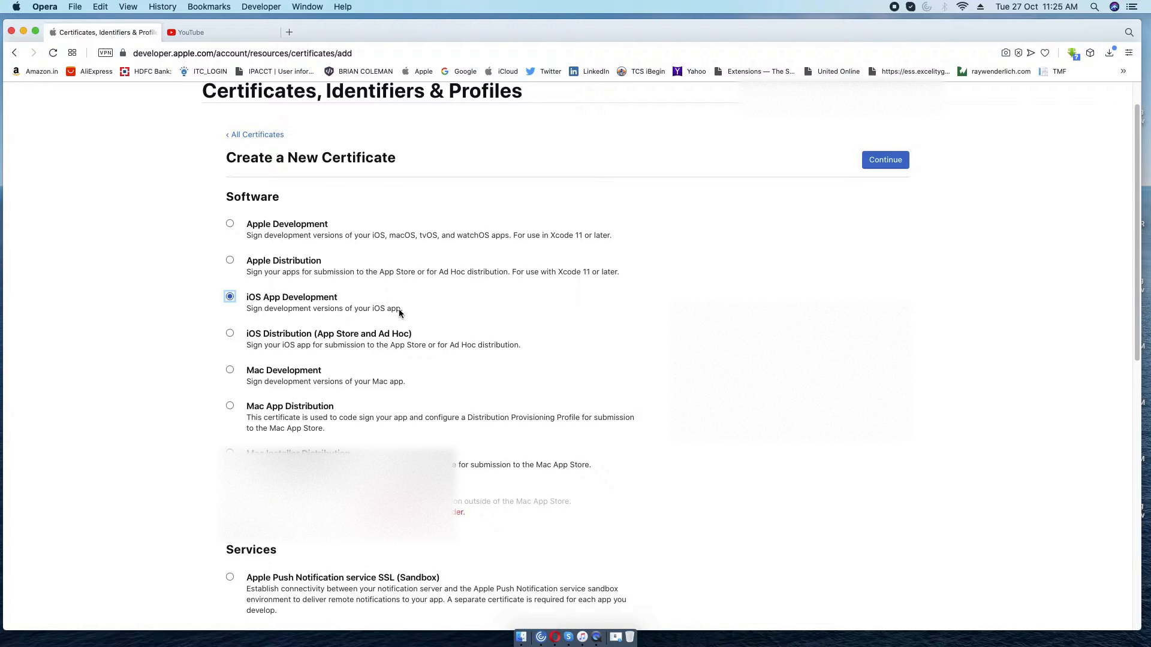
left_click(885, 160)
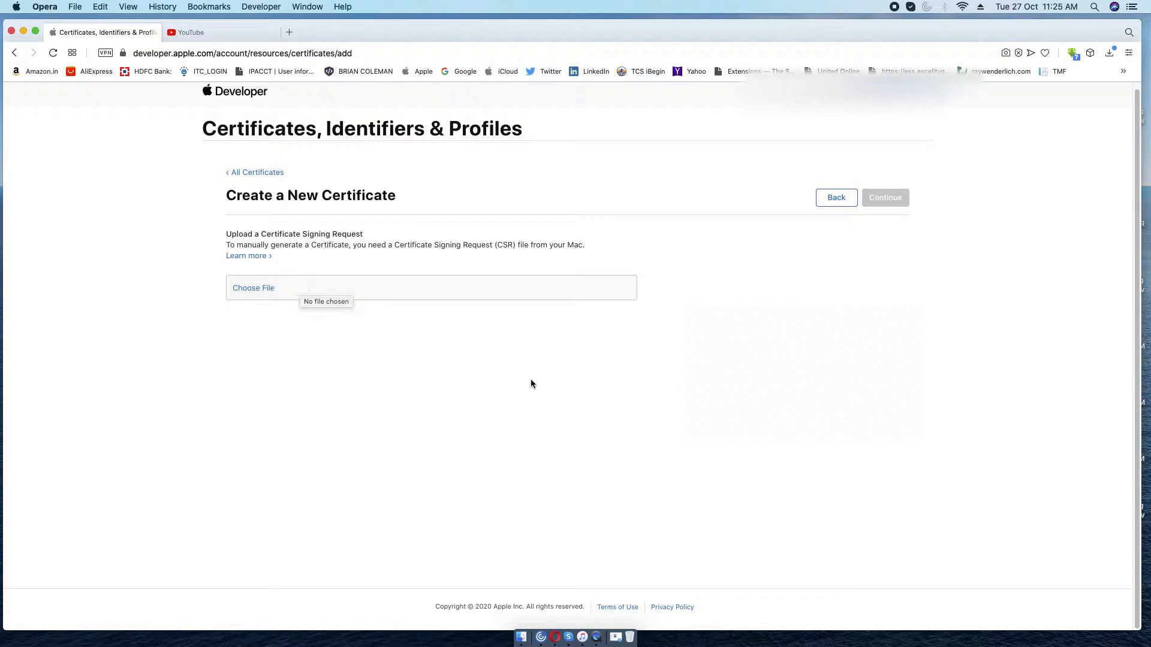
left_click(1095, 6)
Launch Keychain Access and choose Certificate Assistant > Request a Certificate From a Certificate Authority.
key("BackSpace")
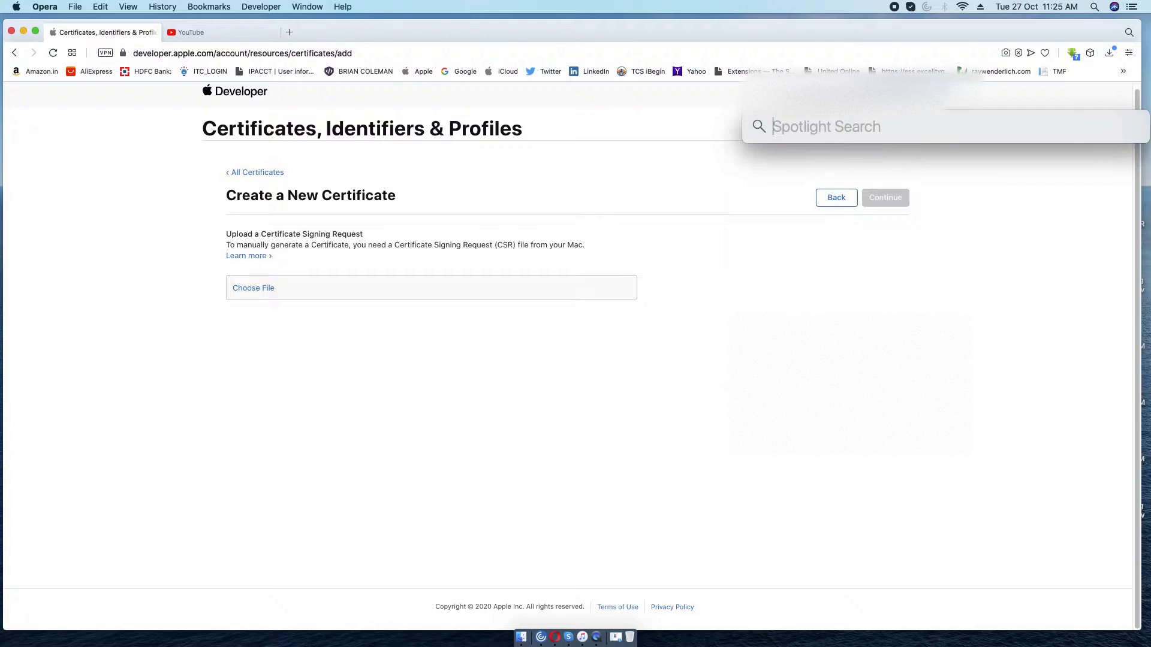
type("keychain")
key("Return")
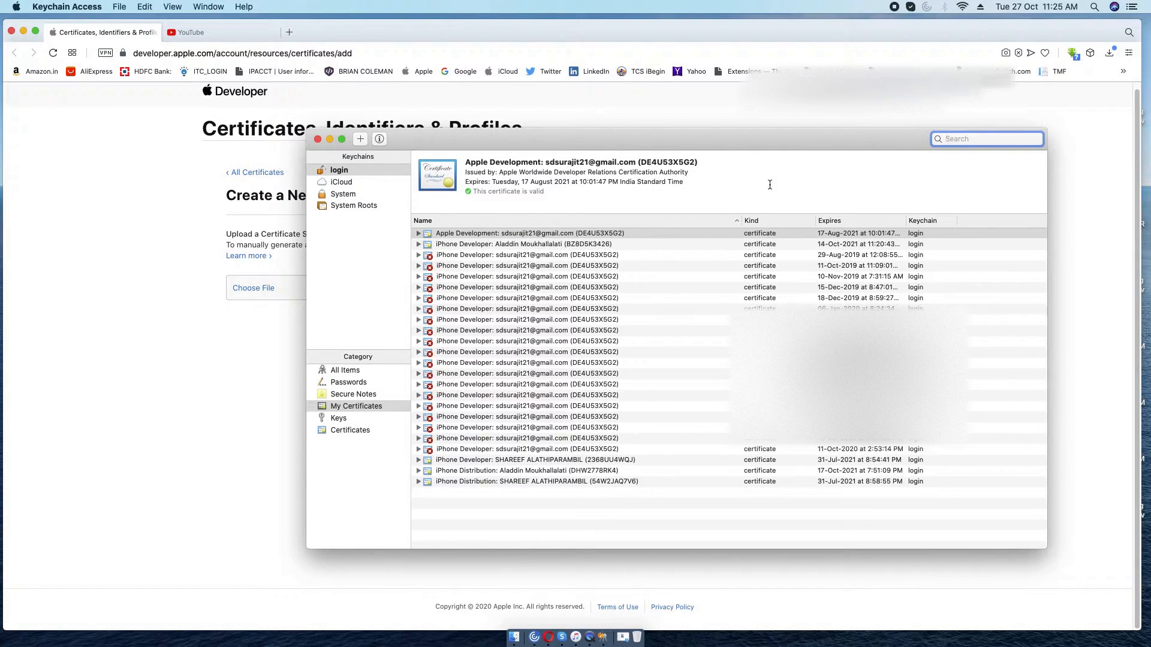
left_click_drag(735, 136, 519, 147)
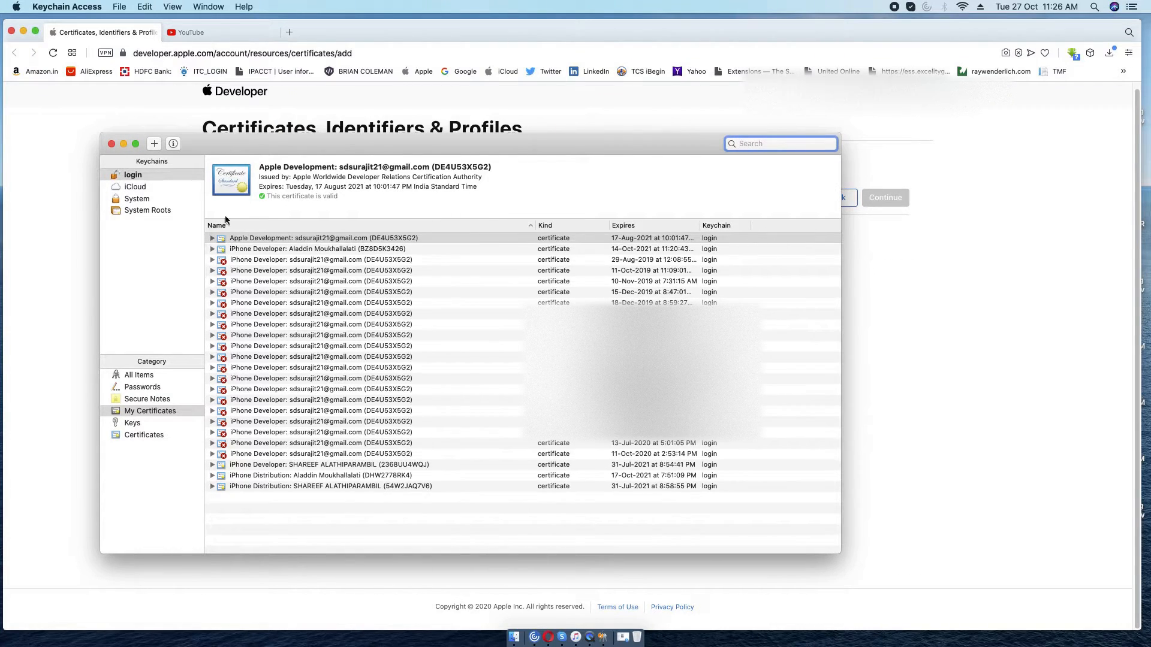
left_click(83, 7)
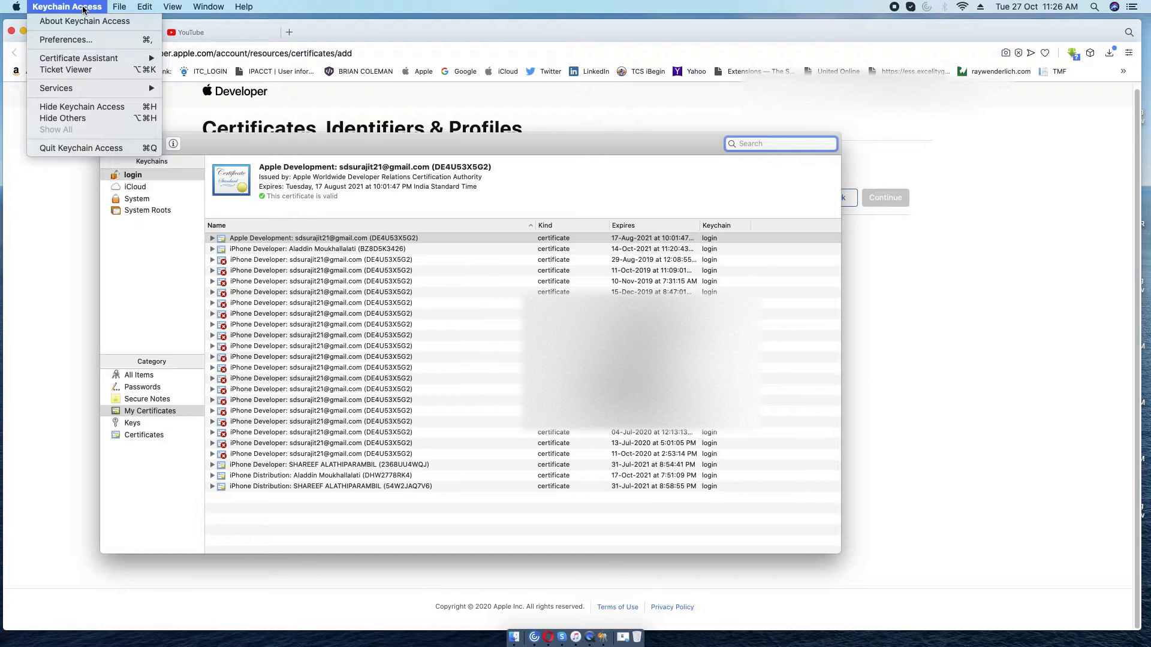
mouse_move(93, 58)
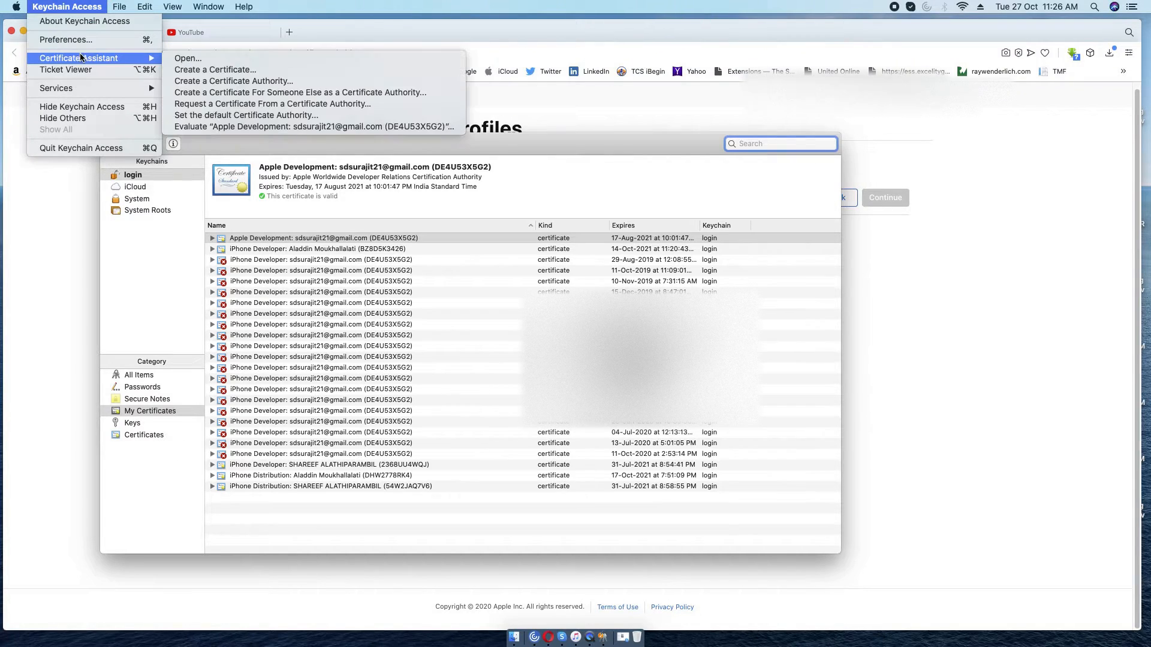
left_click(231, 105)
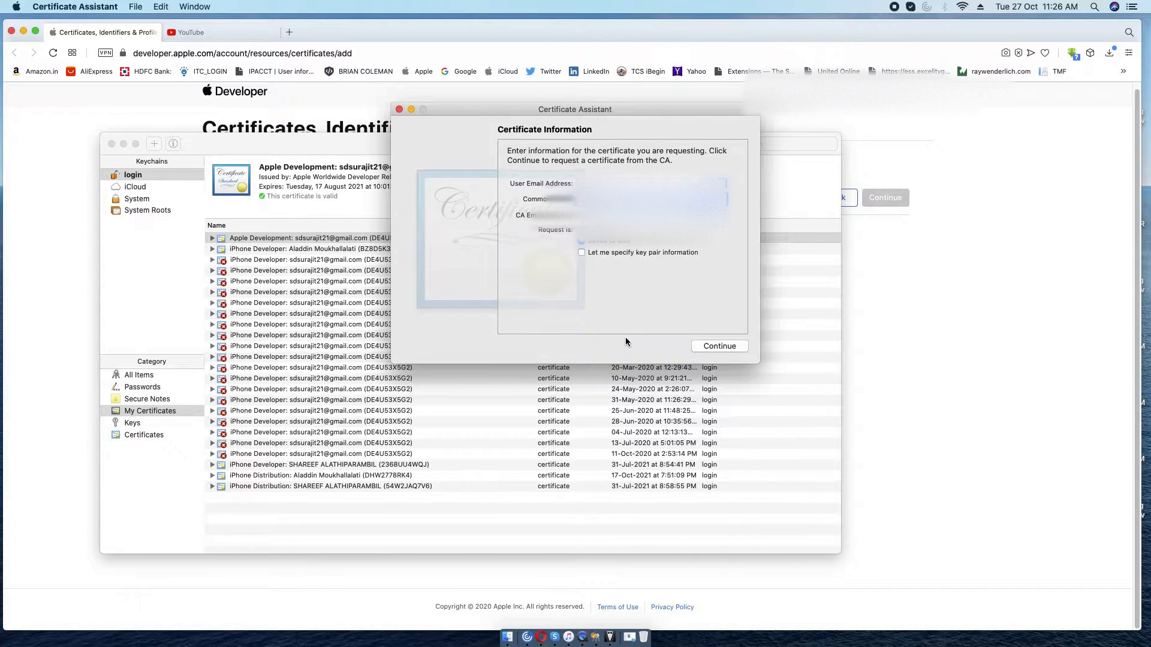
Reposition the Certificate Assistant form and bring Opera's CSR upload page back to front.
left_click_drag(622, 110, 554, 150)
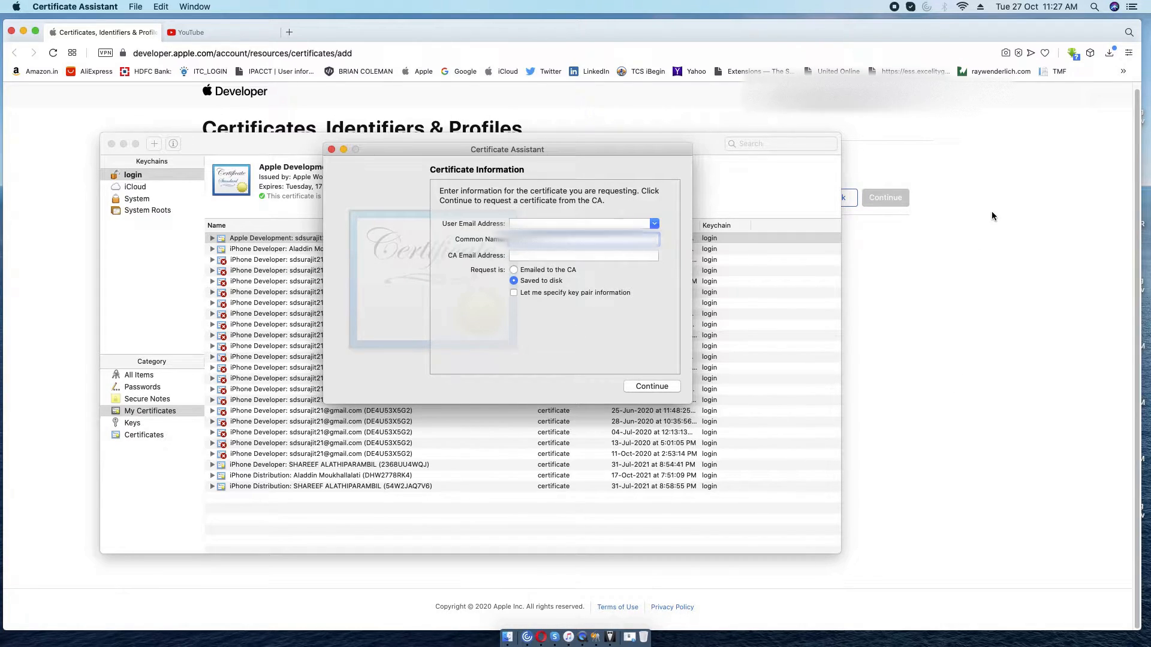
left_click(852, 96)
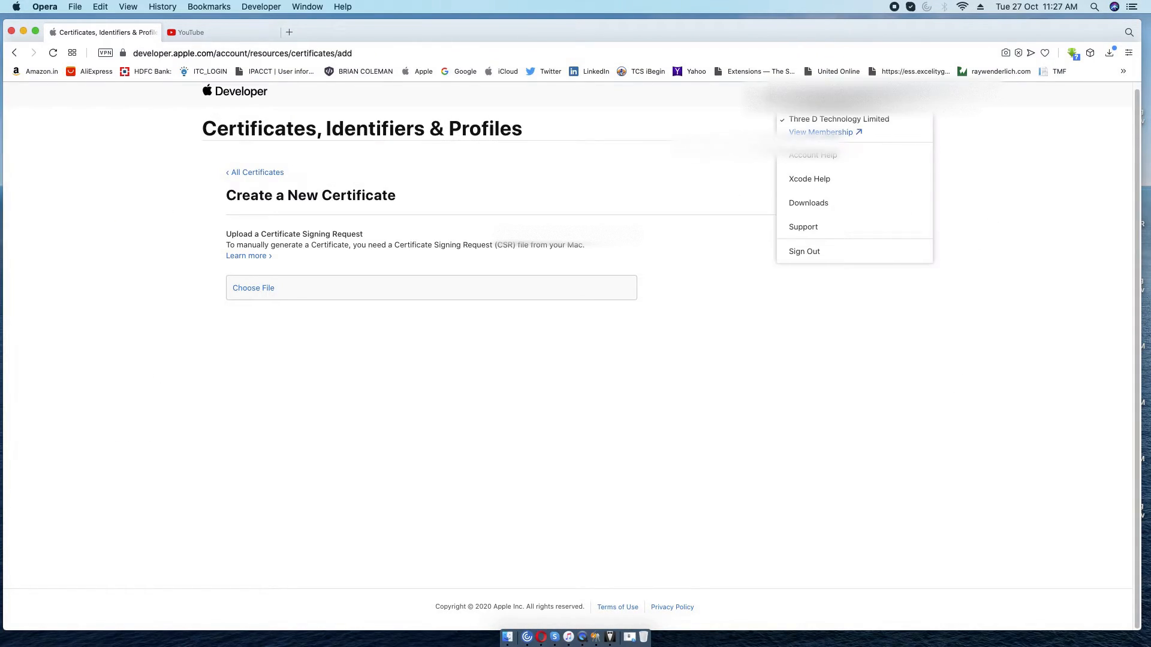
Return to Certificate Assistant and enter the user's e-mail address after the missing-e-mail warnings.
left_click(996, 106)
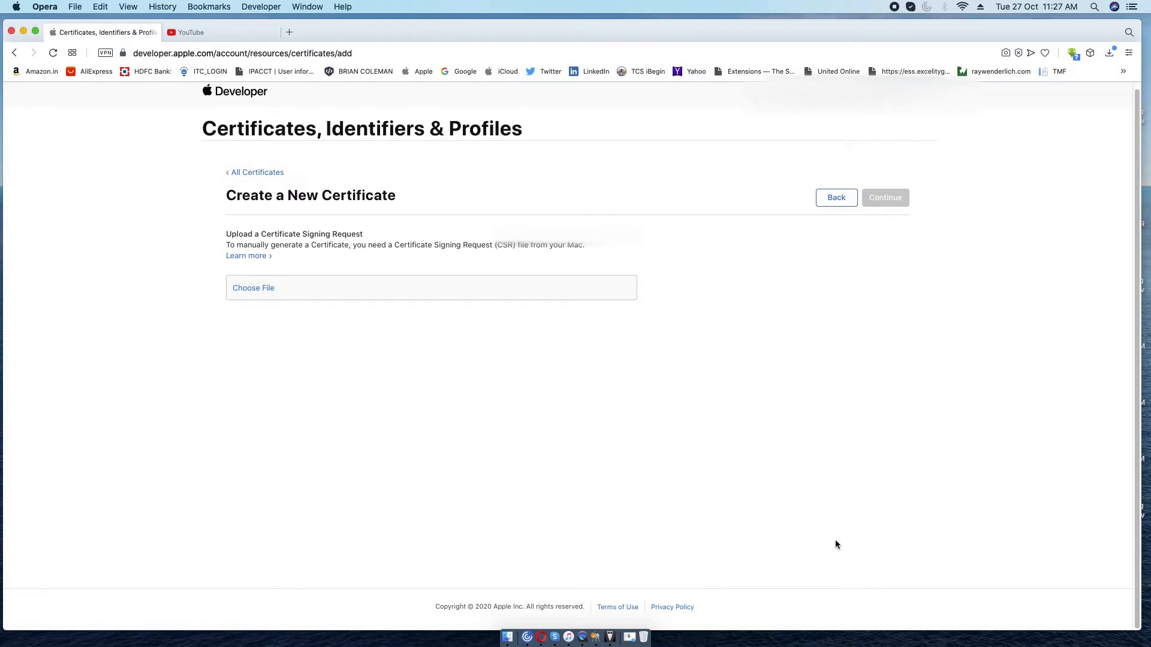
left_click(611, 638)
left_click(658, 388)
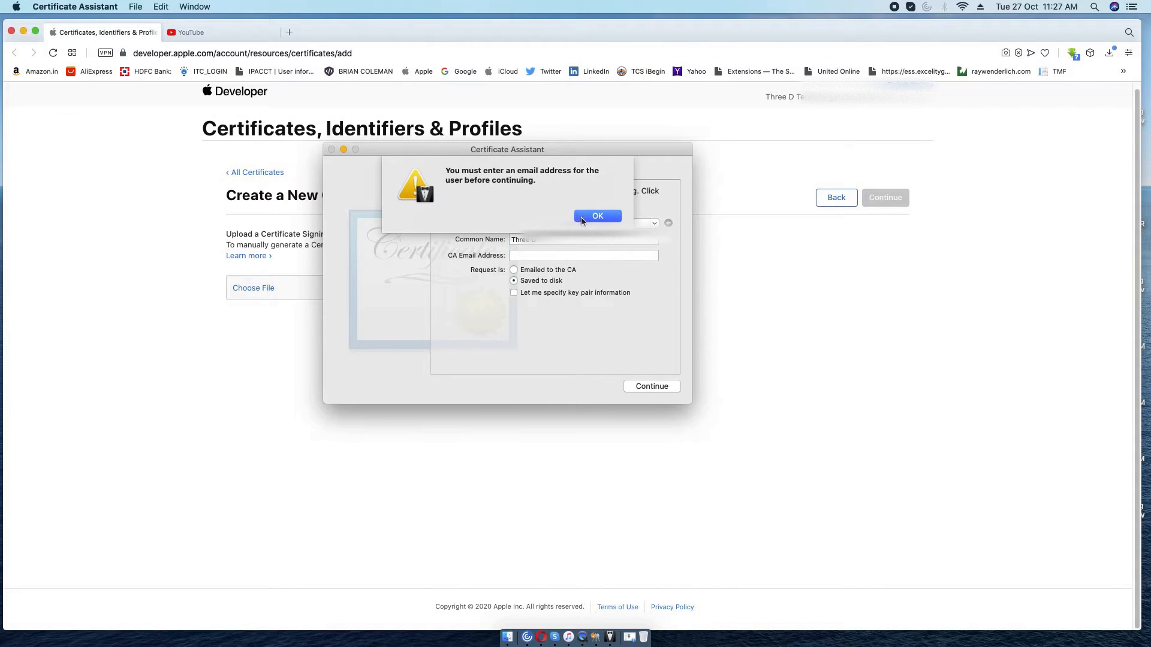
left_click(597, 216)
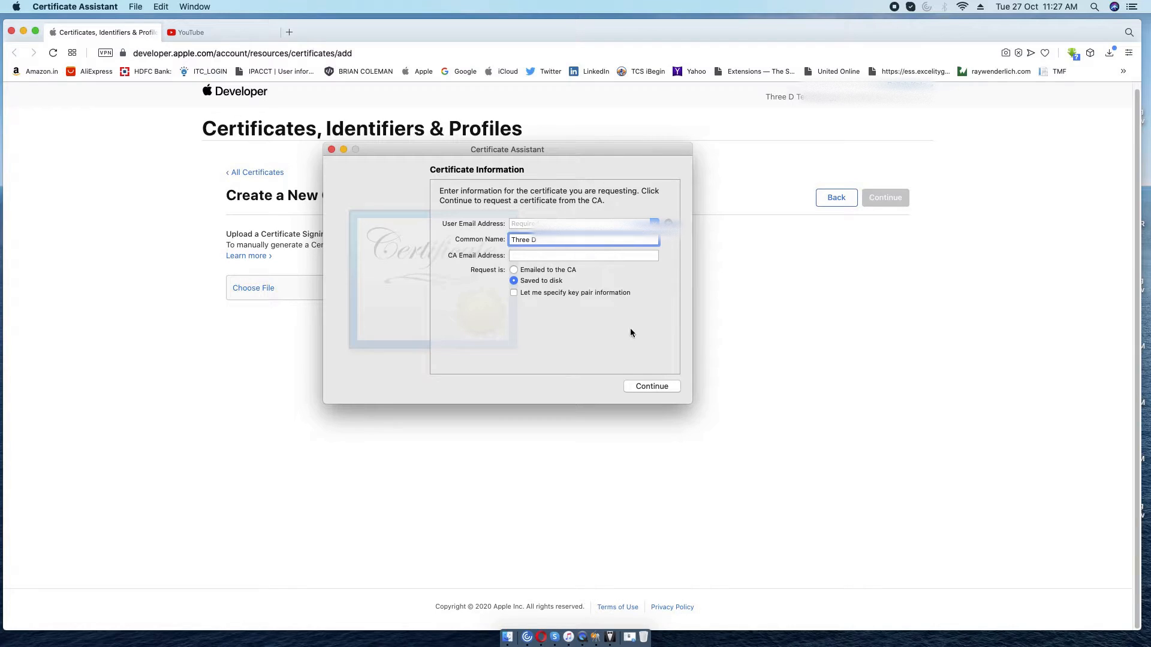
left_click(653, 386)
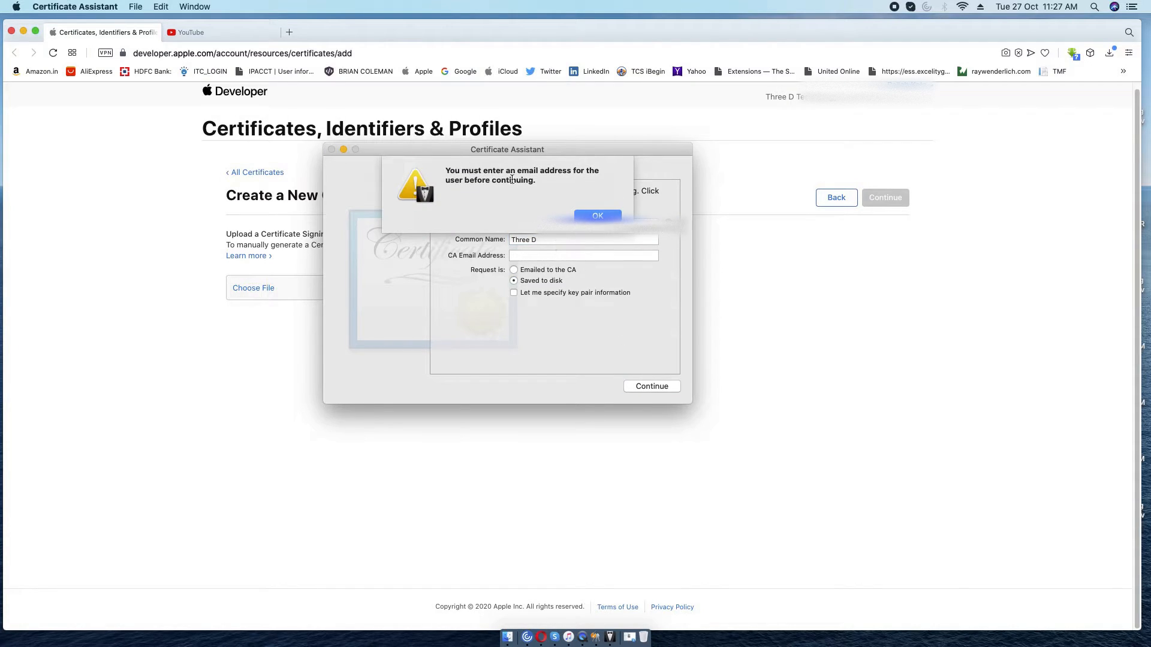
left_click(598, 215)
left_click(545, 224)
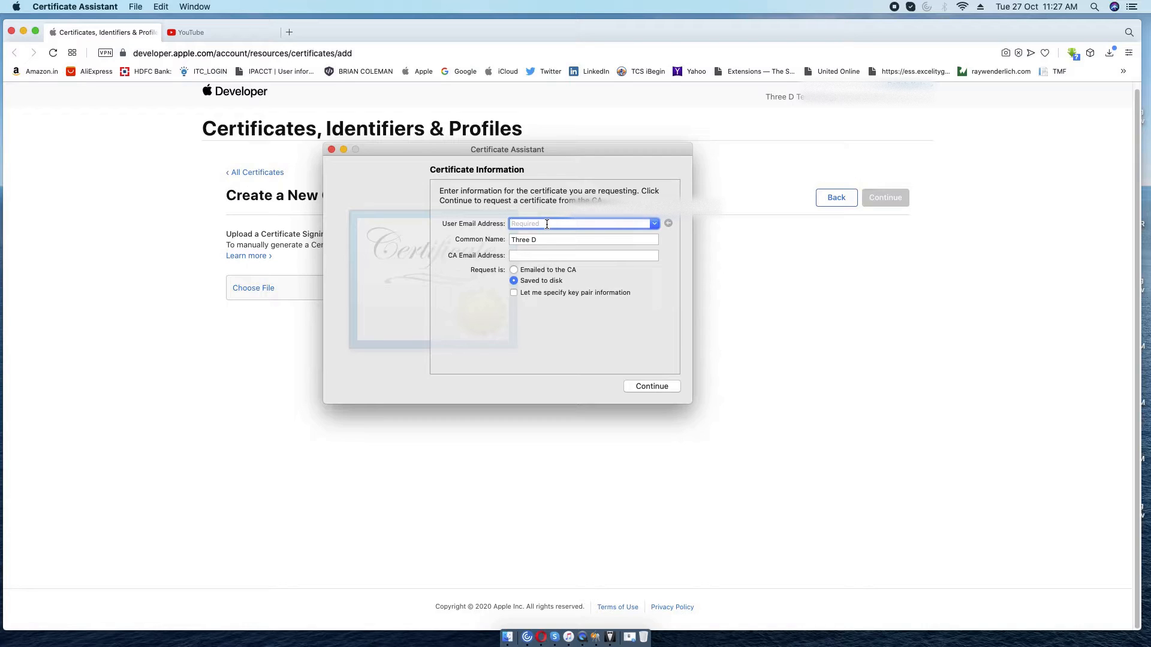
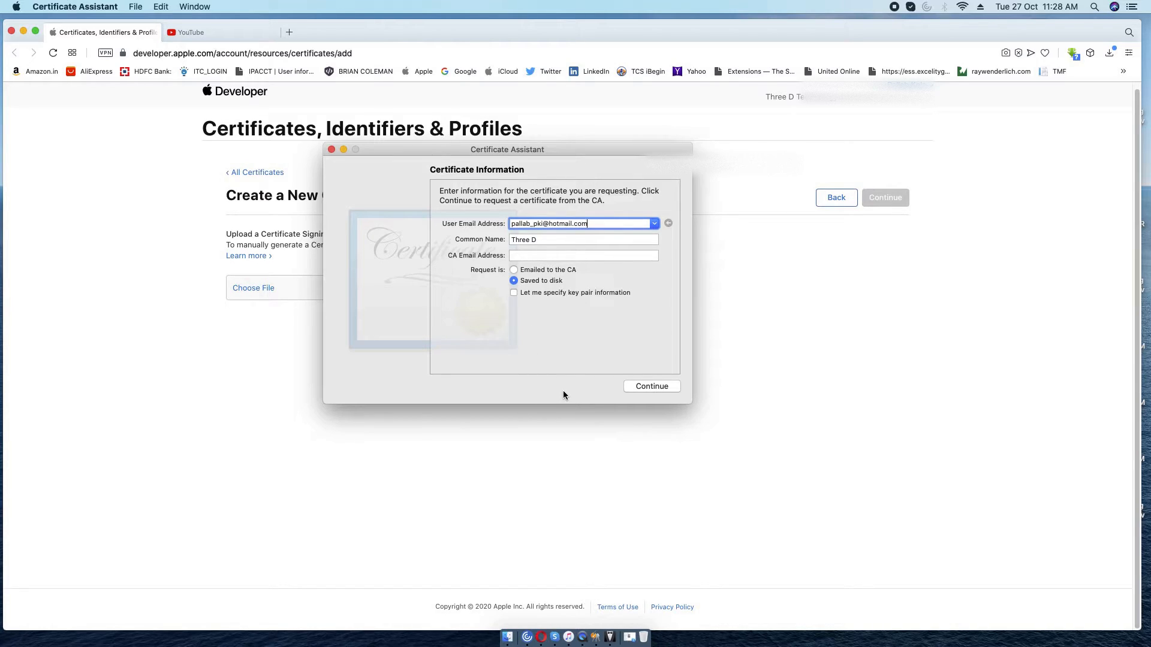
Continue the request and name the saved file Development.certSigningRequest.
left_click(649, 385)
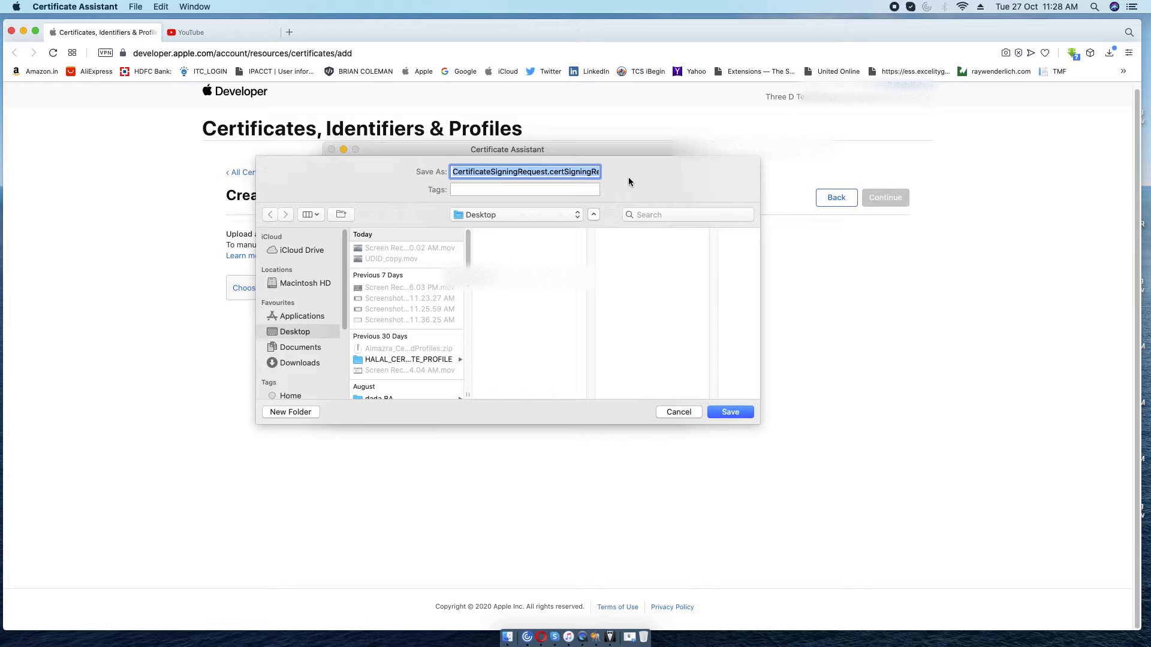
left_click(579, 171)
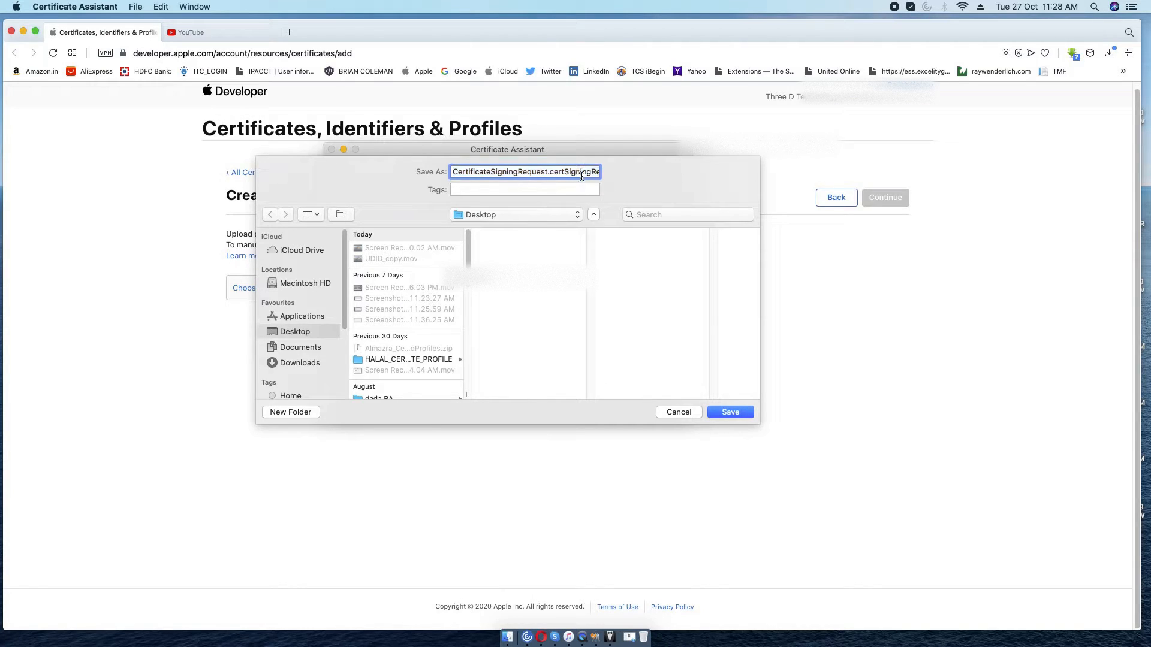
key("Right")
key("Right")
key("Right")
key("Right")
key("Right")
key("Right")
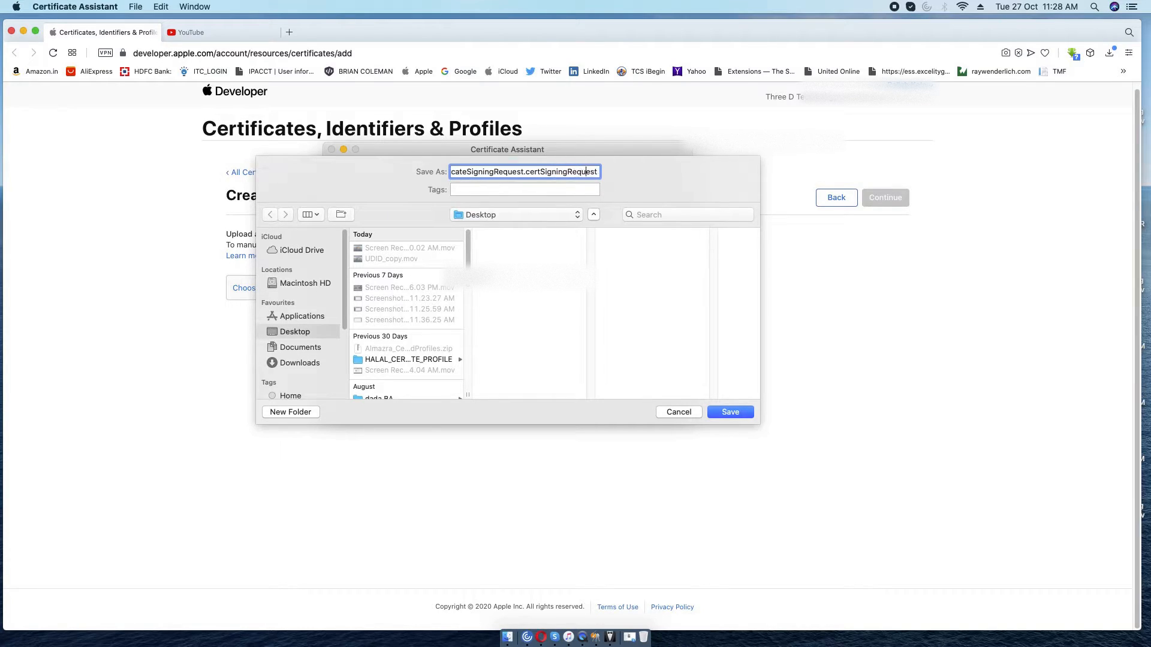
left_click_drag(524, 172, 436, 174)
key("BackSpace")
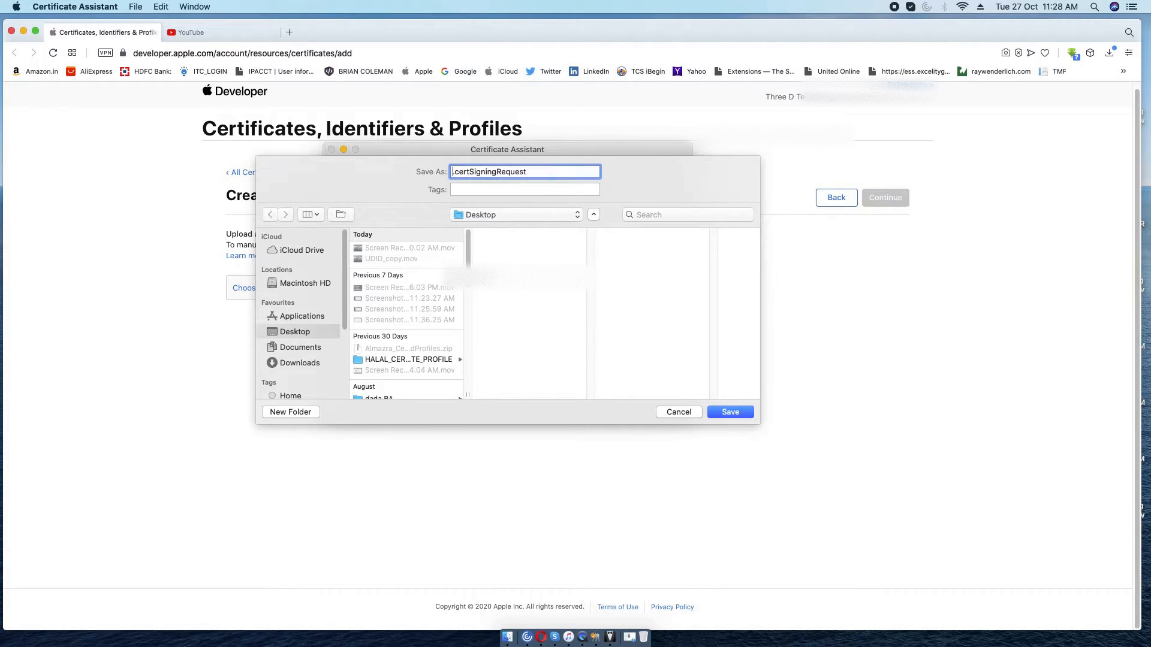
type("Development")
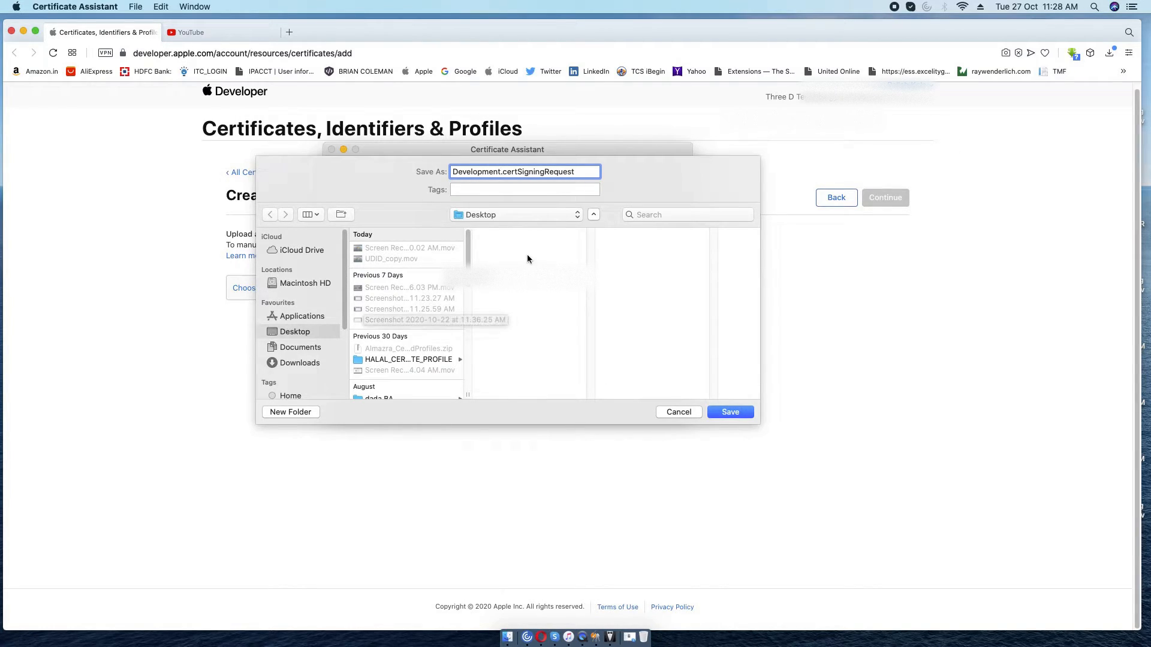
Create a Tracit folder on the Desktop and save Development.certSigningRequest into it.
left_click(313, 329)
left_click(309, 409)
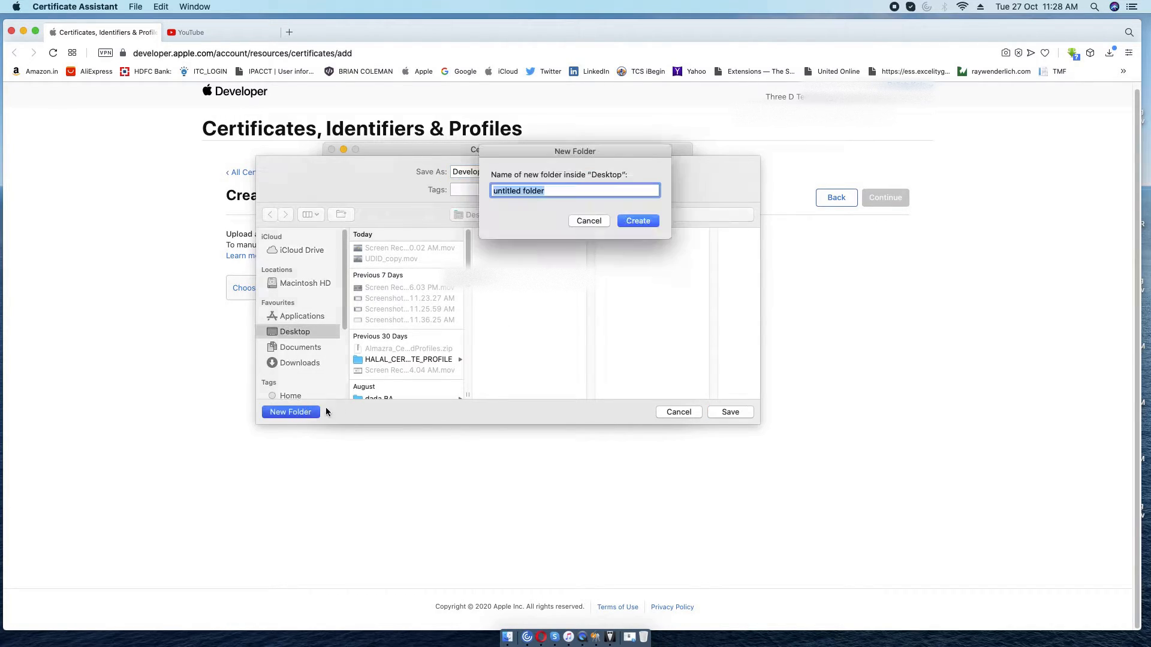
key("BackSpace")
type("Tracit")
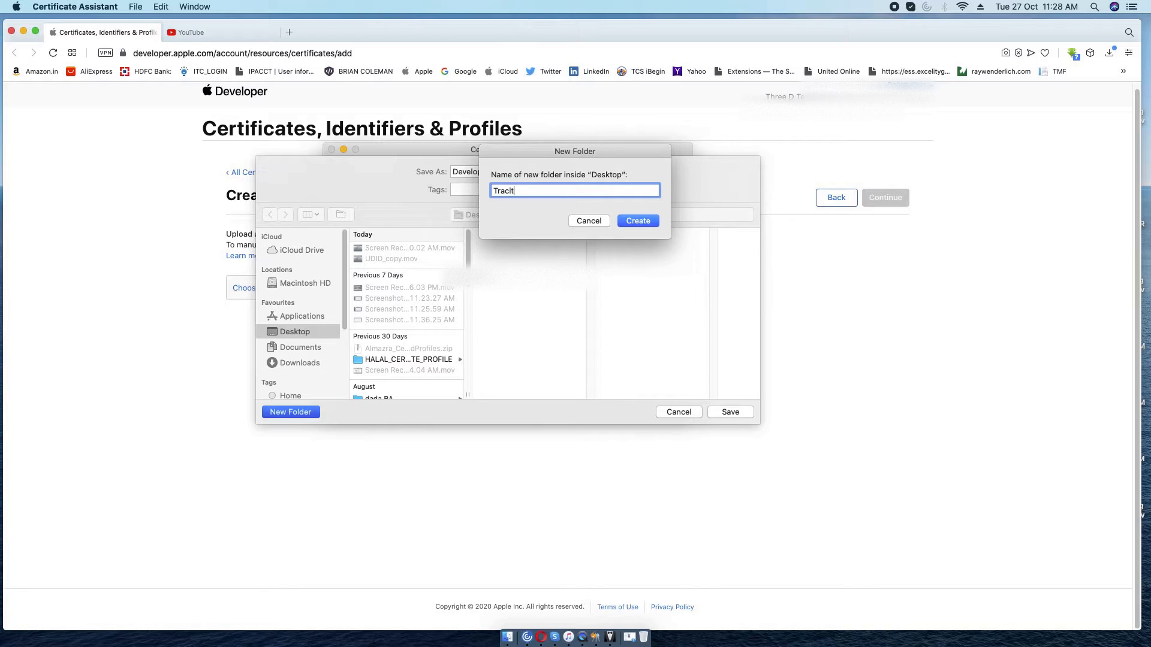
left_click(635, 223)
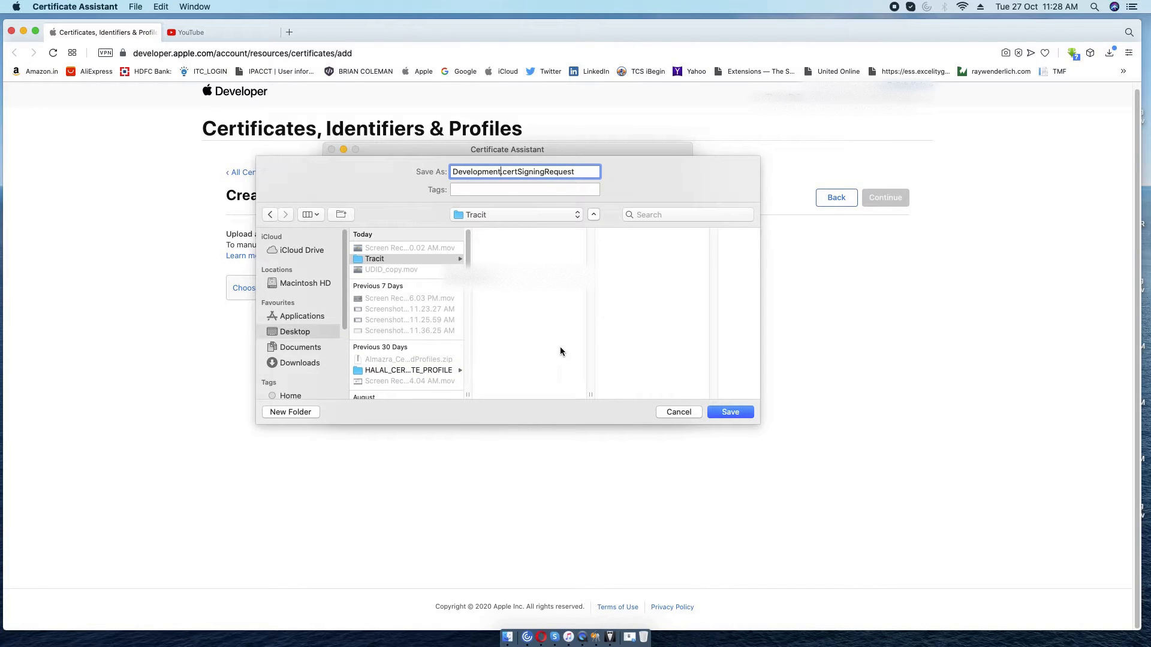
left_click(437, 260)
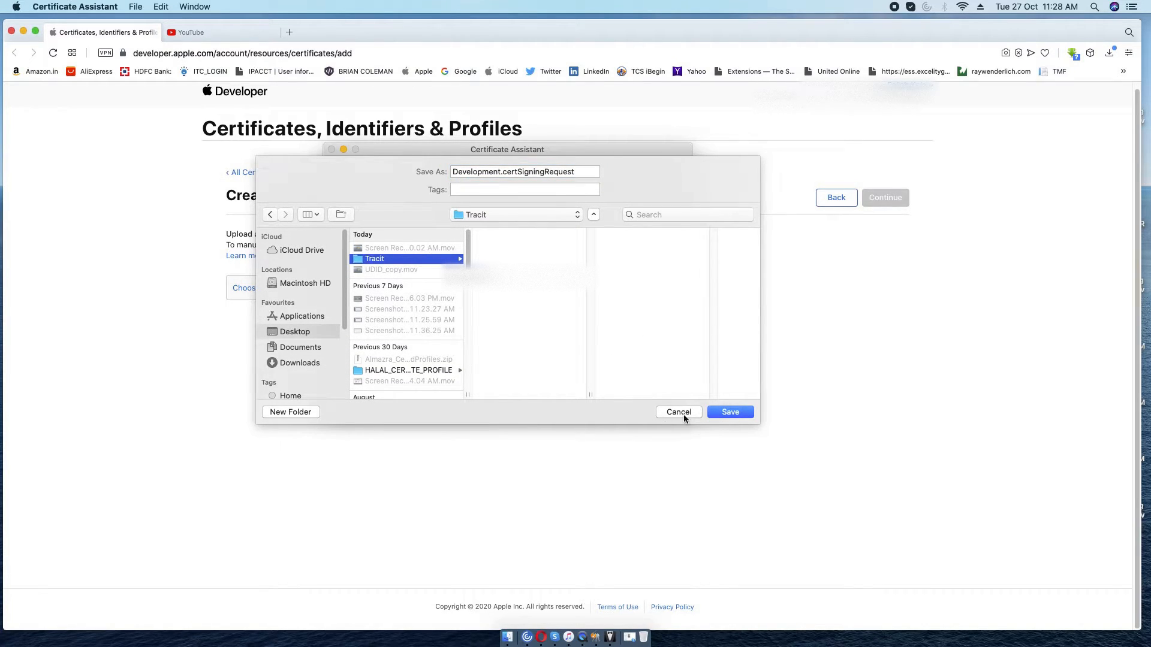
left_click(729, 412)
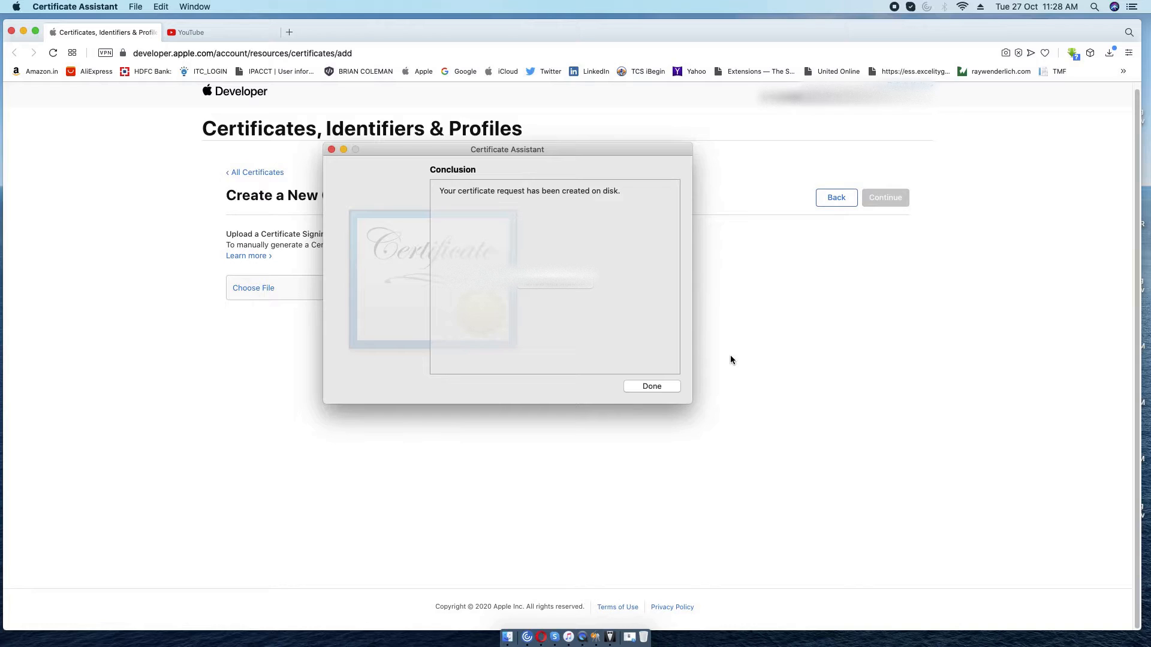
Close Certificate Assistant and choose Desktop/Tracit/Development.certSigningRequest as the portal's upload file.
left_click(651, 386)
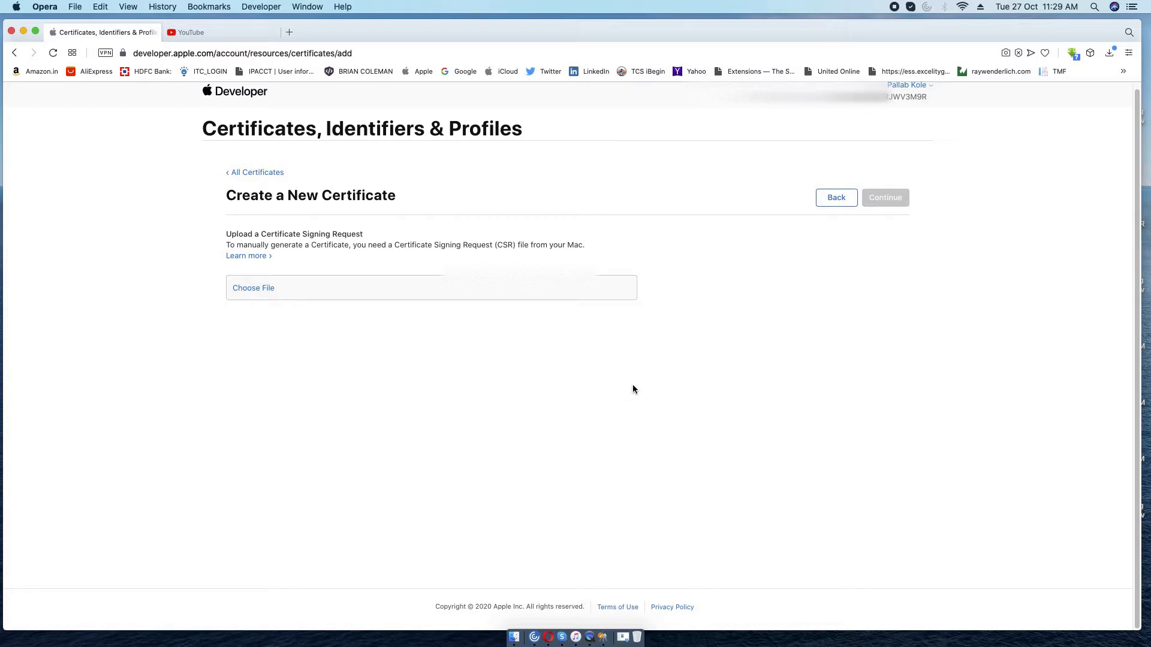
left_click(267, 288)
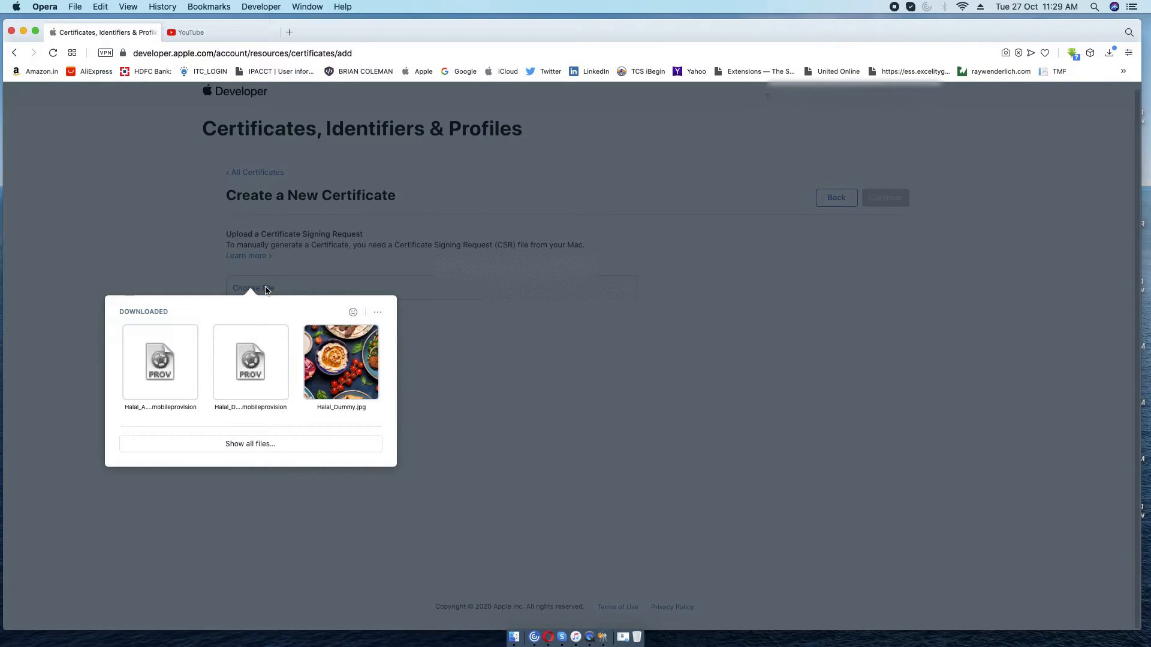
left_click(274, 444)
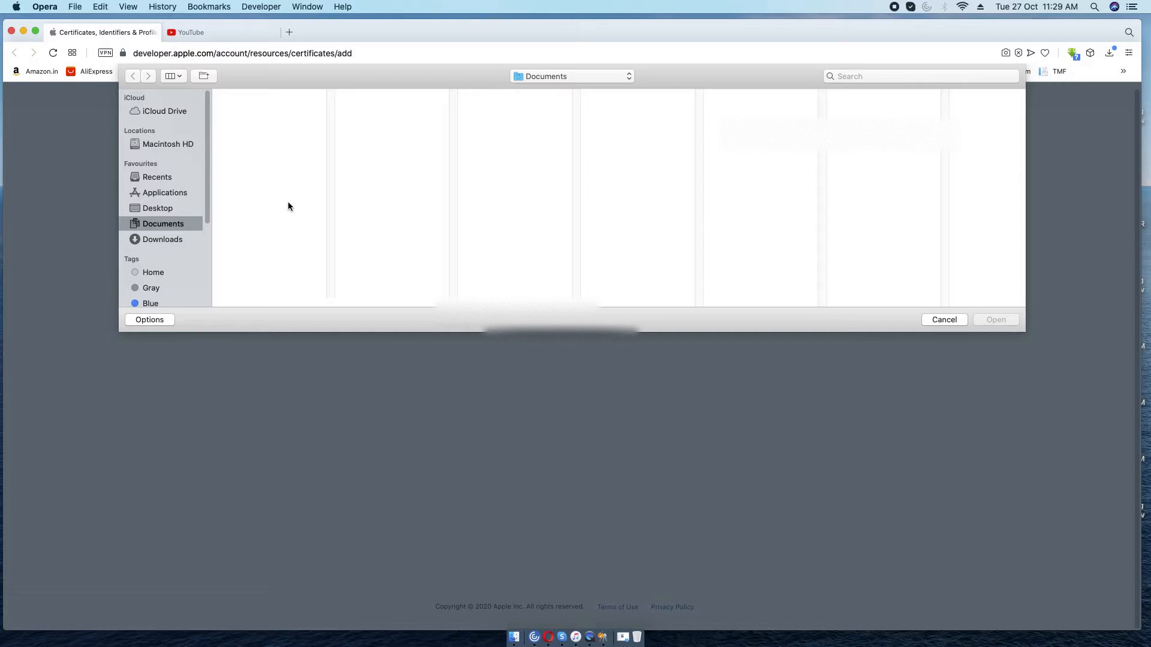
left_click(164, 210)
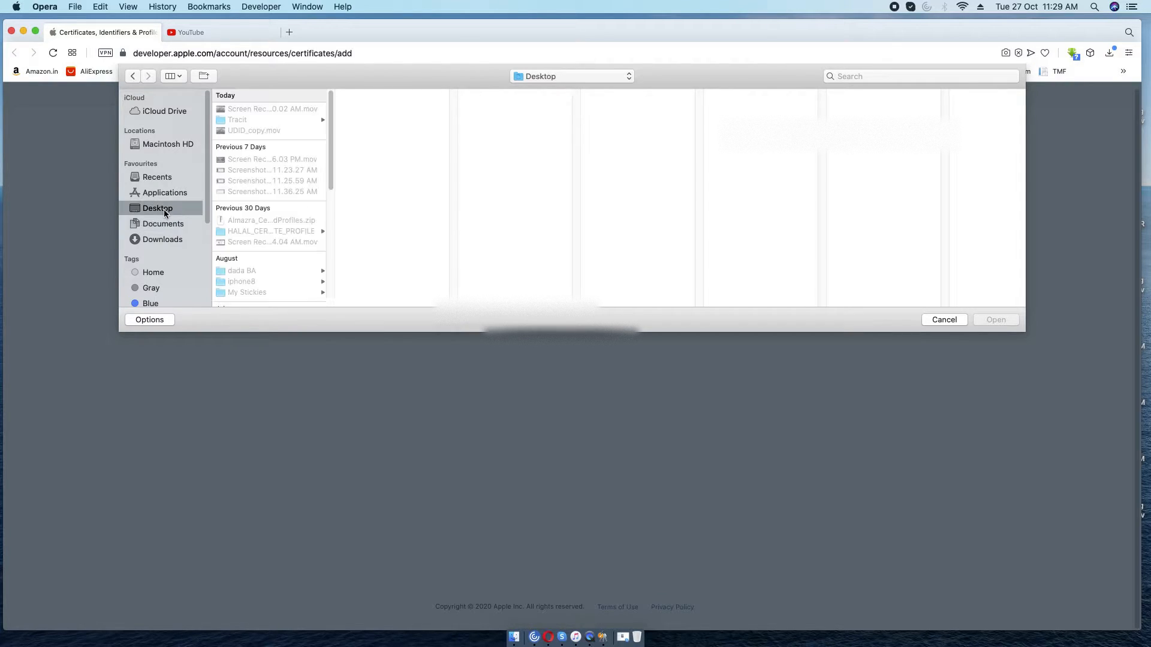
left_click(243, 120)
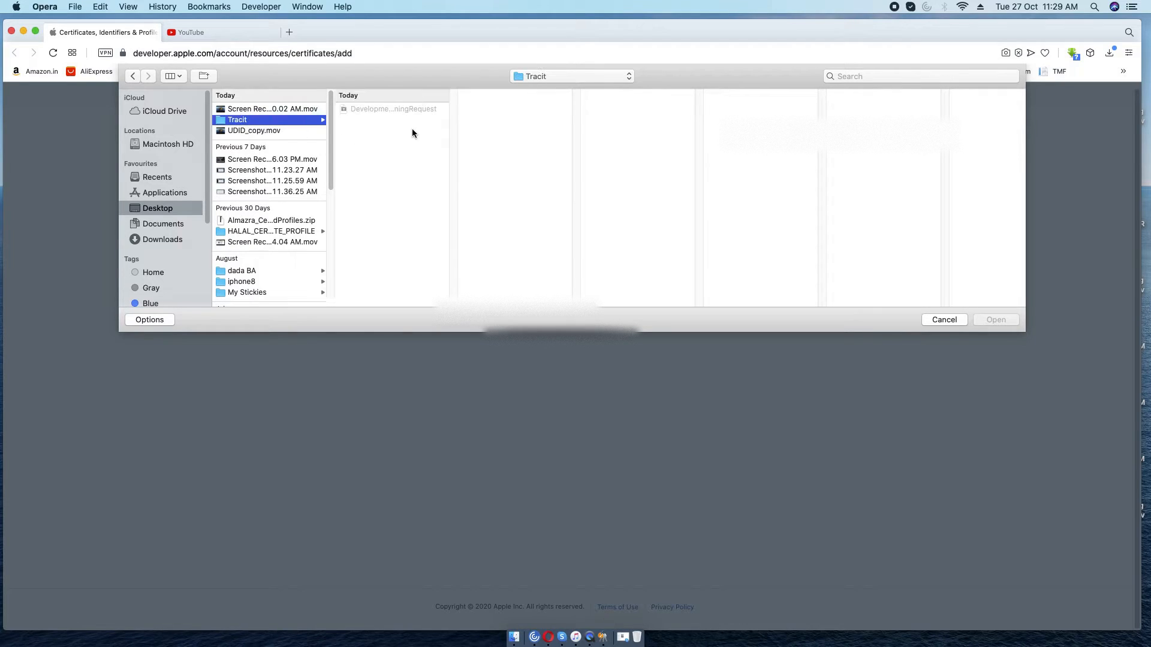
left_click(414, 111)
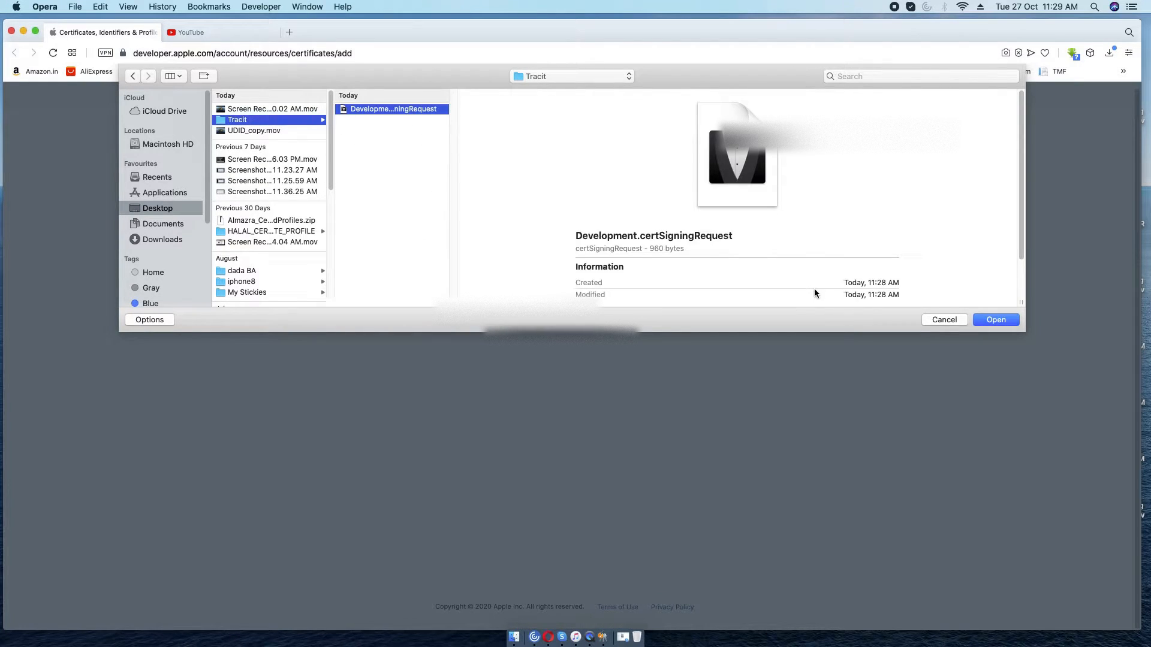
left_click(996, 319)
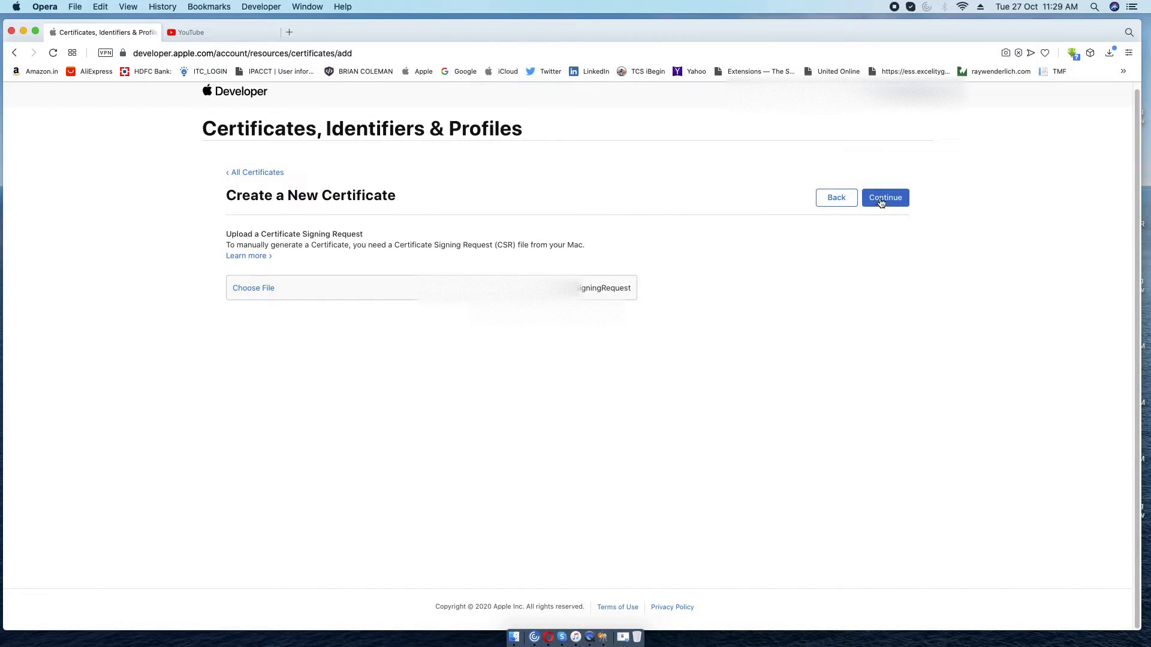
Submit the CSR, download ios_development.cer, and show it in the Downloads folder.
left_click(882, 201)
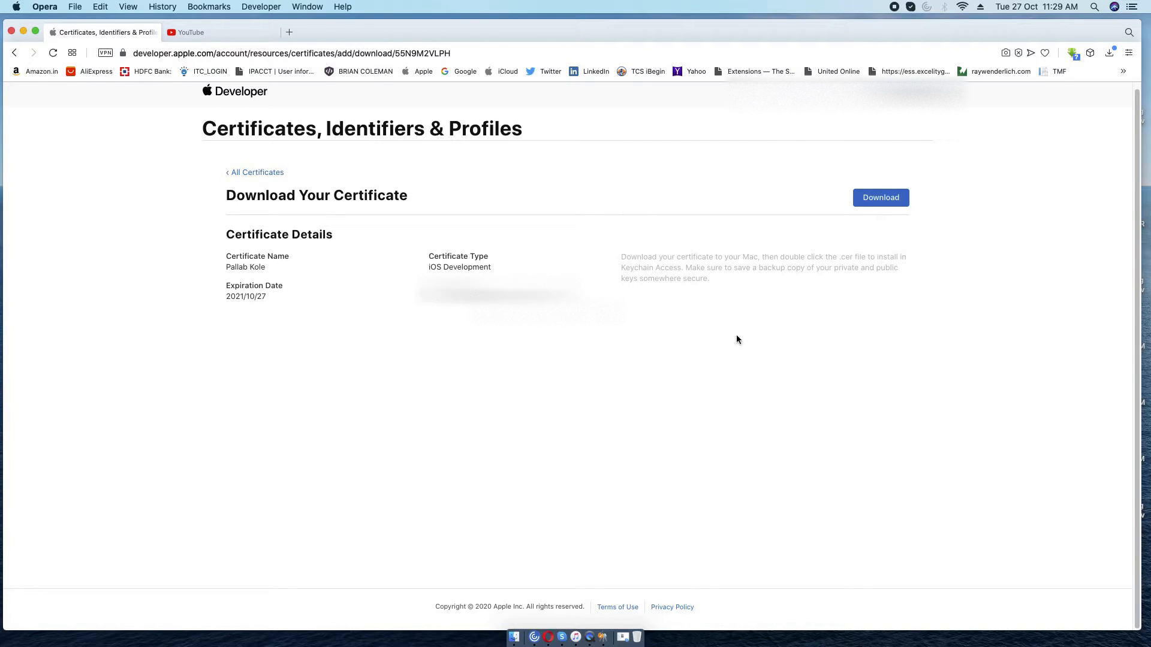
left_click(879, 203)
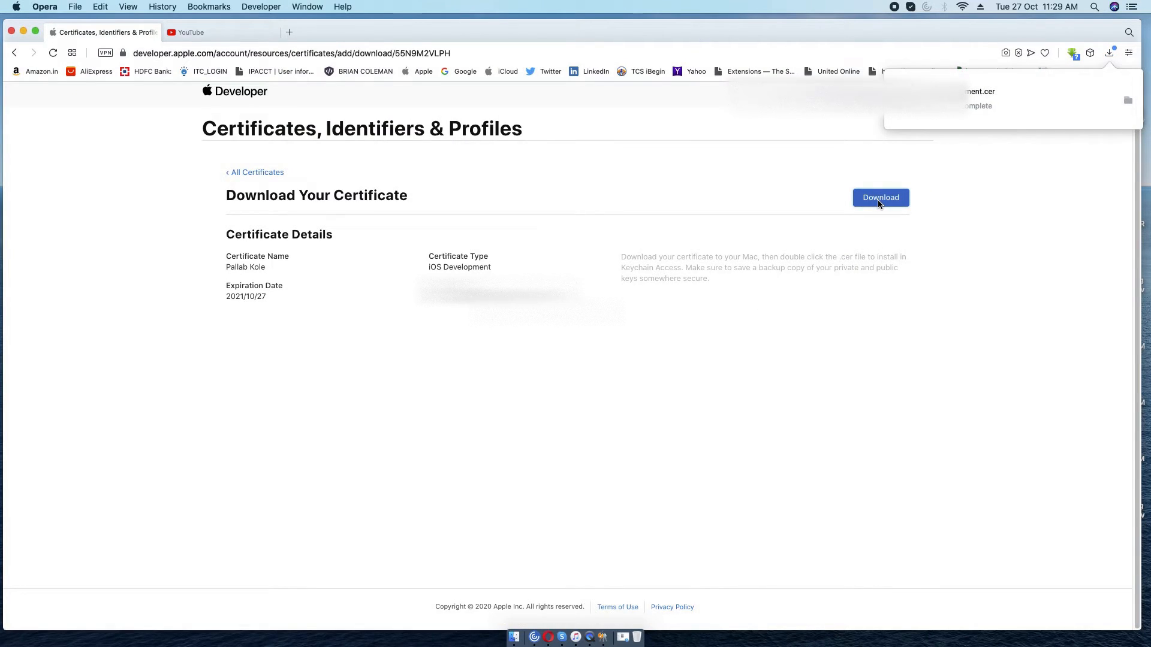
left_click(1129, 104)
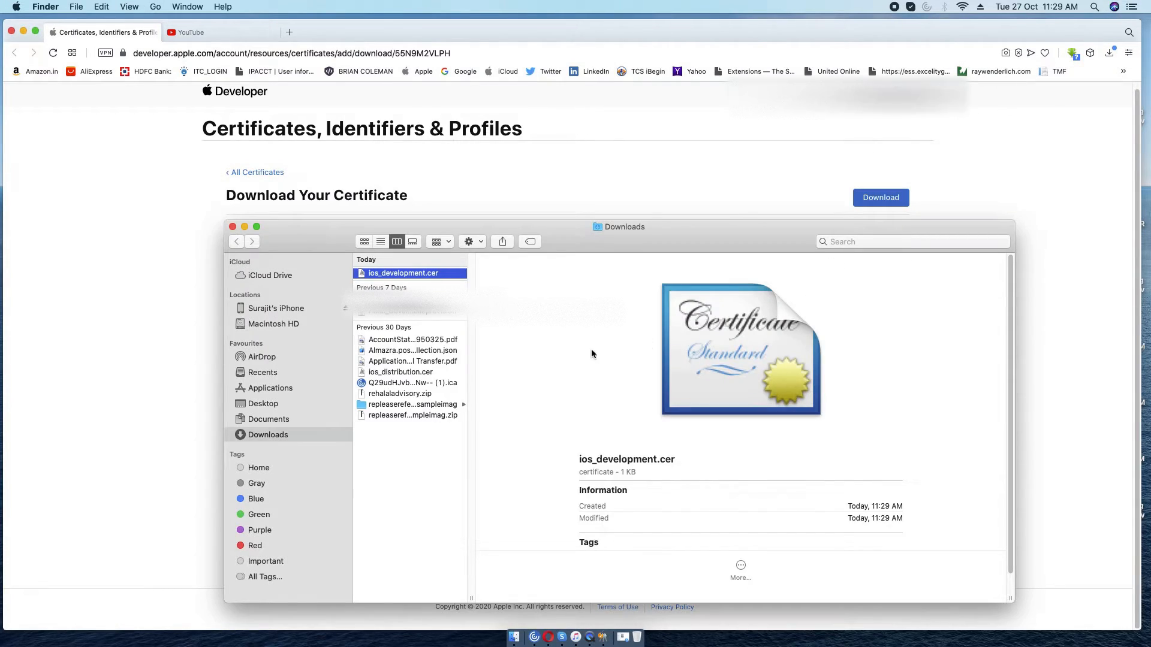
Browse Desktop > Tracit in Finder to see Development.certSigningRequest and ios_development.cer, then return to Opera.
left_click_drag(472, 598, 505, 597)
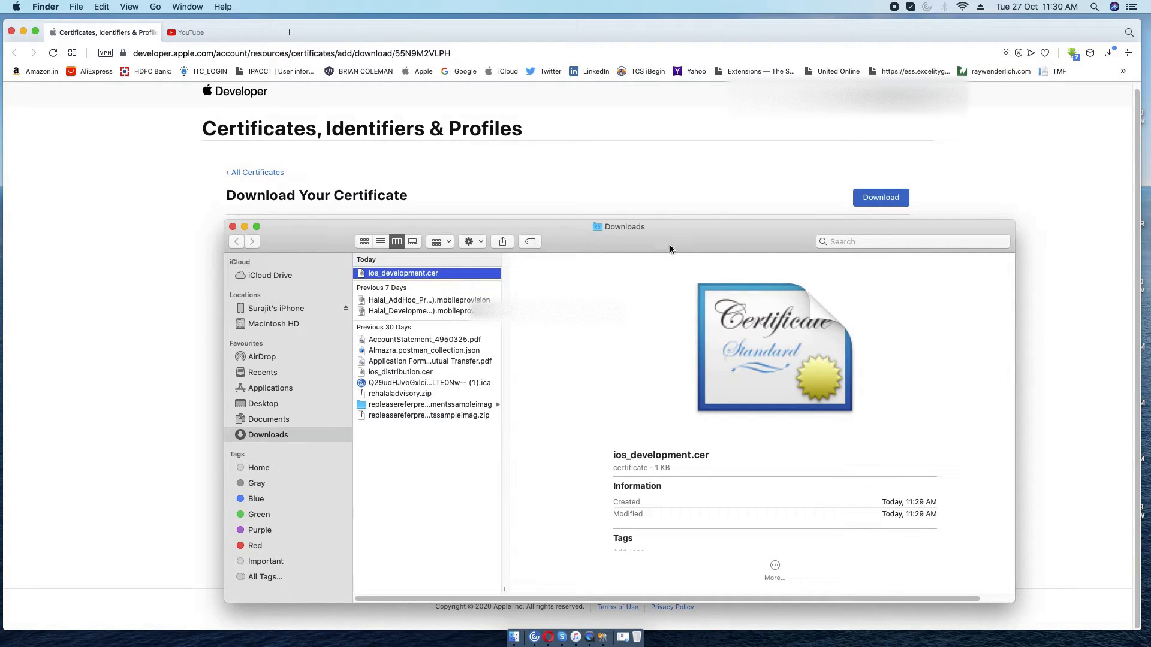
left_click_drag(655, 239, 548, 221)
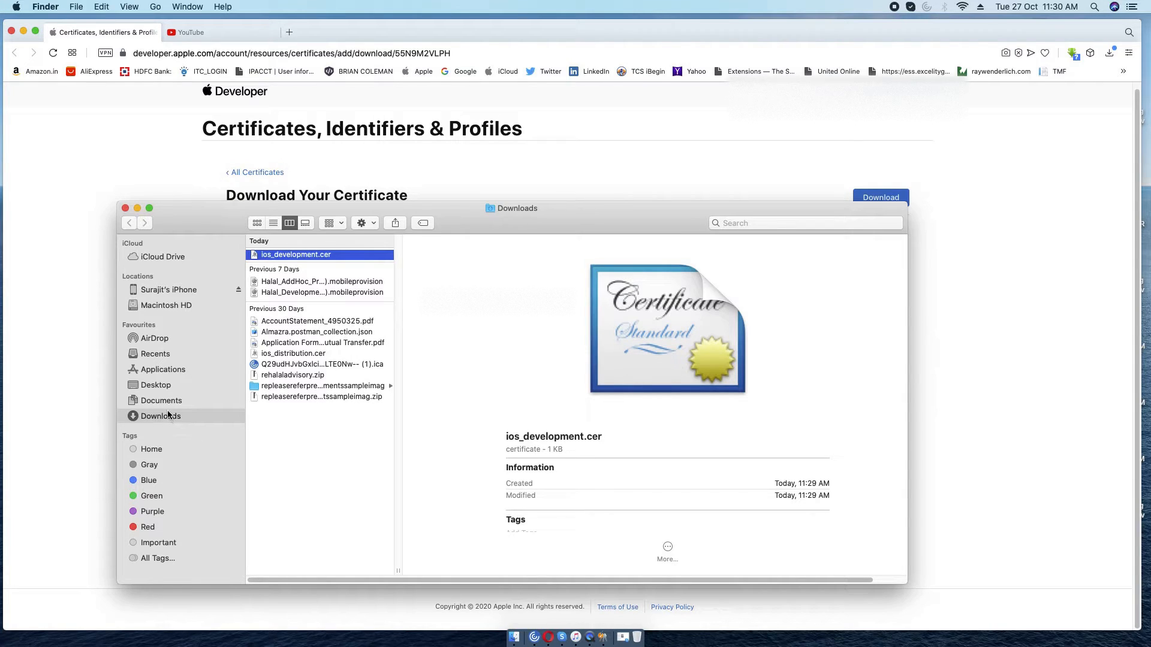
left_click(163, 391)
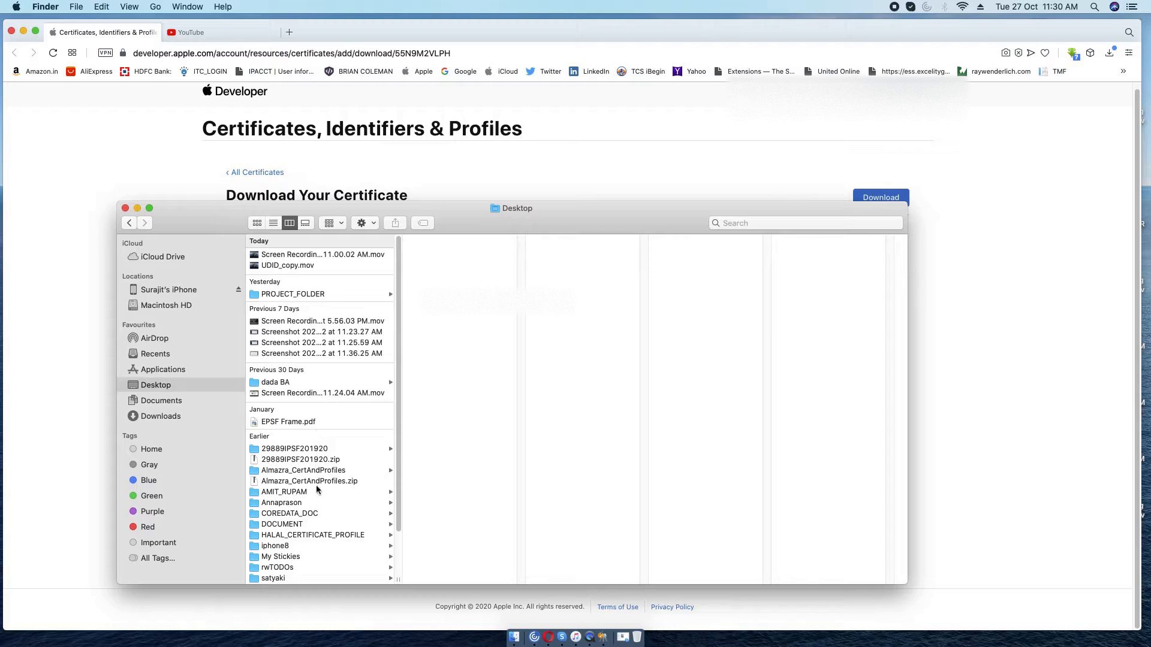
scroll(313, 544, "down", 2)
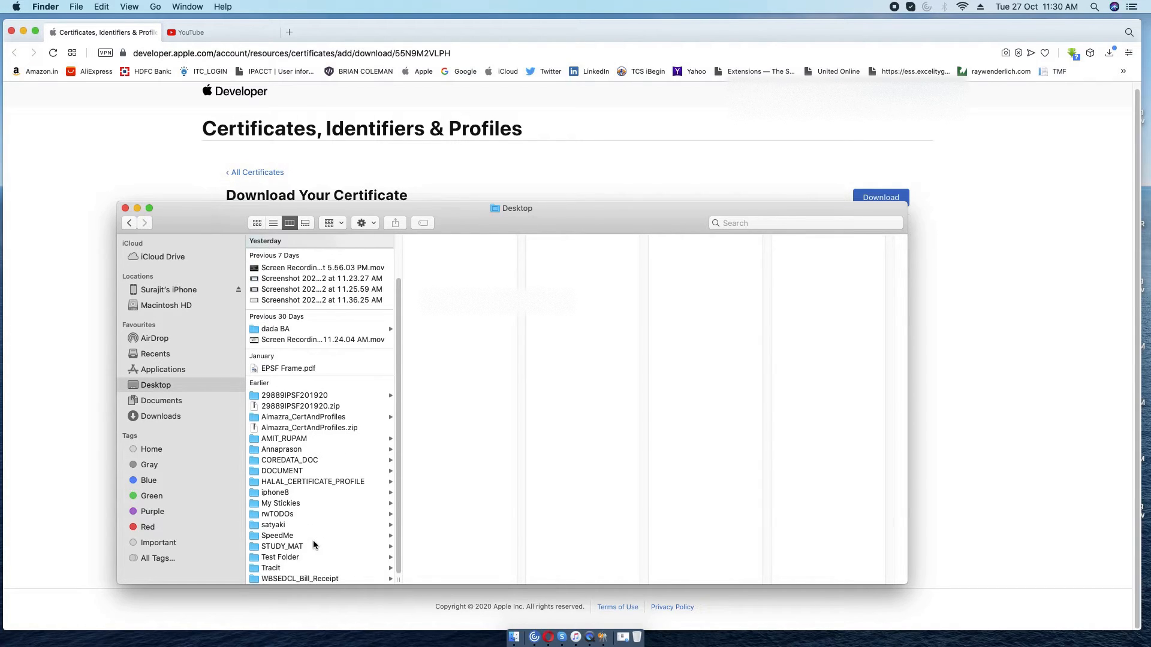
left_click(307, 568)
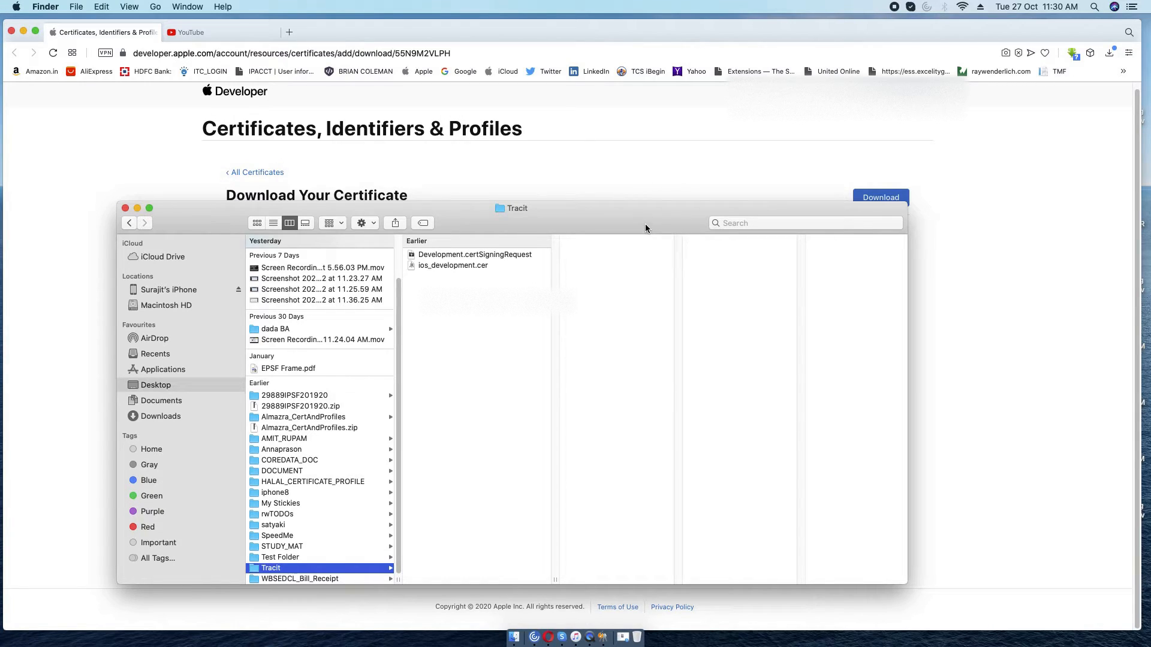
left_click(638, 174)
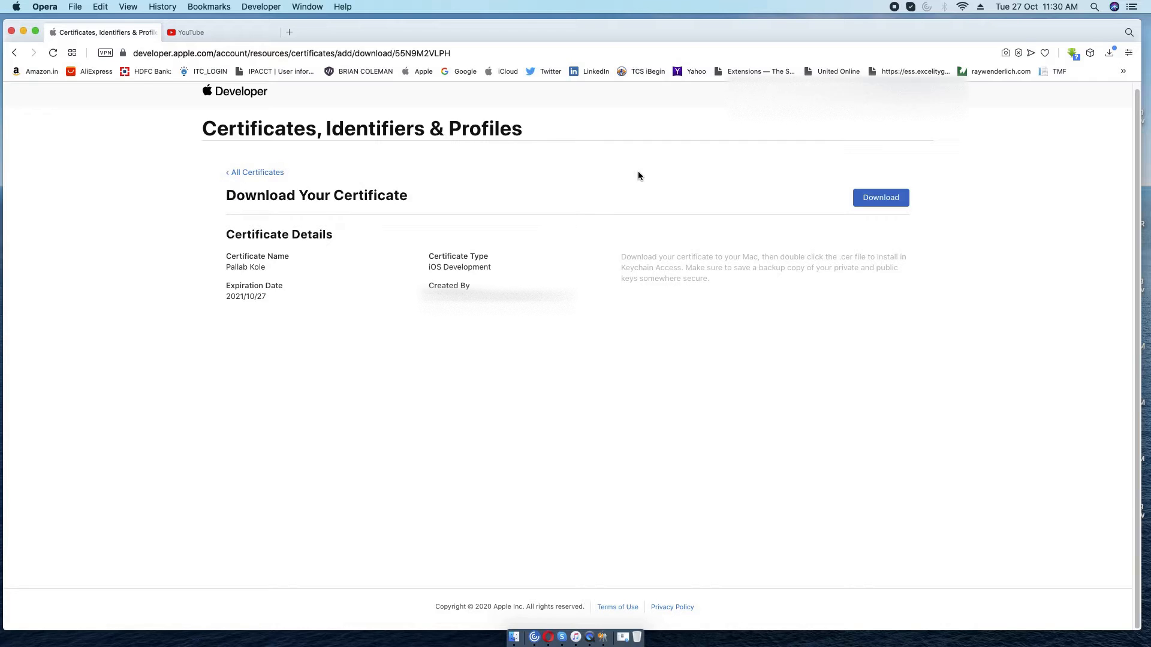
Review All Certificates for the iOS Development entry, then begin another new certificate.
left_click(237, 172)
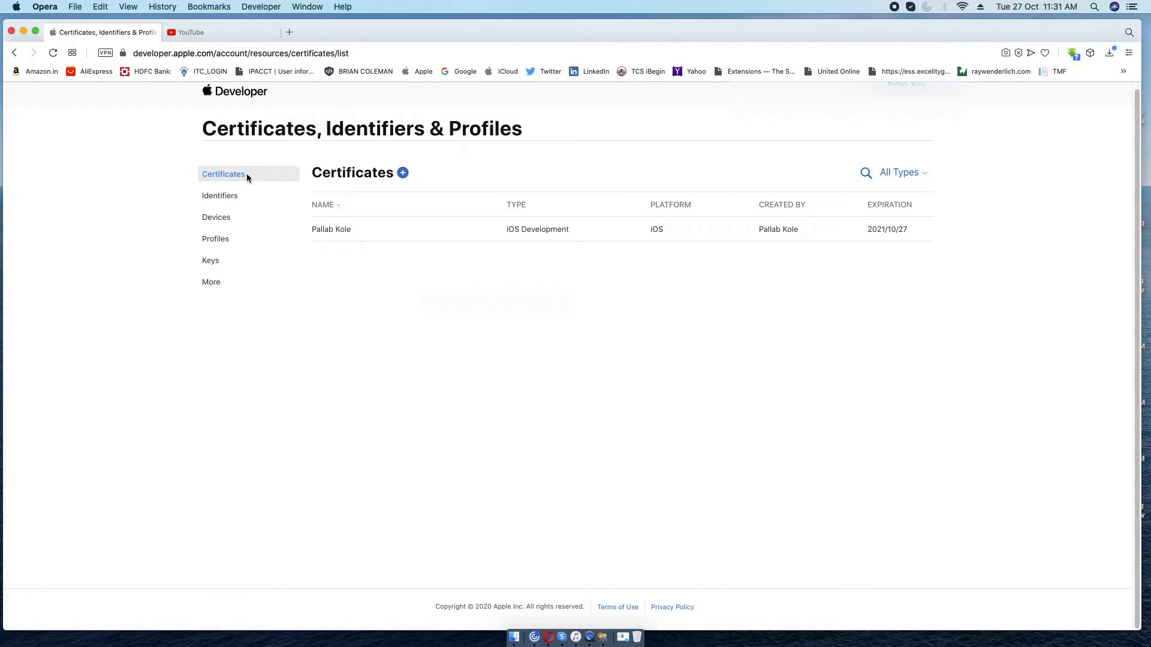
left_click(403, 174)
scroll(520, 363, "down", 1)
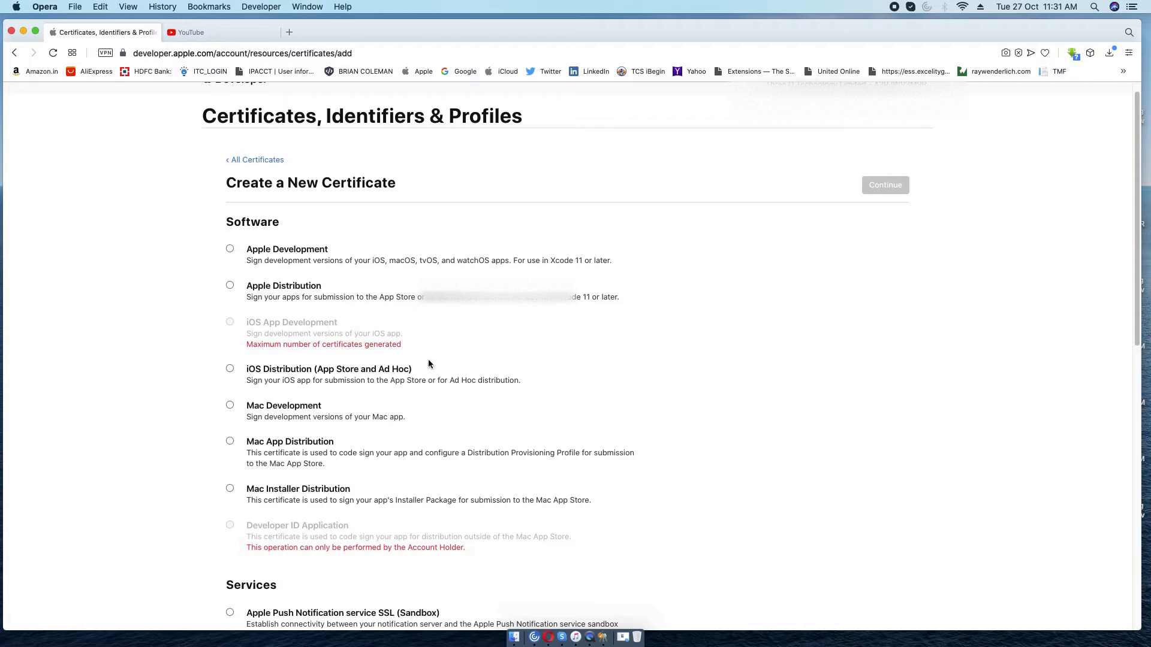
Choose the iOS Distribution certificate type, then cancel uploading the Development signing request.
left_click(230, 370)
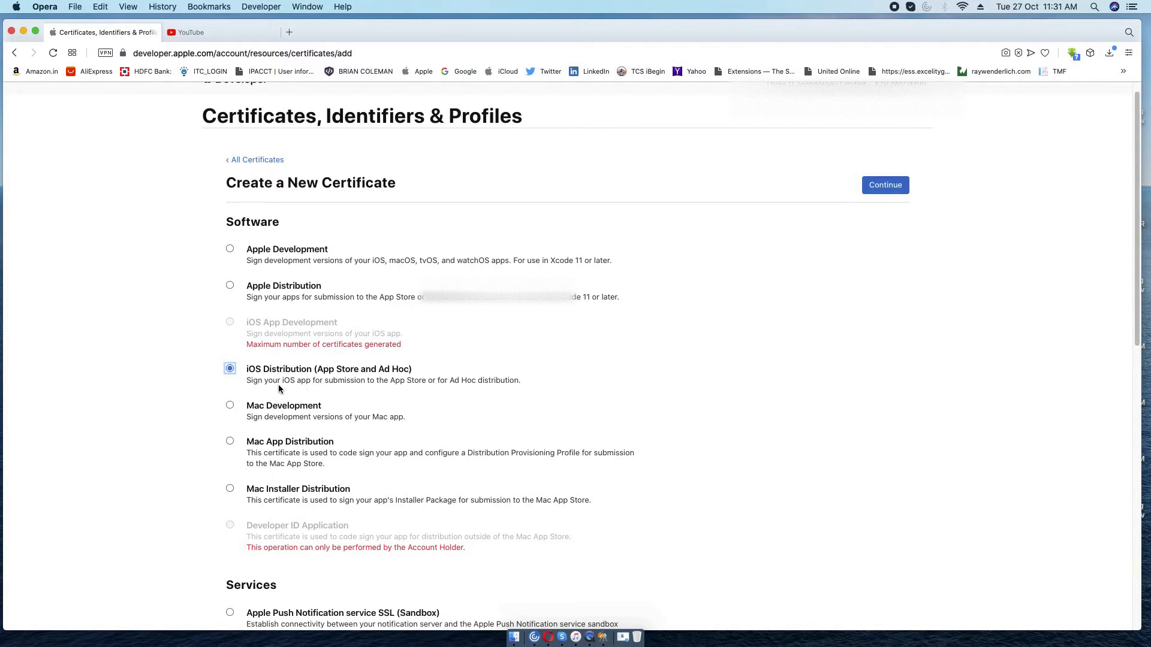
left_click(885, 188)
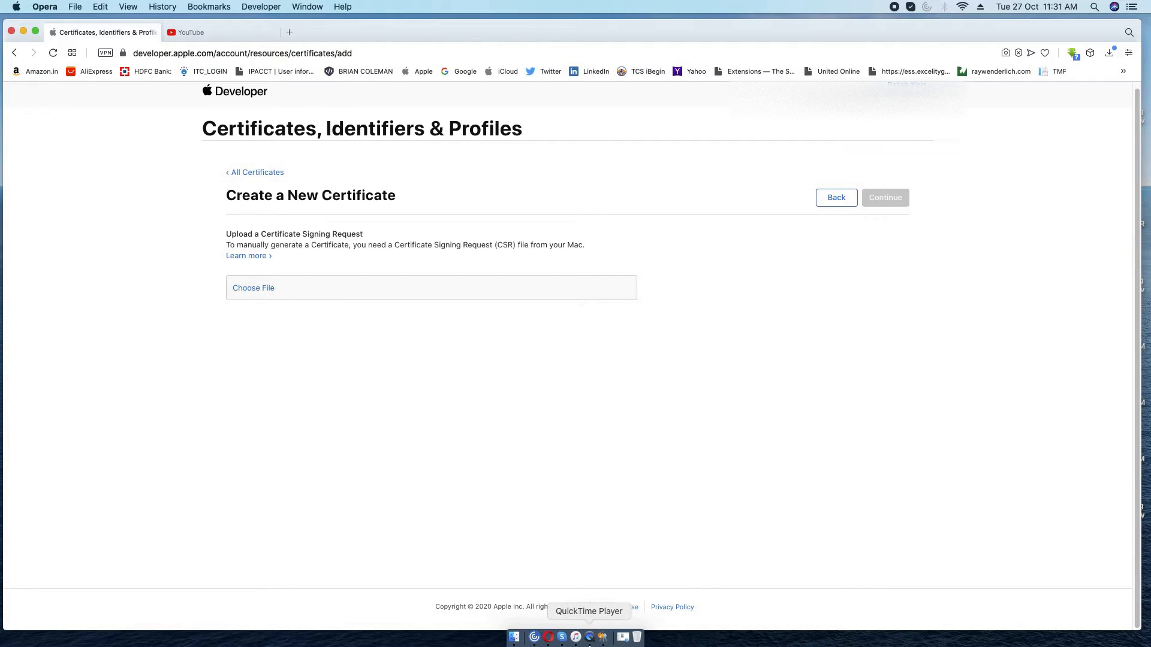
left_click(264, 288)
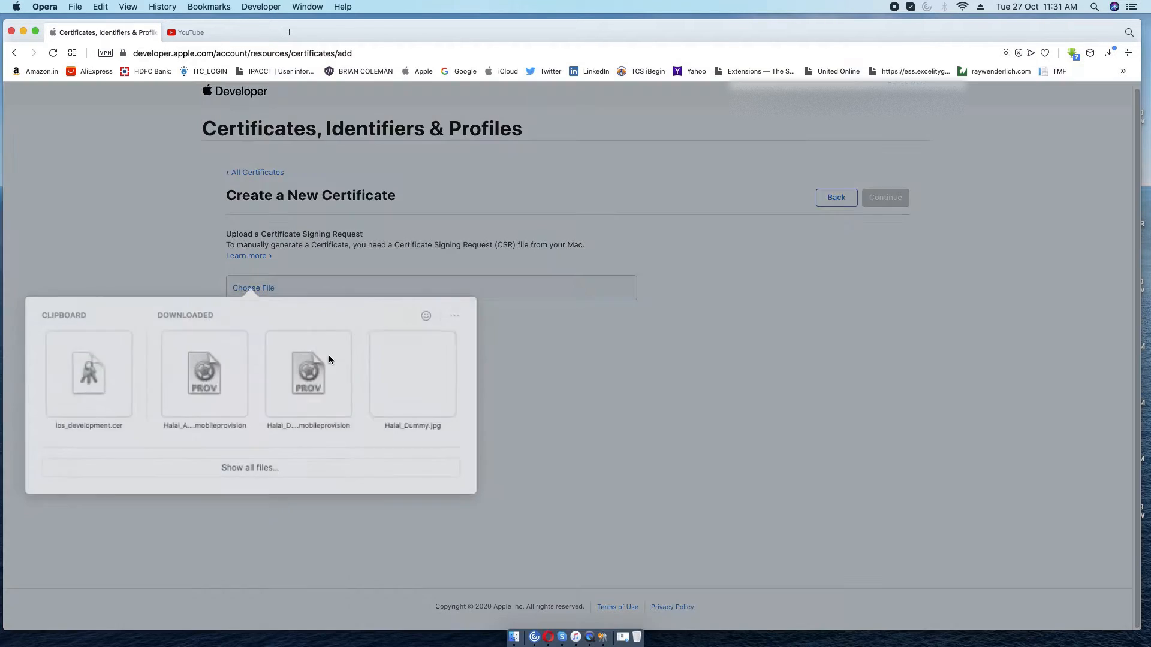
left_click(260, 445)
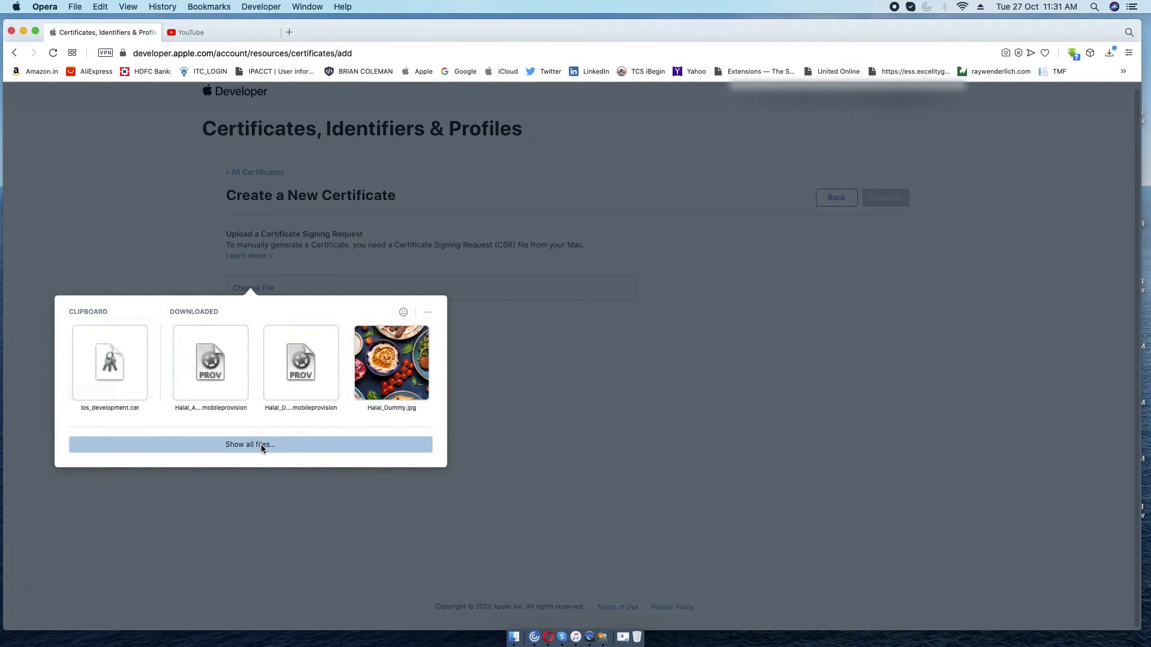
left_click(270, 110)
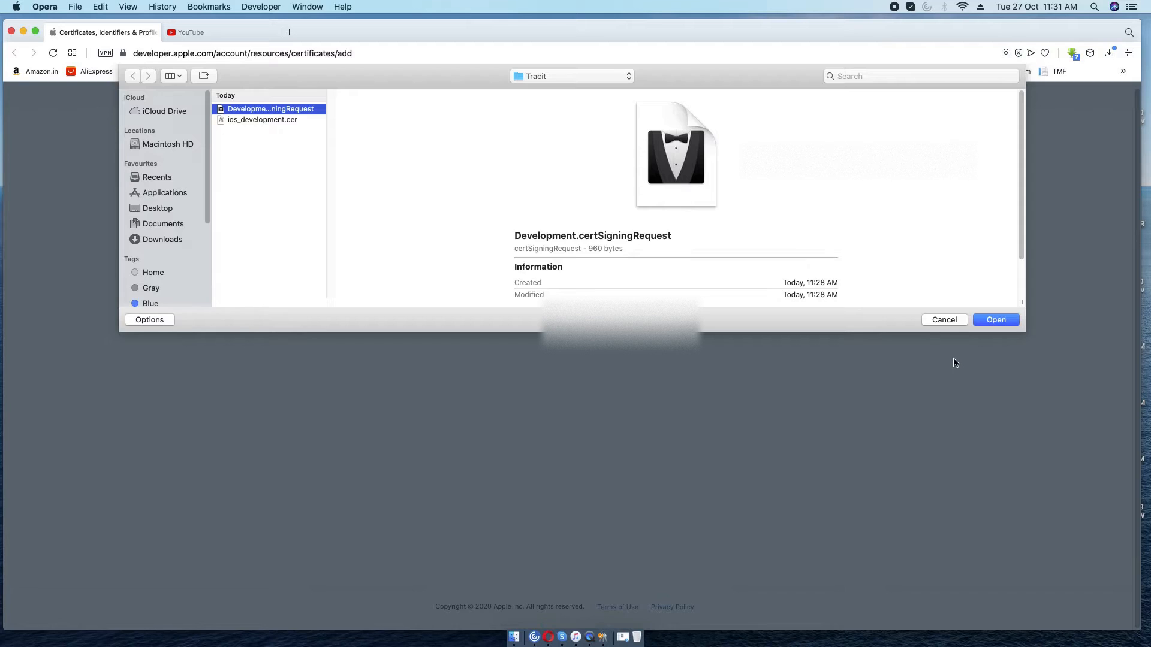
left_click(944, 319)
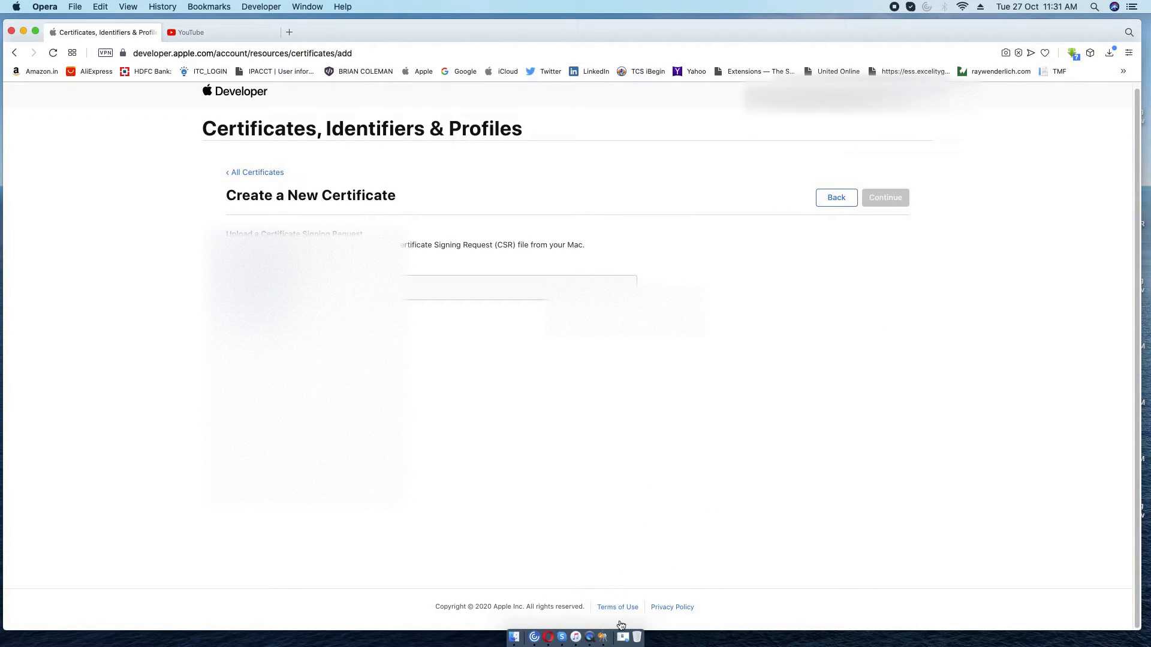
left_click(604, 639)
Choose Keychain Access > Certificate Assistant > Request a Certificate From a Certificate Authority.
left_click_drag(553, 147, 523, 110)
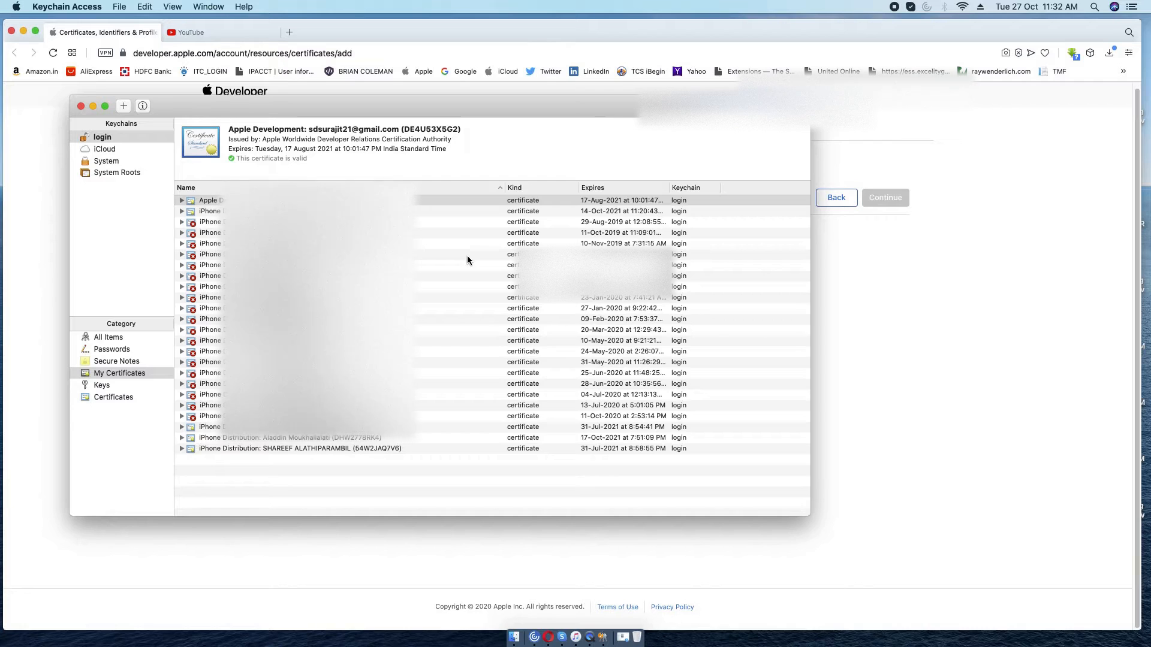
mouse_move(333, 101)
left_mouse_down()
mouse_move(312, 97)
mouse_move(321, 100)
left_mouse_up()
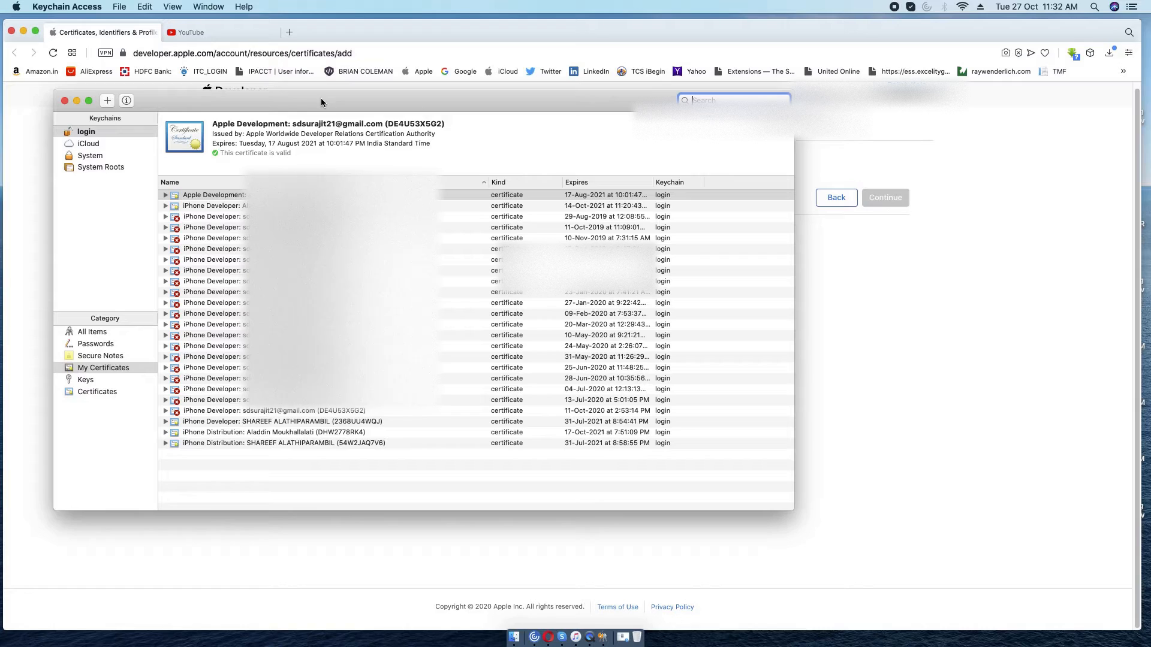
left_click(92, 9)
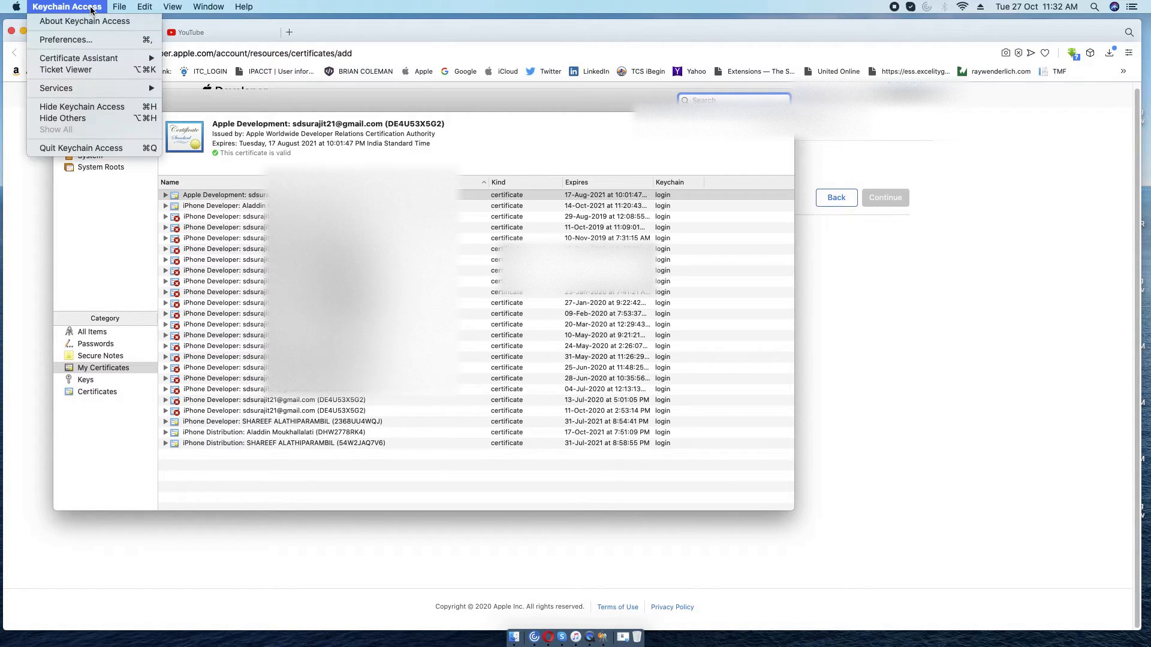
mouse_move(95, 59)
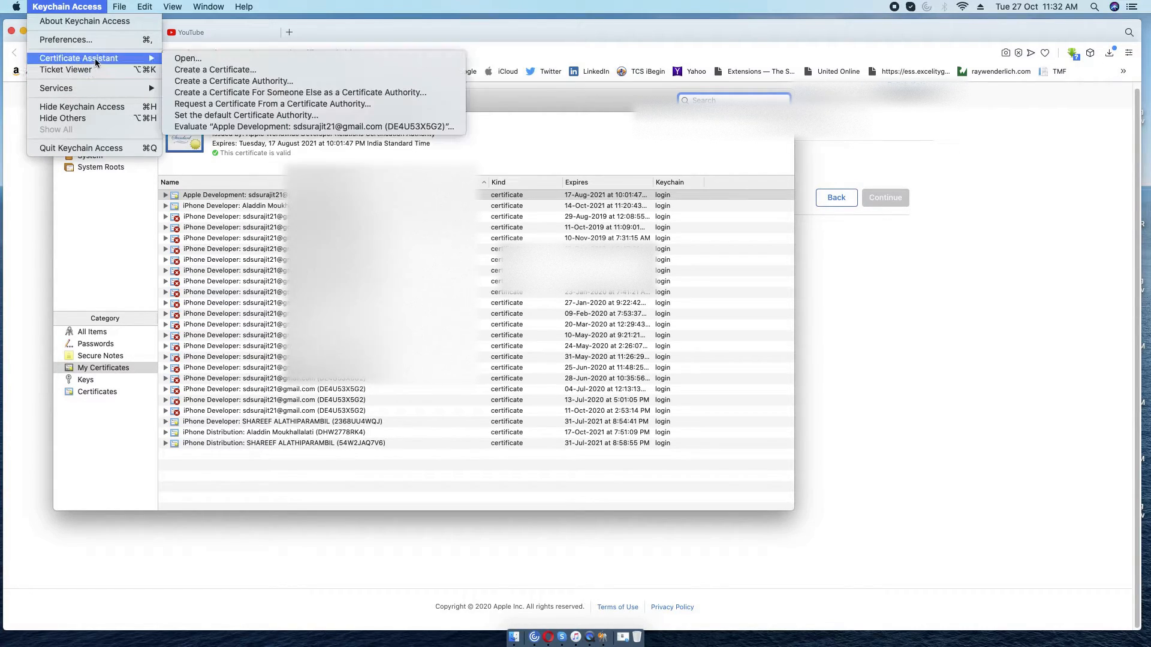
left_click(219, 104)
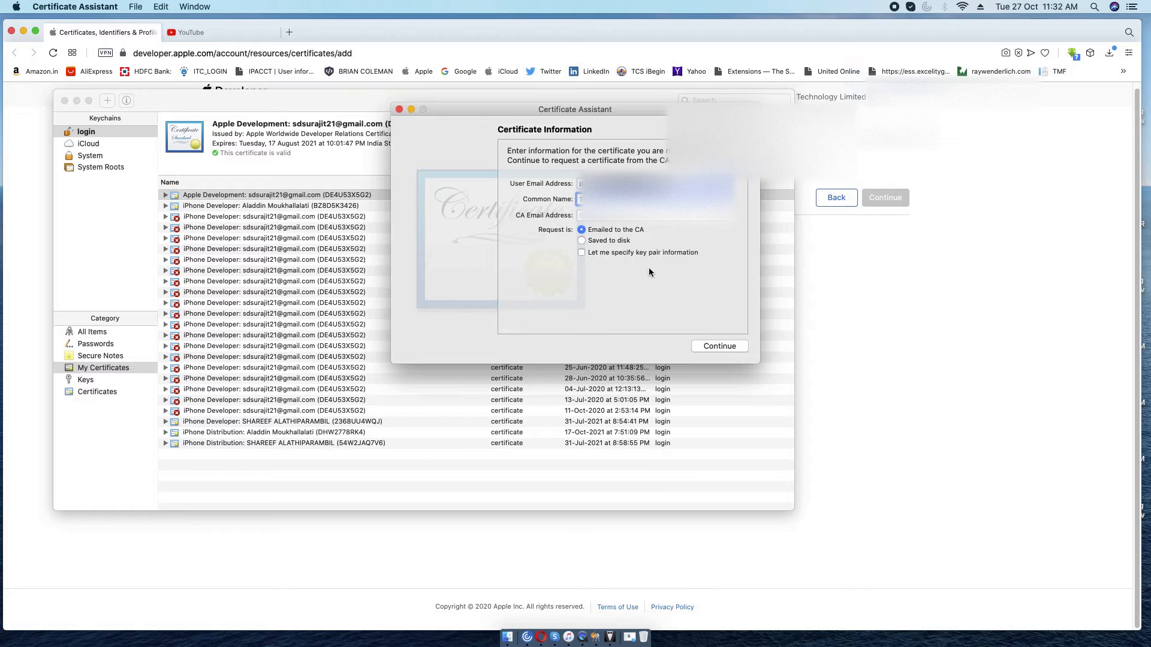
Save CertificateSigningRequest.certSigningRequest to disk in the Tracit folder, choosing Saved to disk.
left_click(581, 240)
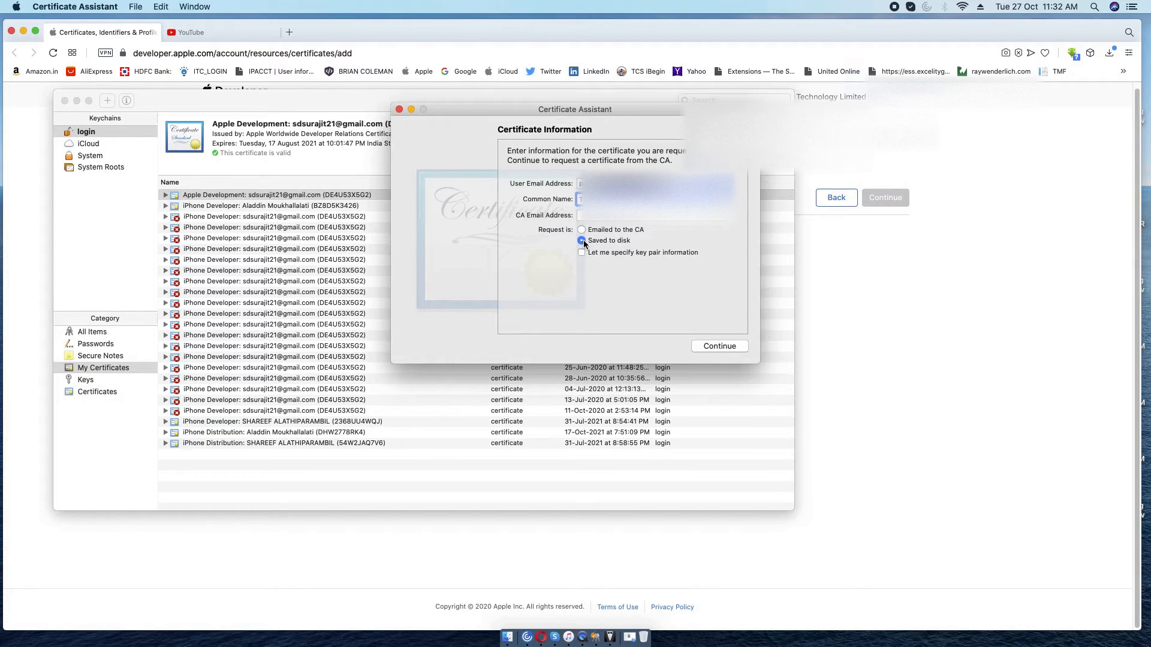
left_click(719, 346)
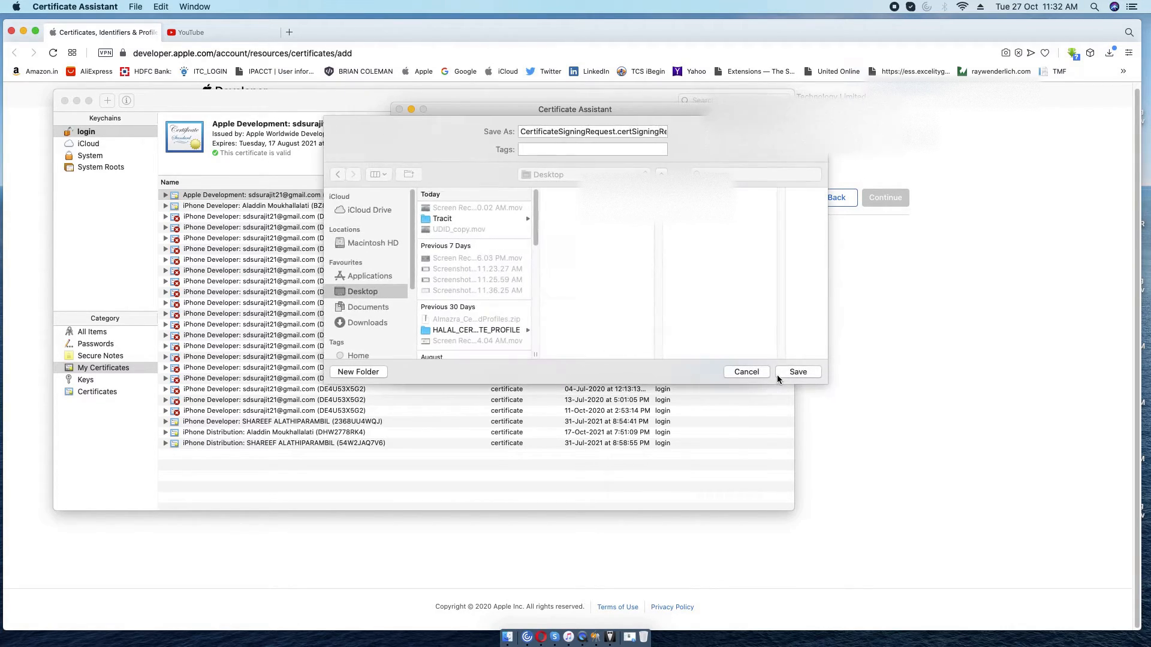
left_click(465, 219)
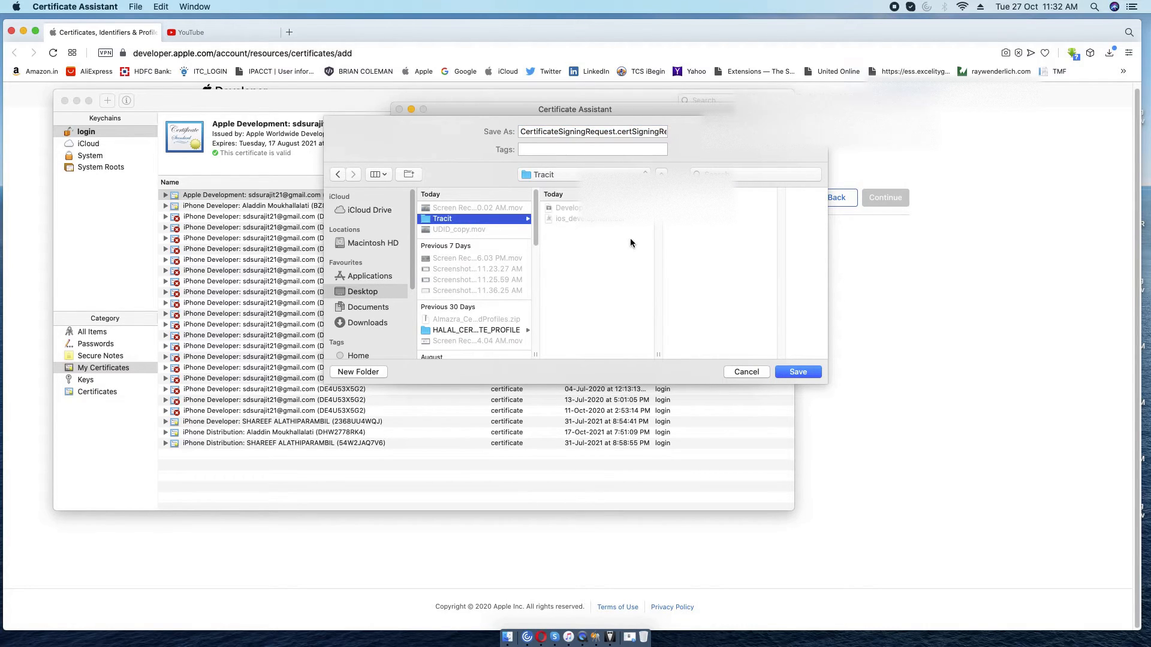
left_click(796, 373)
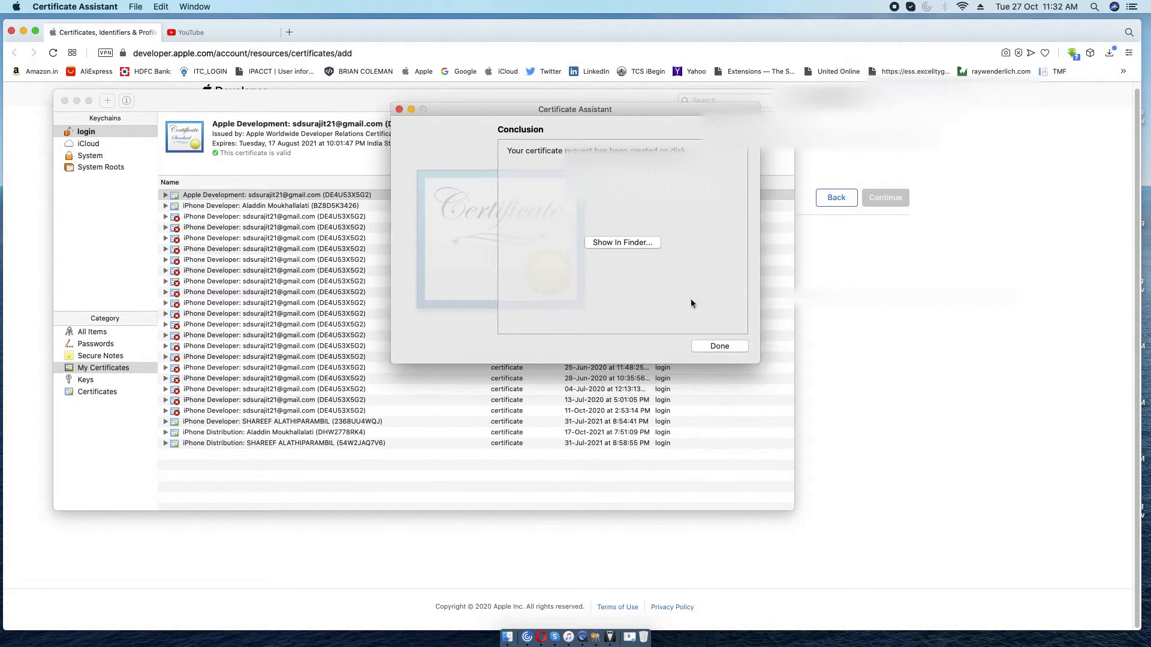
left_click(726, 347)
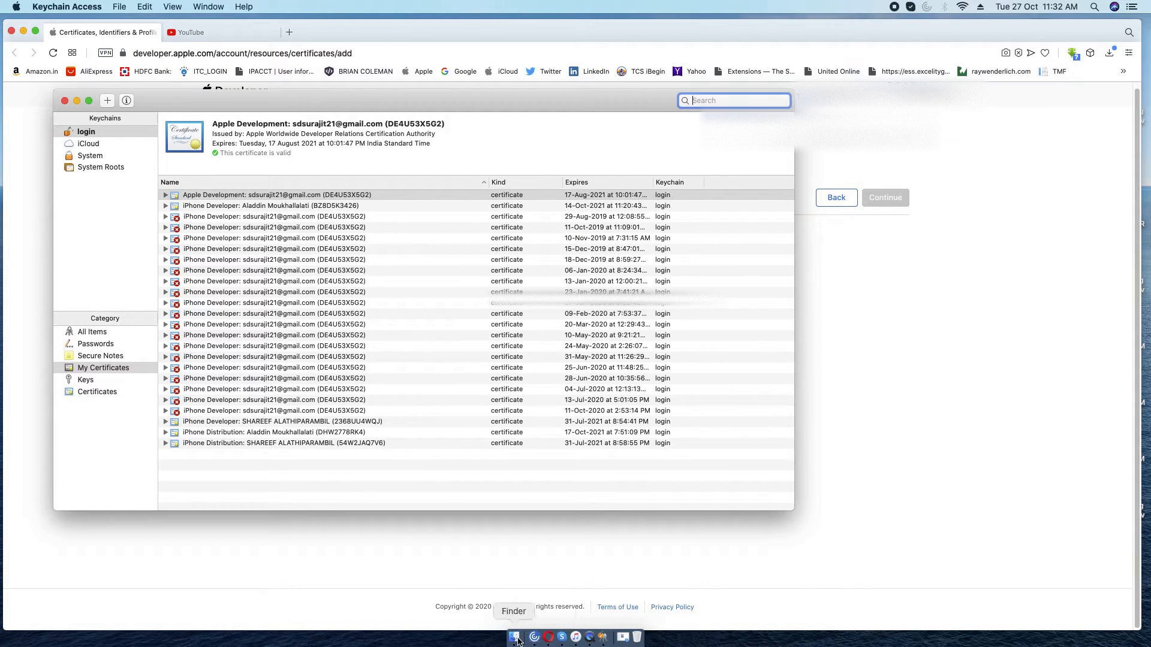
left_click(514, 637)
Change the new request's base name from CertificateSigningRequest to Distribution.
left_click(497, 256)
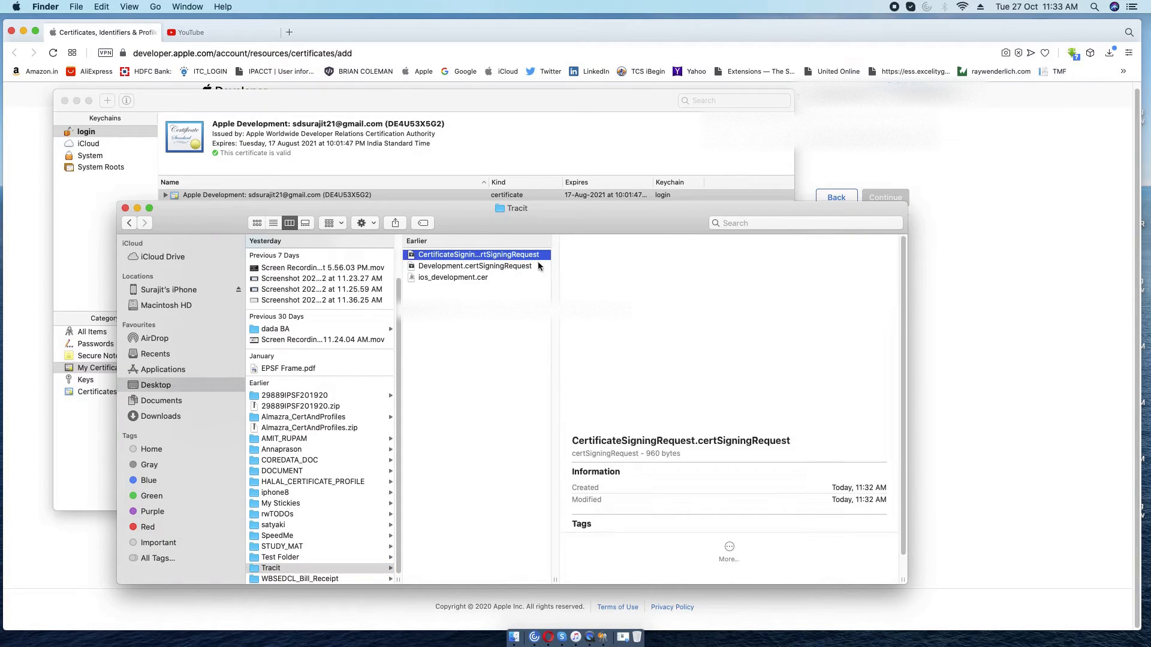
key("Return")
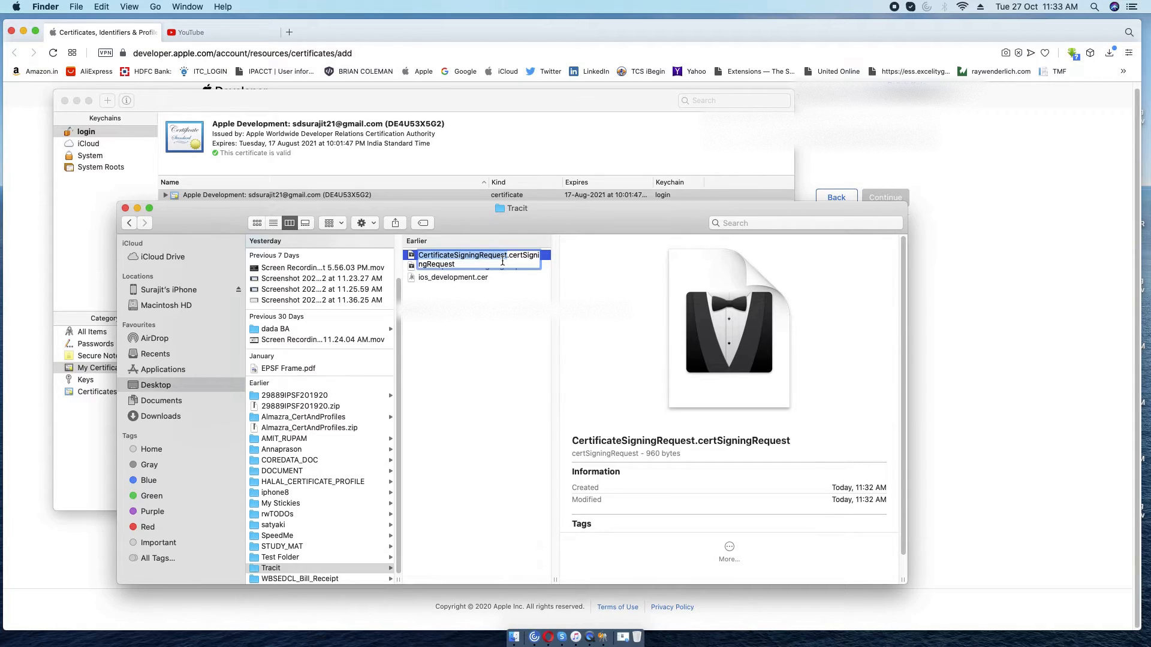
key("Right")
key("BackSpace")
key("BackSpace")
key("BackSpace")
key("BackSpace")
key("BackSpace")
key("BackSpace")
key("BackSpace")
key("BackSpace")
key("BackSpace")
key("BackSpace")
key("BackSpace")
key("BackSpace")
key("BackSpace")
key("BackSpace")
key("BackSpace")
key("BackSpace")
key("BackSpace")
key("BackSpace")
key("BackSpace")
key("BackSpace")
key("BackSpace")
key("BackSpace")
key("BackSpace")
key("BackSpace")
key("BackSpace")
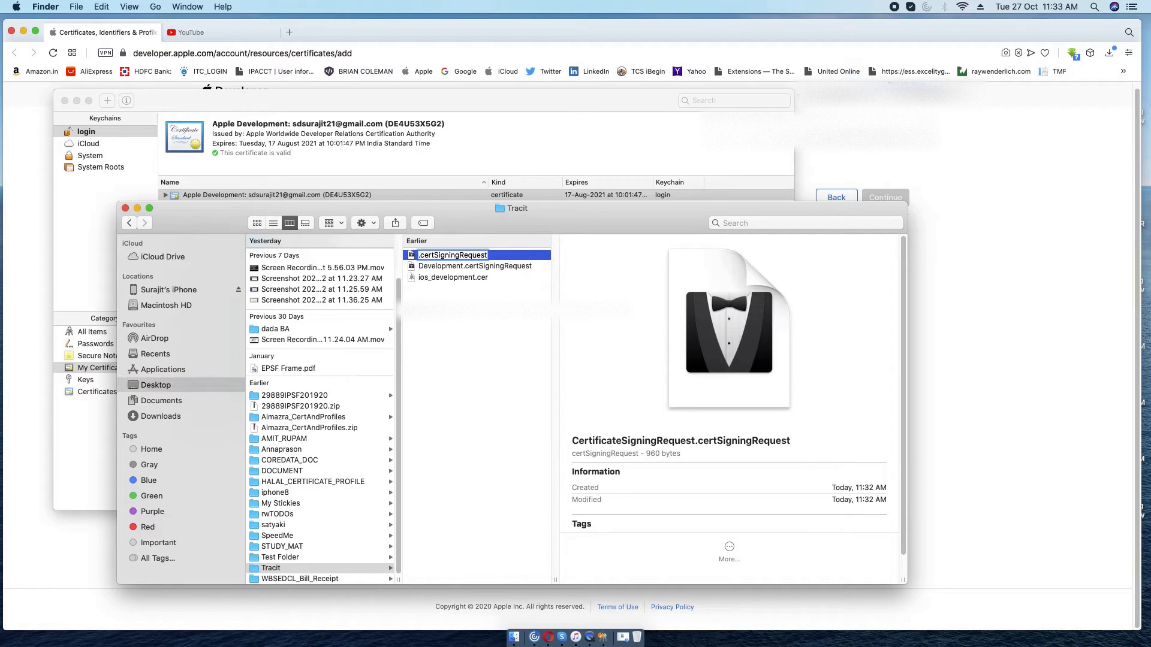
type("Distribution")
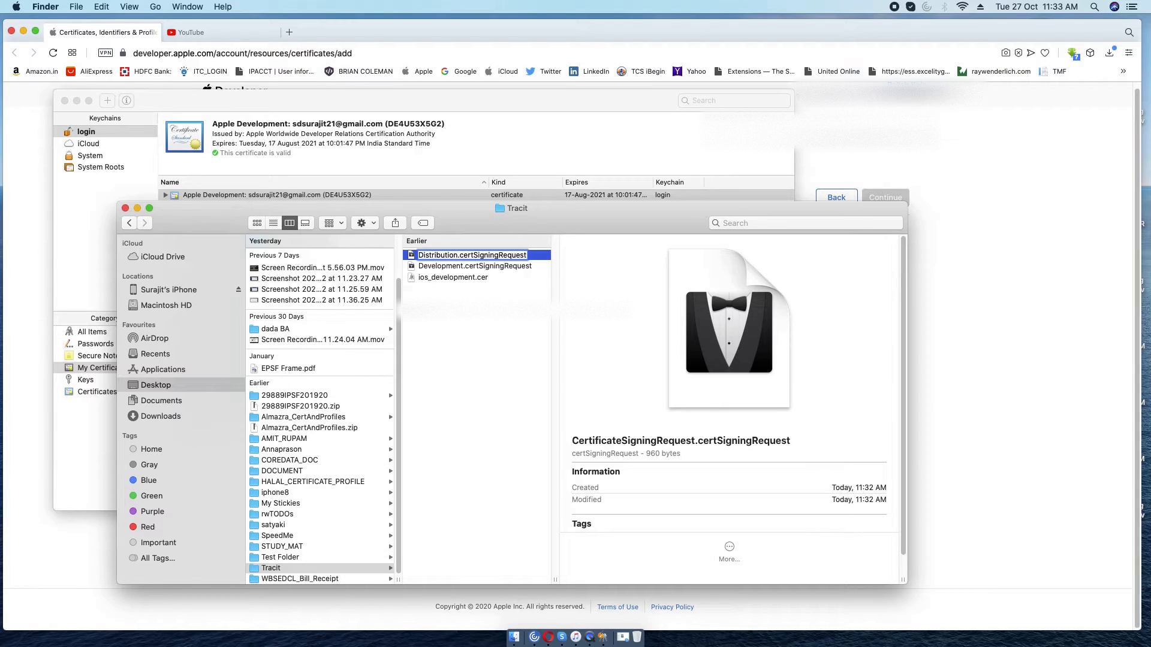
key("Return")
Upload Desktop/Tracit/Distribution.certSigningRequest as the certificate signing request.
left_click(1068, 322)
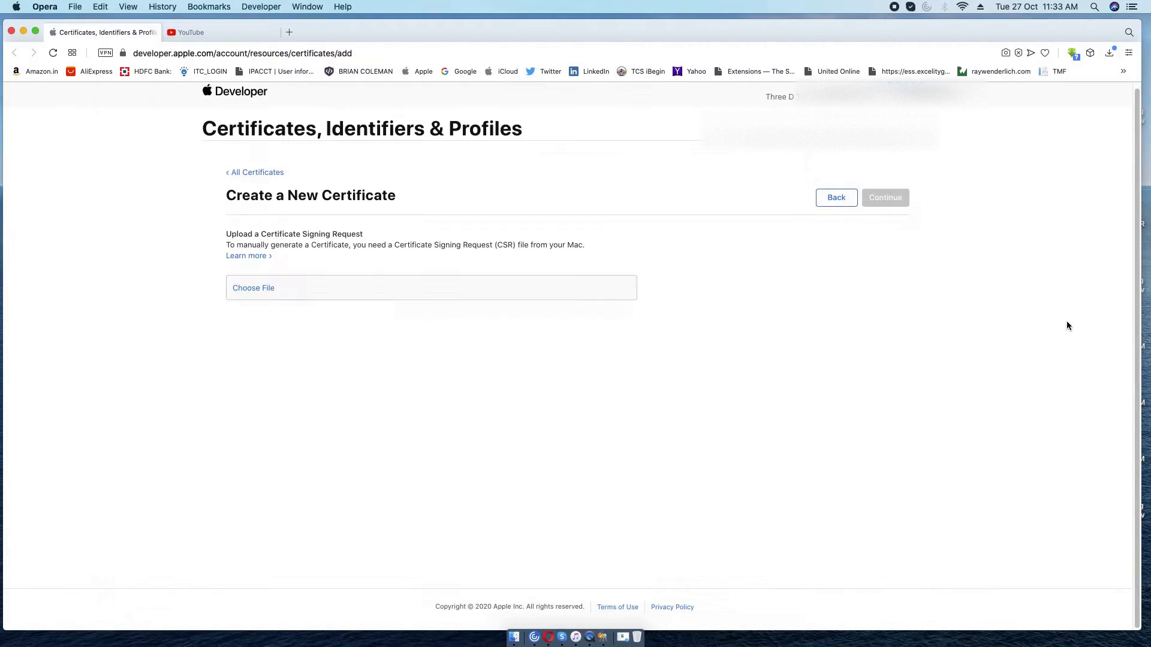
left_click(255, 289)
left_click(239, 465)
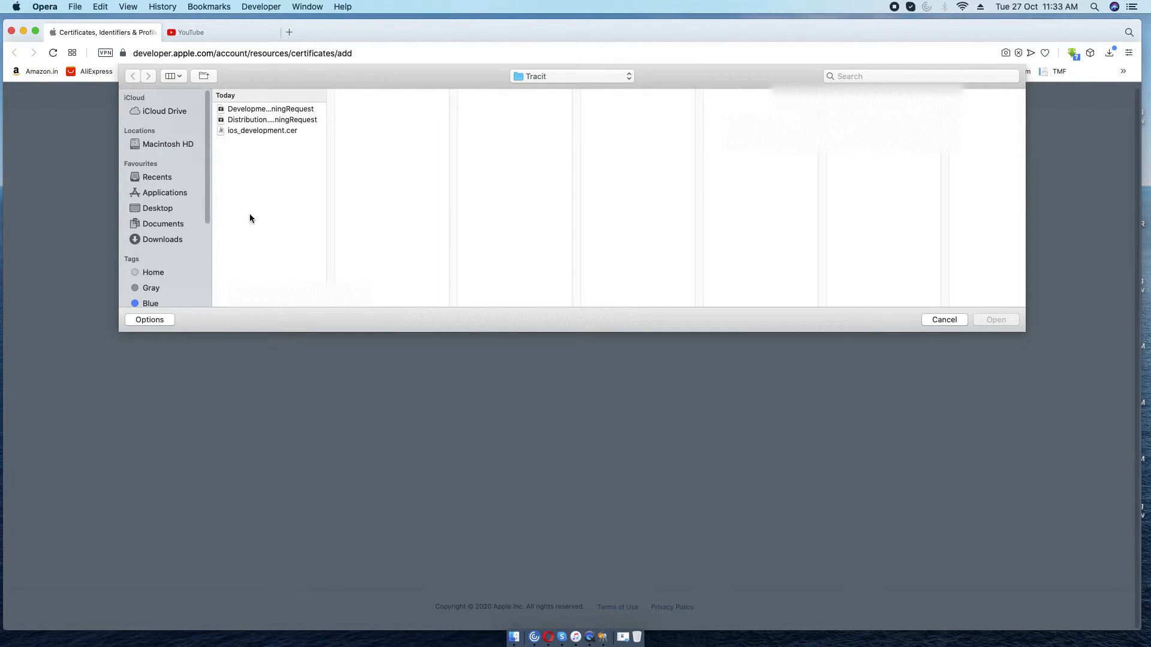
left_click(159, 209)
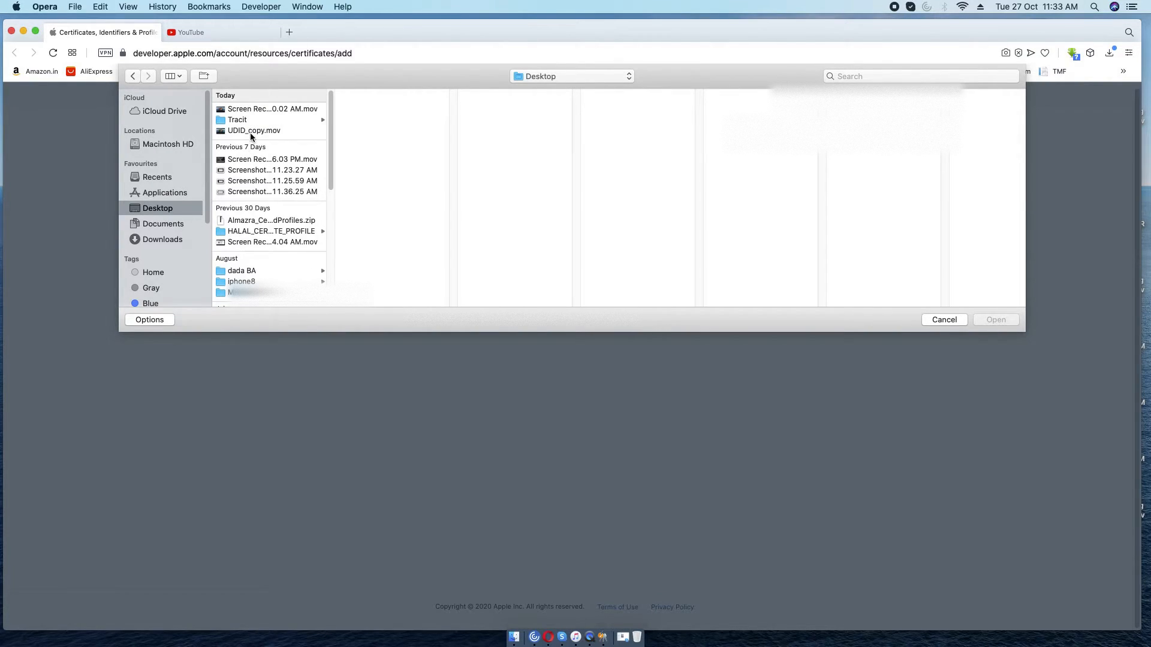
left_click(251, 122)
left_click(414, 120)
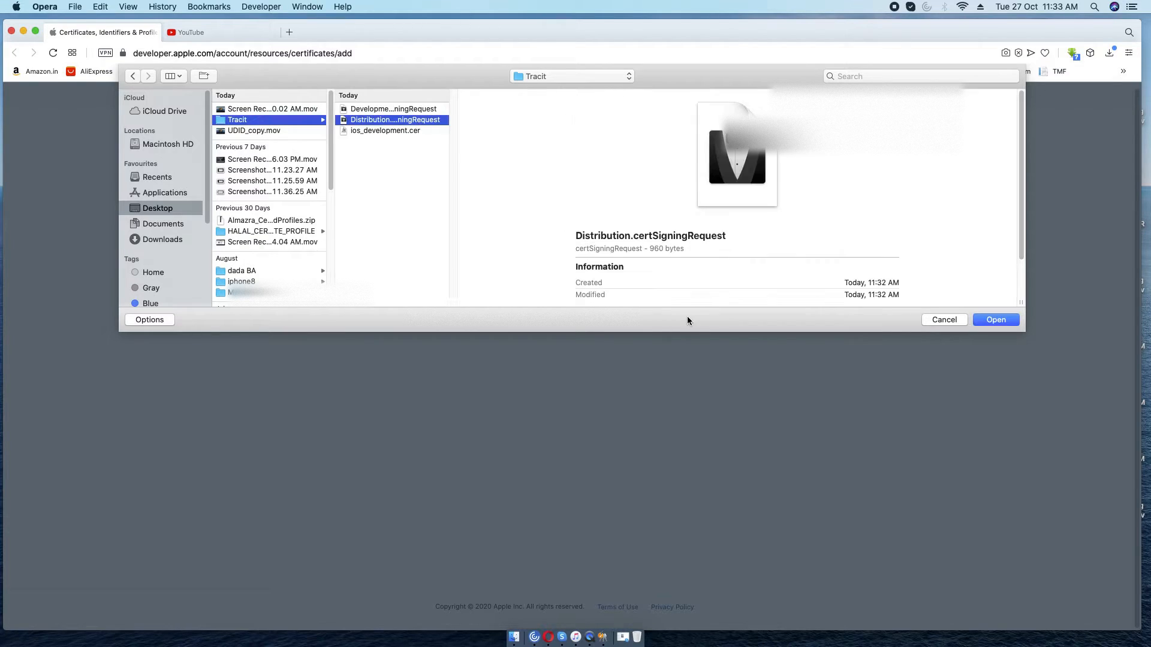
left_click(996, 320)
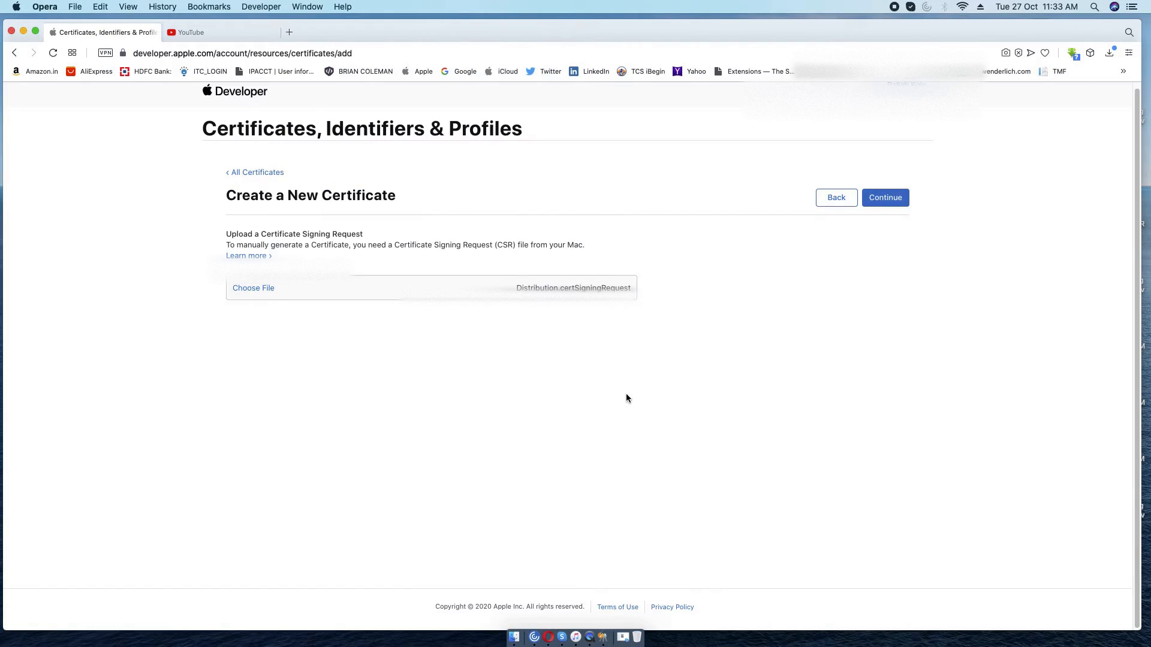
Generate the iOS Distribution certificate, expiring 2021/10/27, download it and reveal it in Finder.
left_click(882, 199)
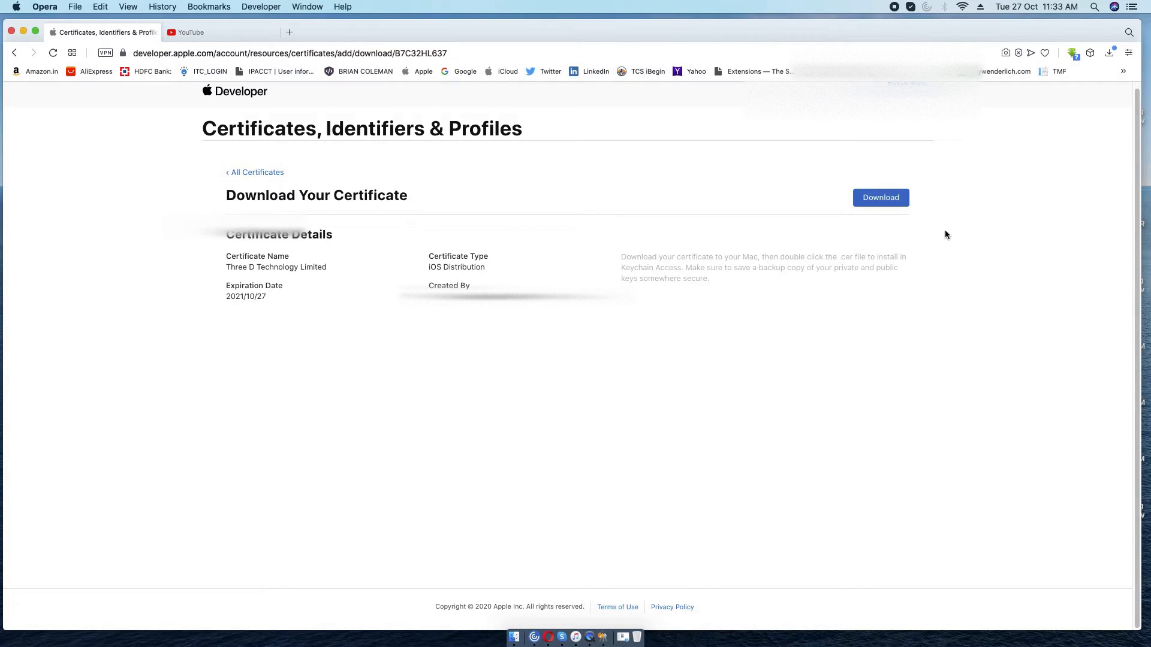
left_click(881, 198)
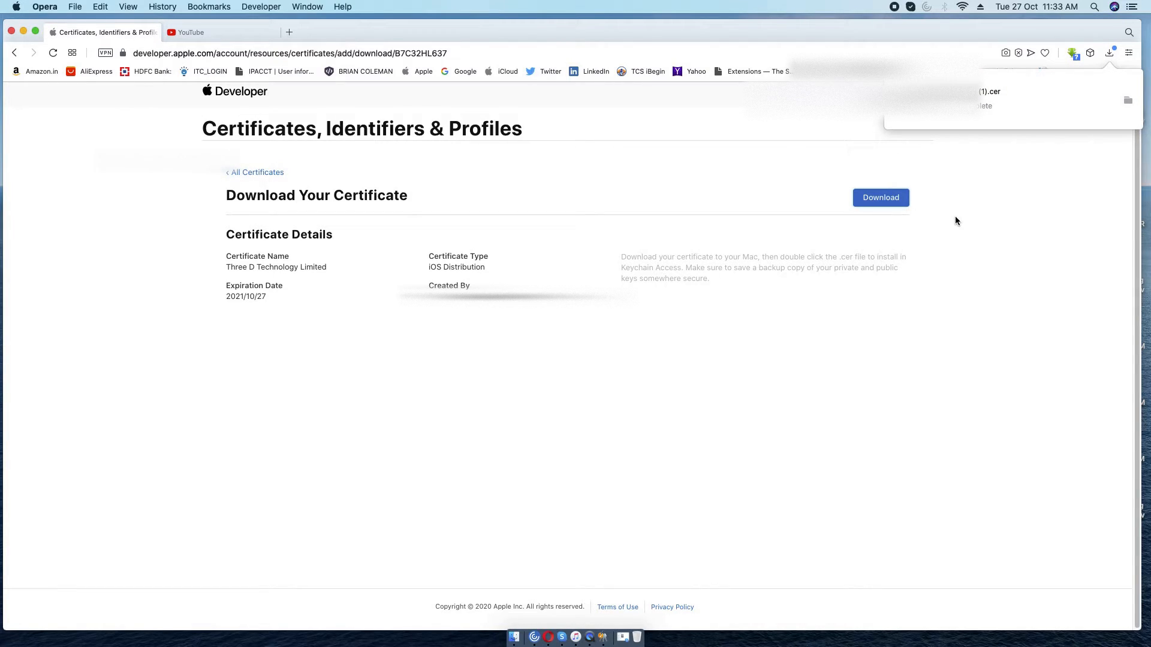
left_click(1128, 101)
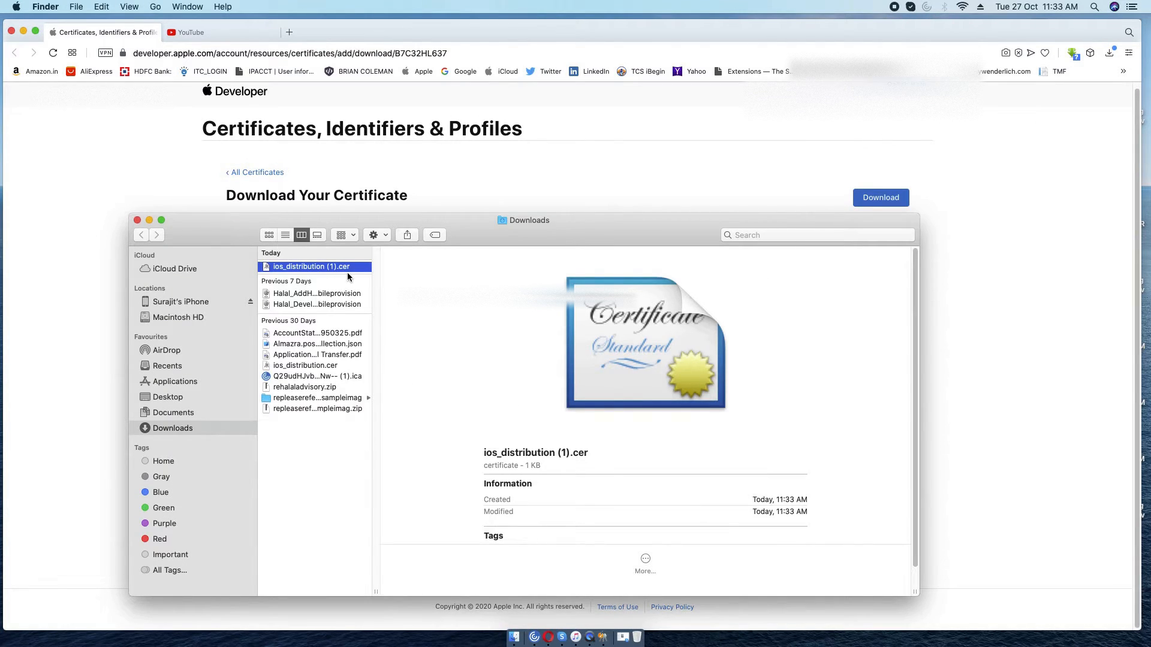
Rename the downloaded distribution certificate to Tracit_ios_distribution.cer.
key("Return")
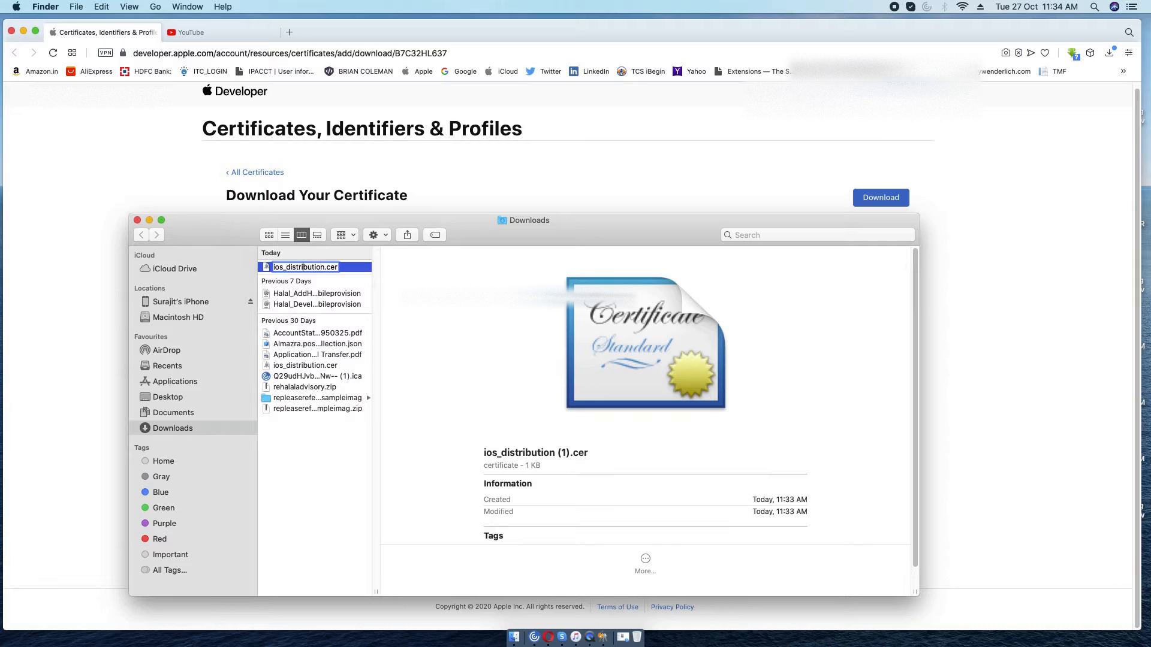
type("Tracit_")
key("Return")
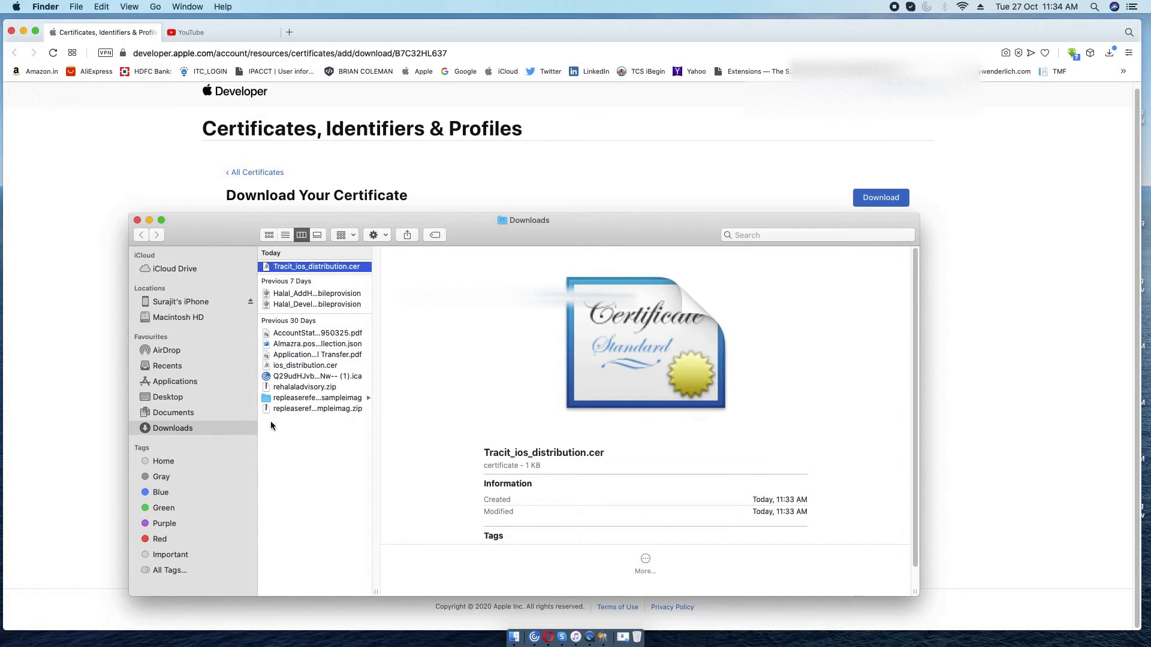
In Desktop/Tracit, rename ios_development.cer to Tracit_ios_development.cer and widen the file column.
left_click(160, 397)
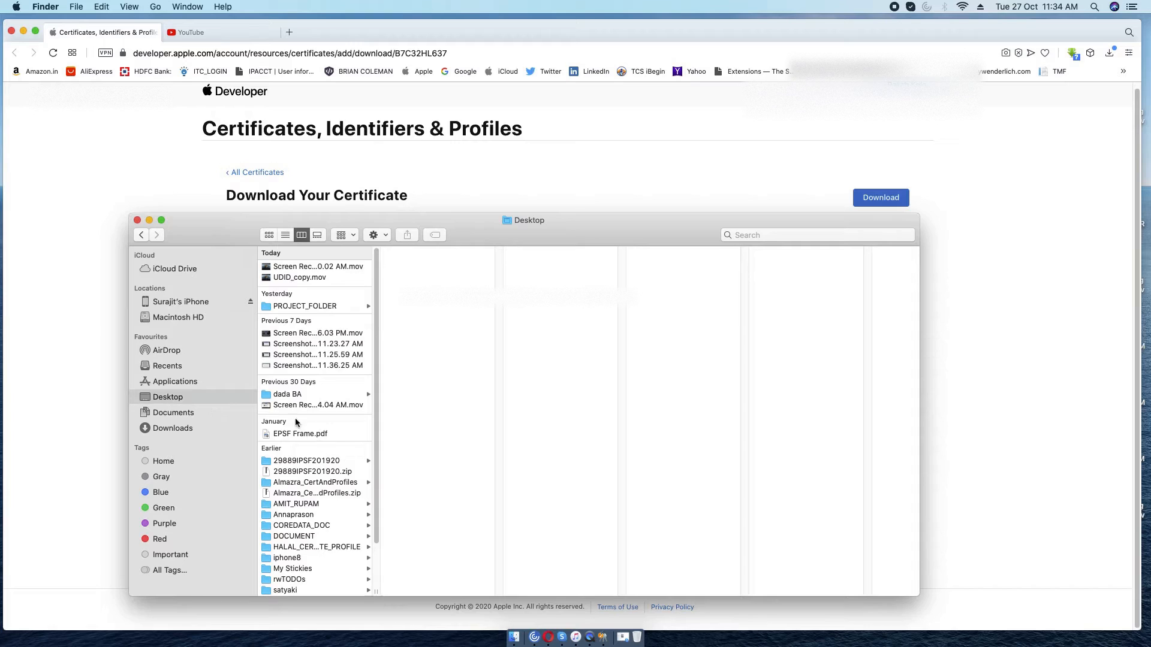
scroll(312, 467, "down", 3)
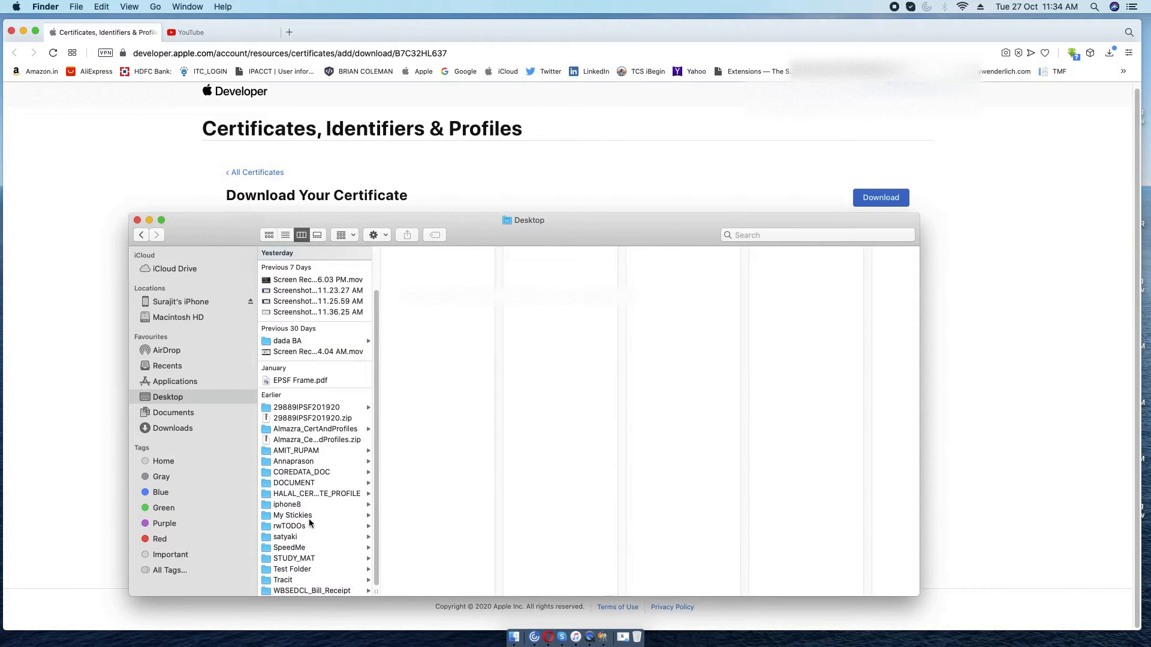
left_click(305, 580)
right_click(417, 334)
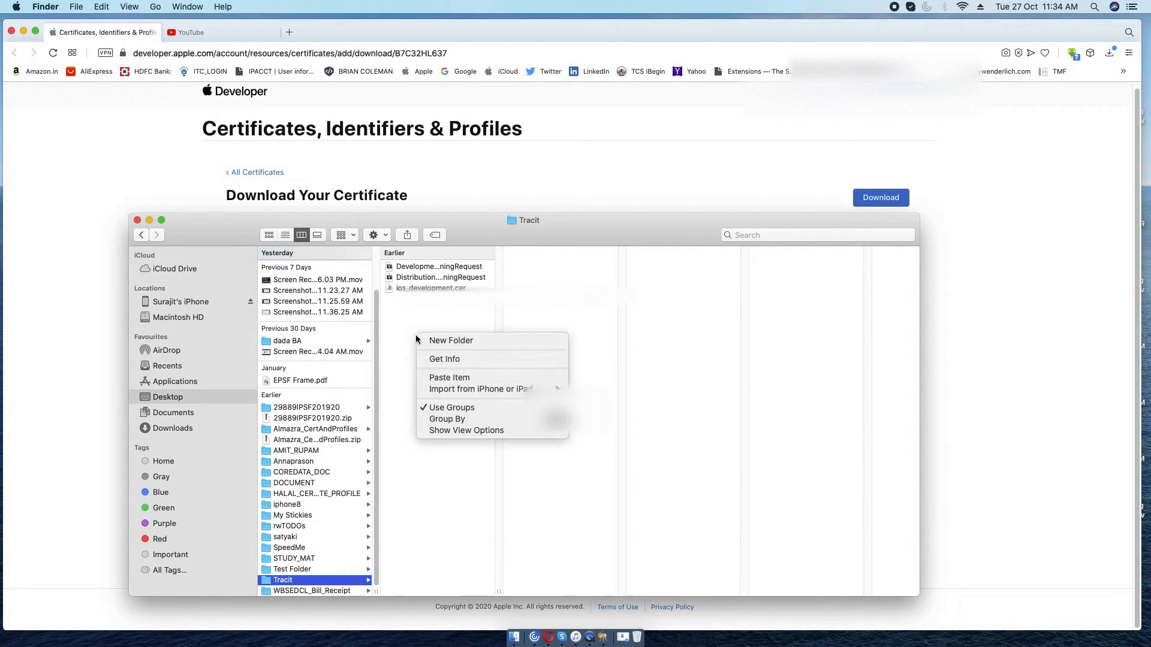
left_click(426, 322)
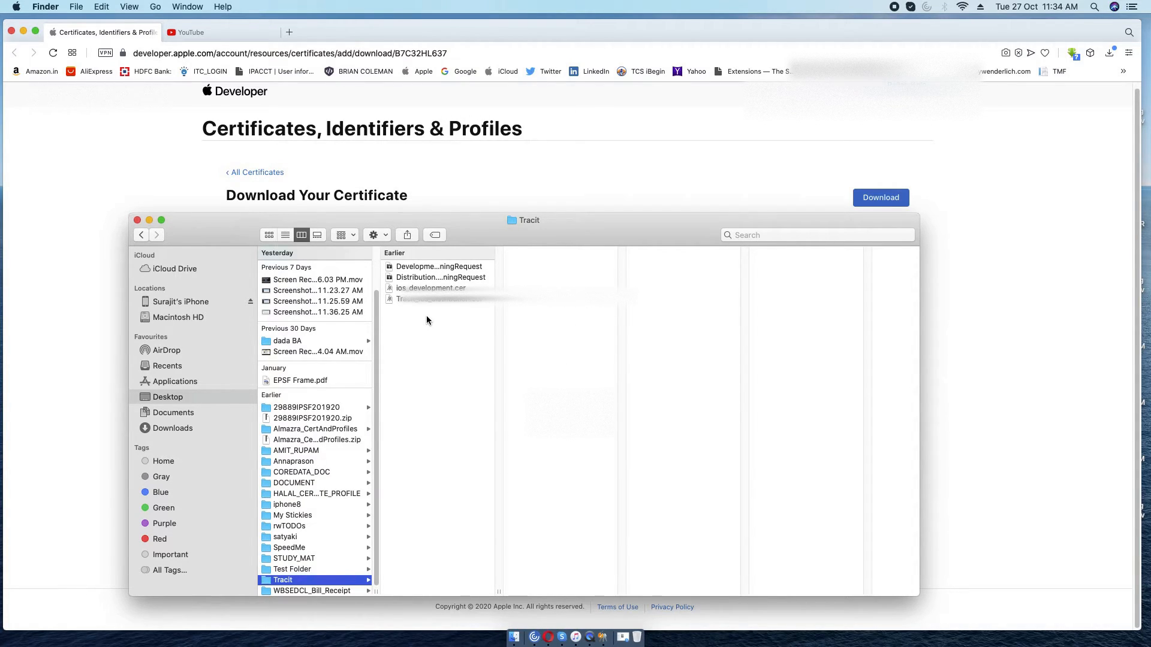
left_click(429, 288)
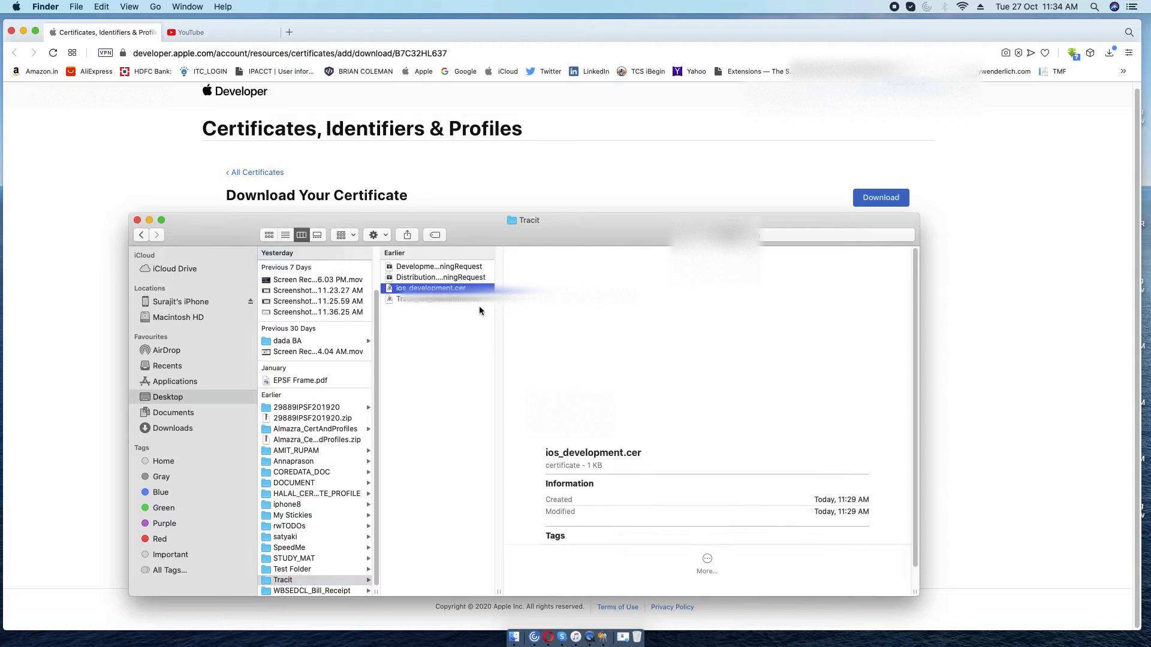
key("Return")
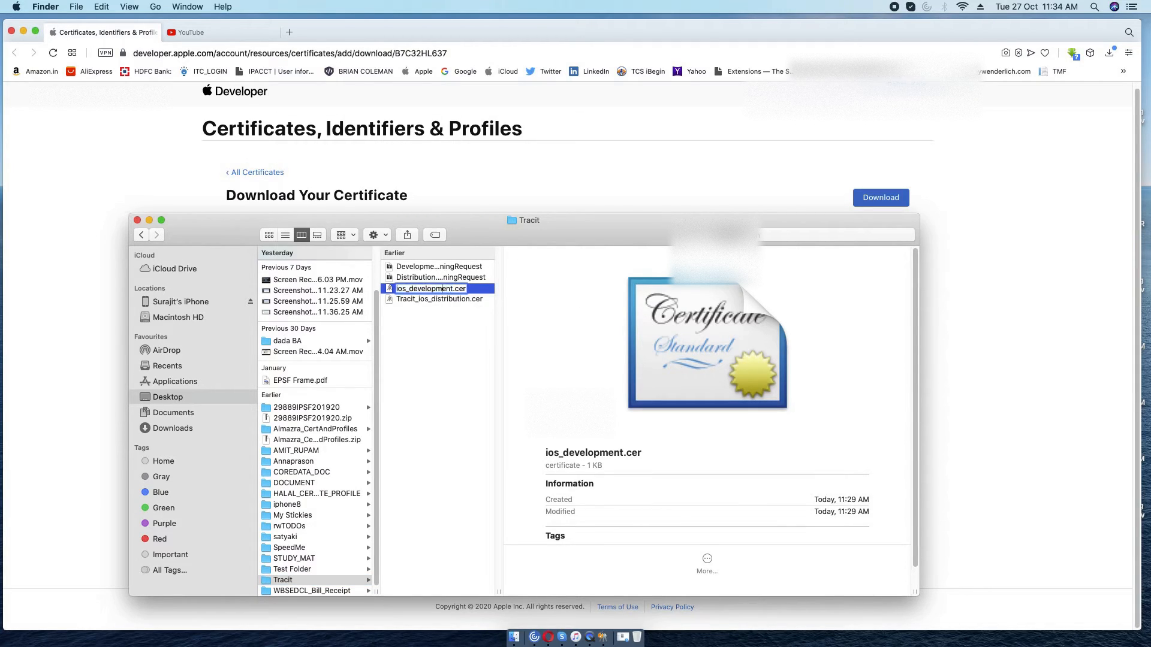
type("Tracit_")
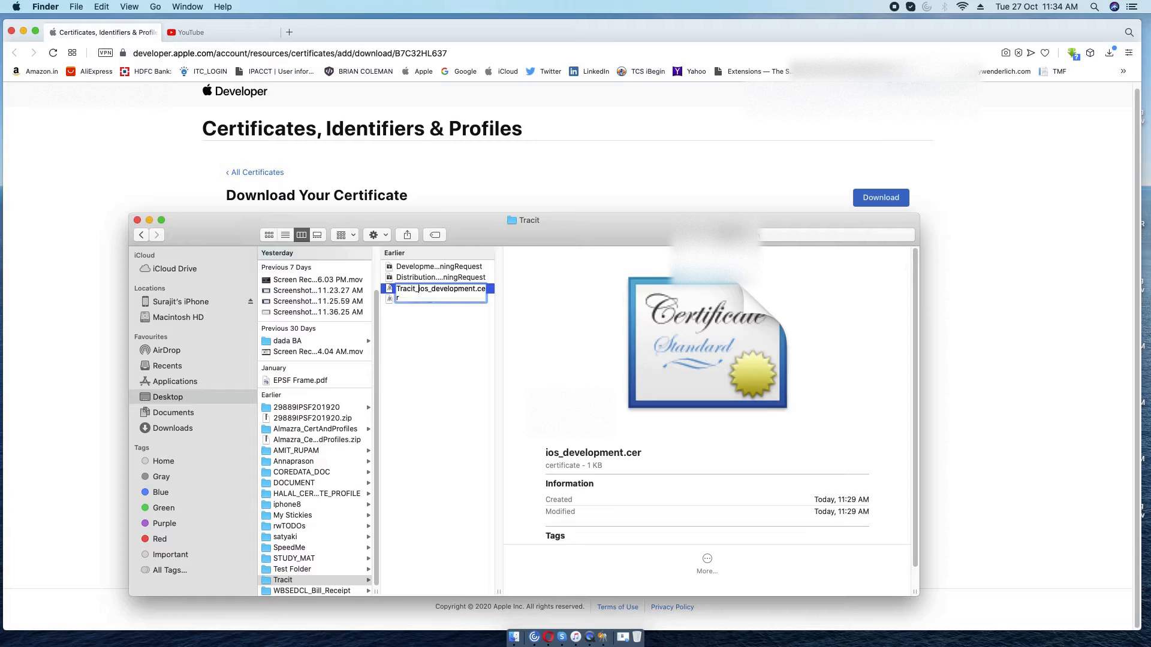
key("Return")
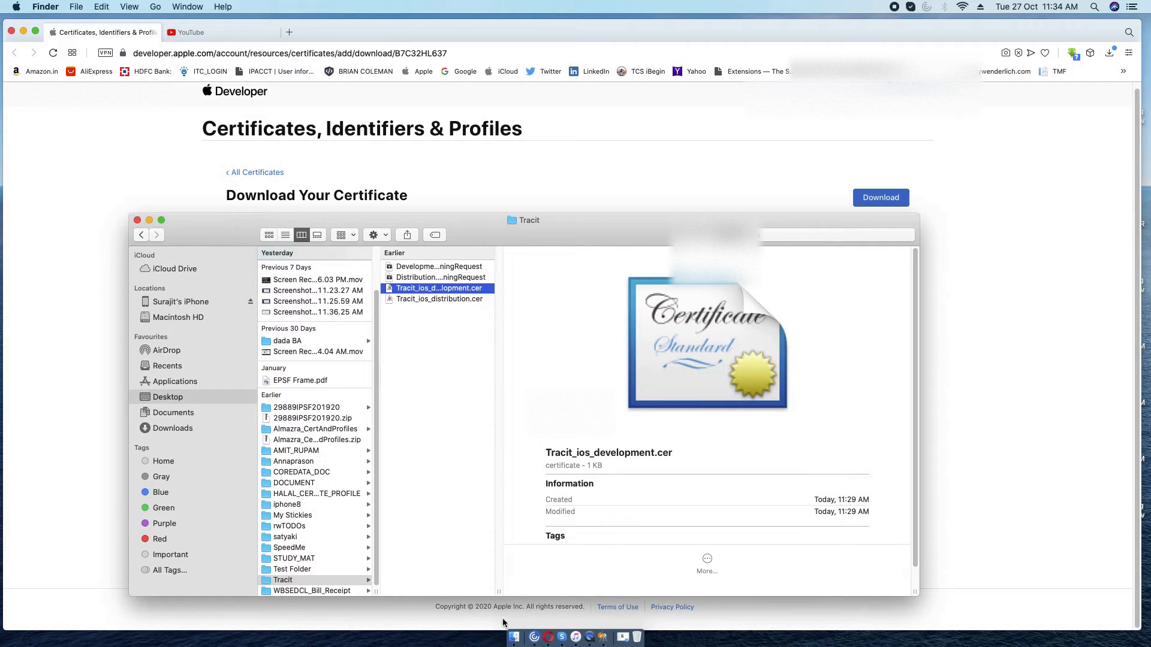
left_click_drag(498, 590, 579, 590)
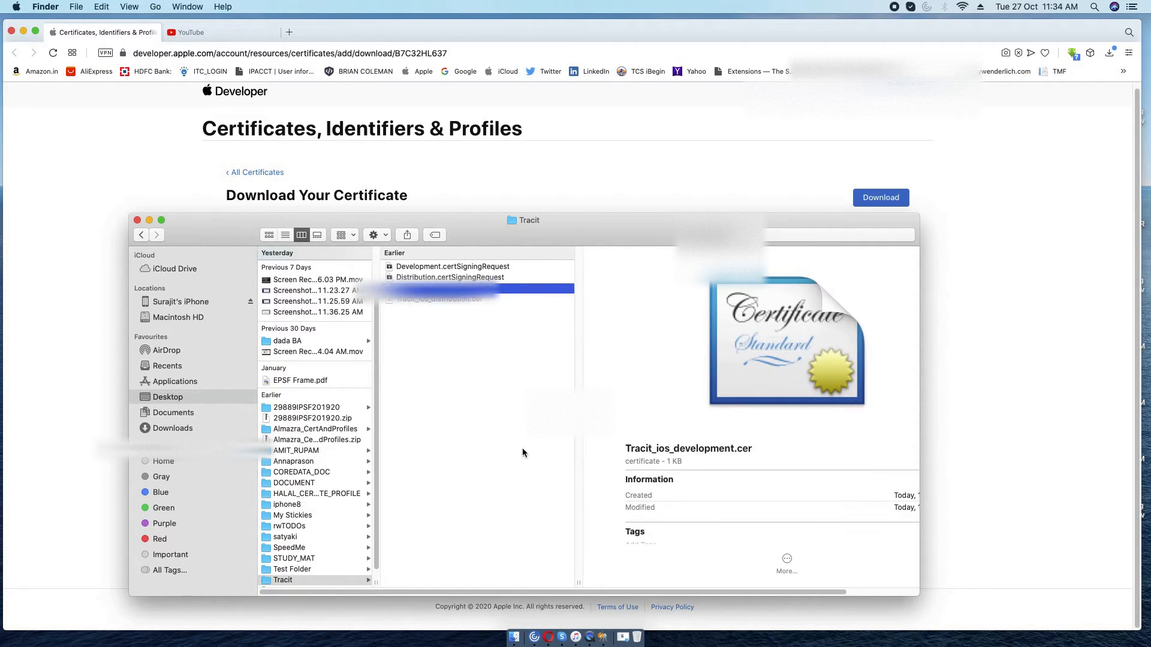
left_click(999, 354)
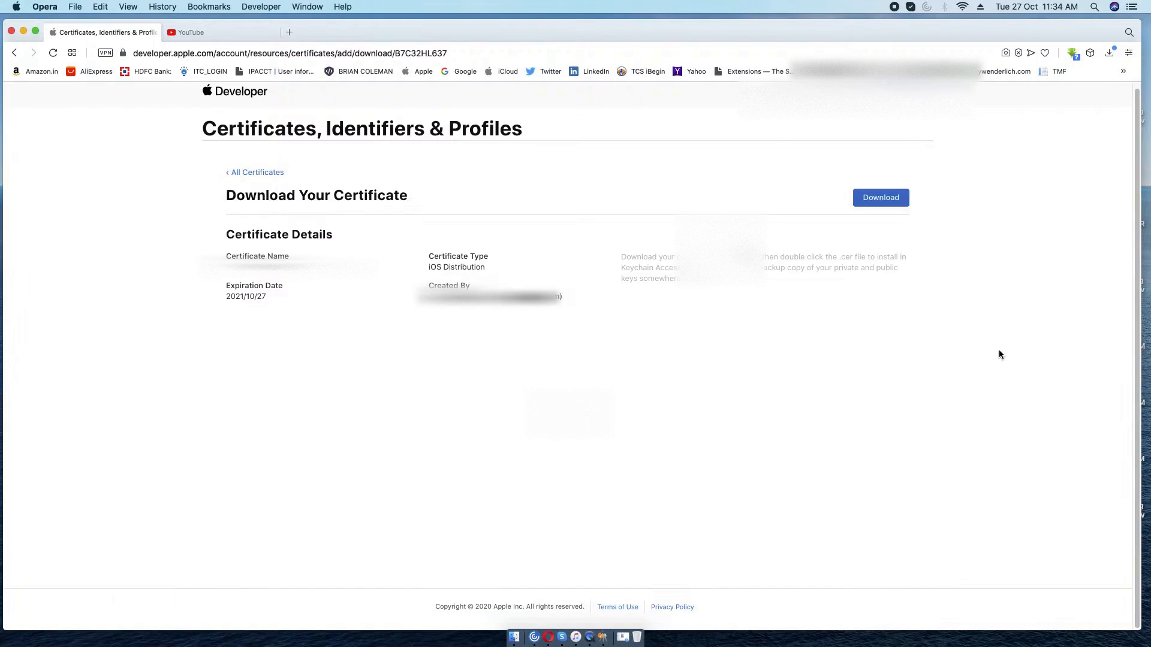
Follow the '< All Certificates' link back to the certificates list.
left_click(239, 174)
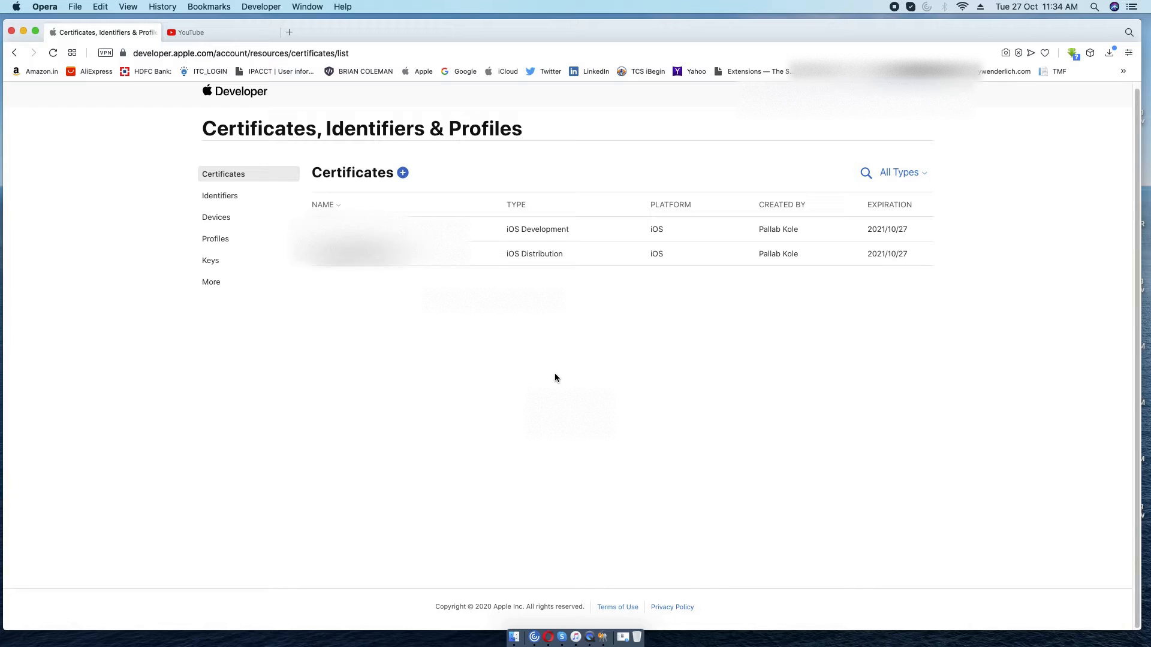
Install the development certificate into Keychain Access and check its paired private key.
left_click(515, 639)
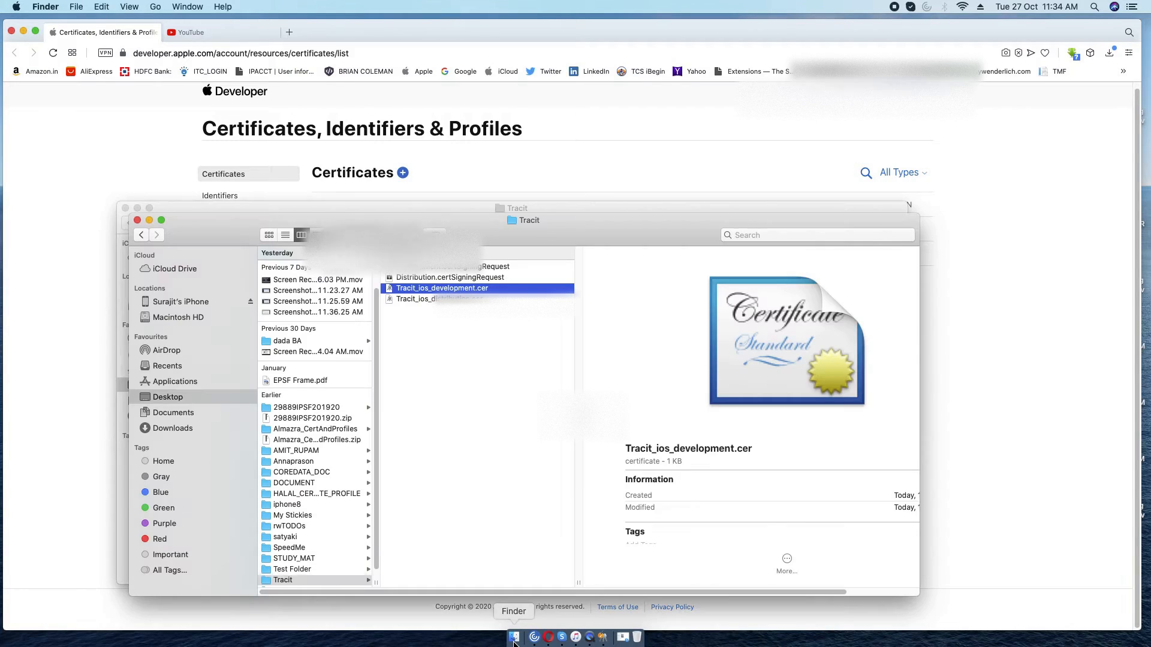
left_click(604, 639)
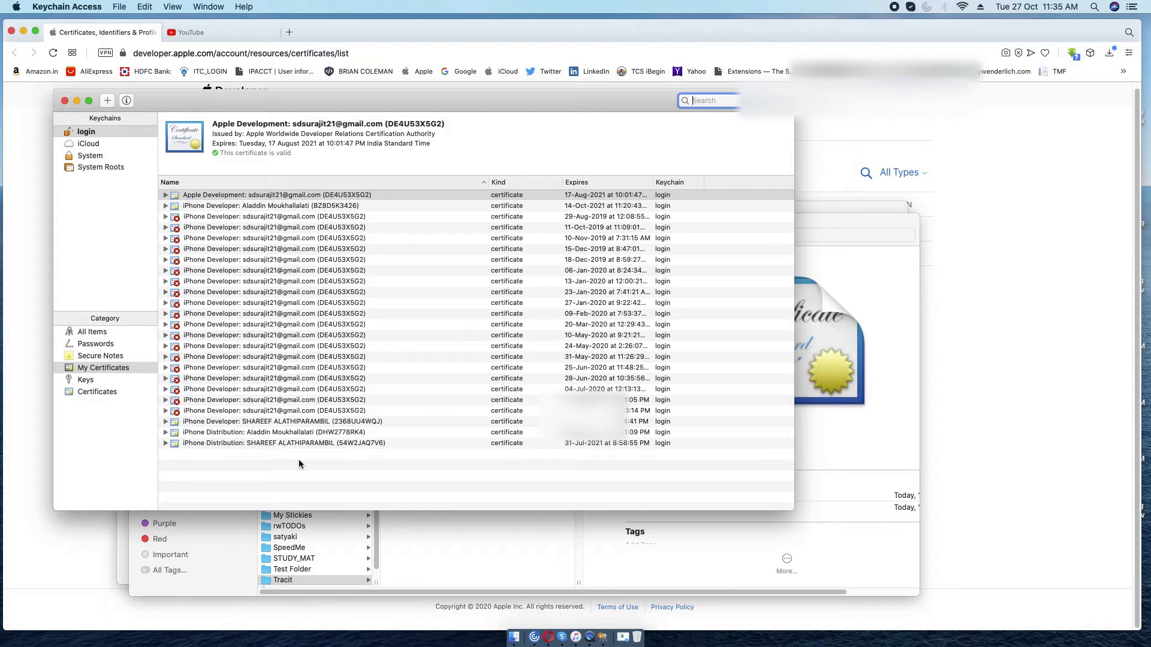
left_click(880, 292)
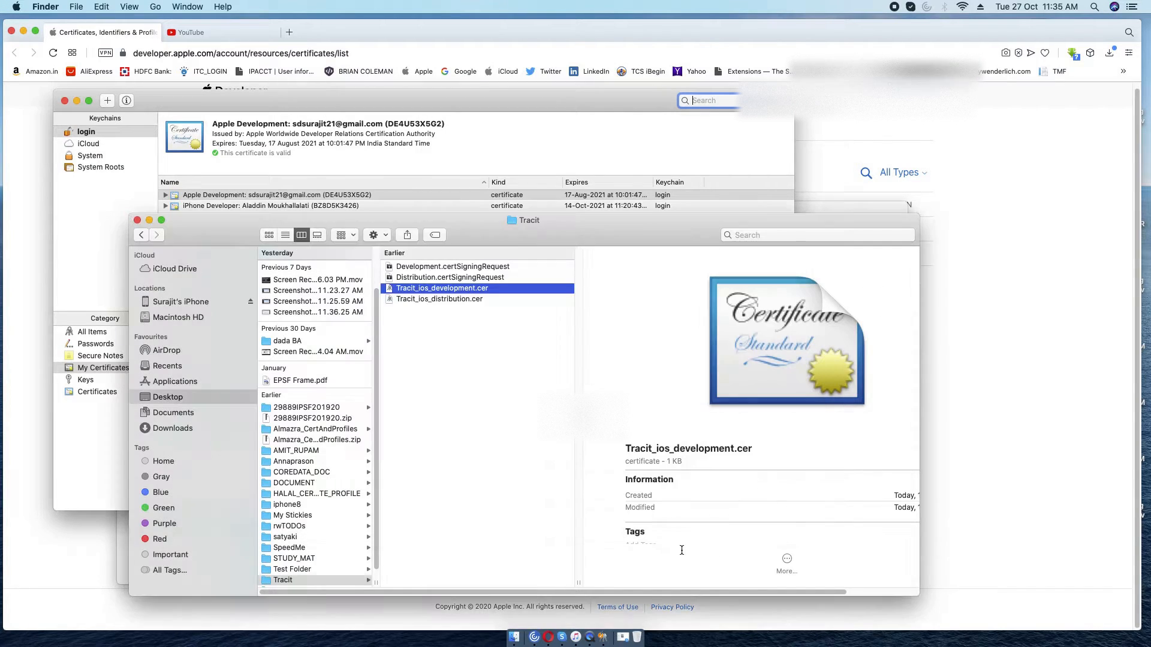
double_click(462, 289)
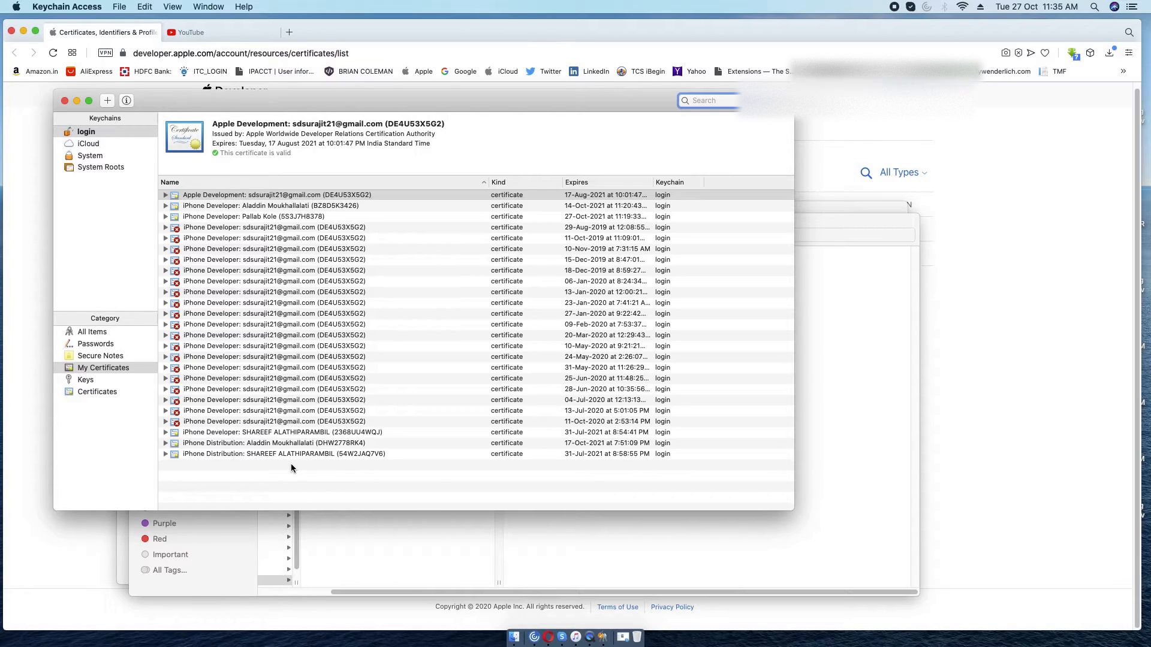
left_click(165, 217)
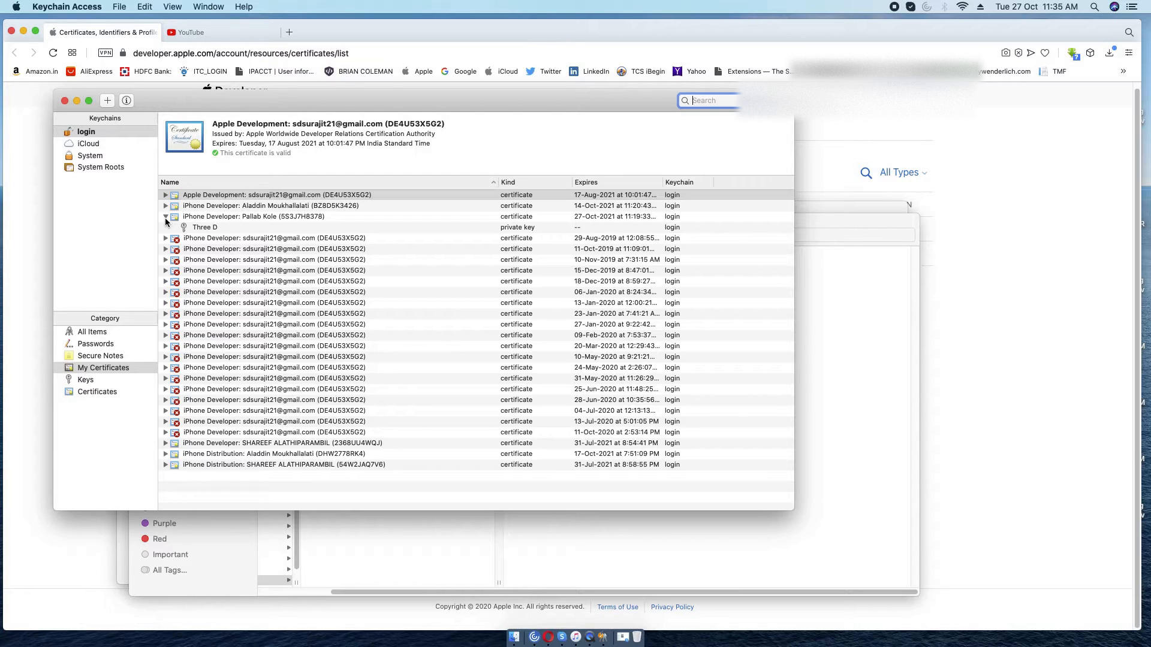
left_click(166, 218)
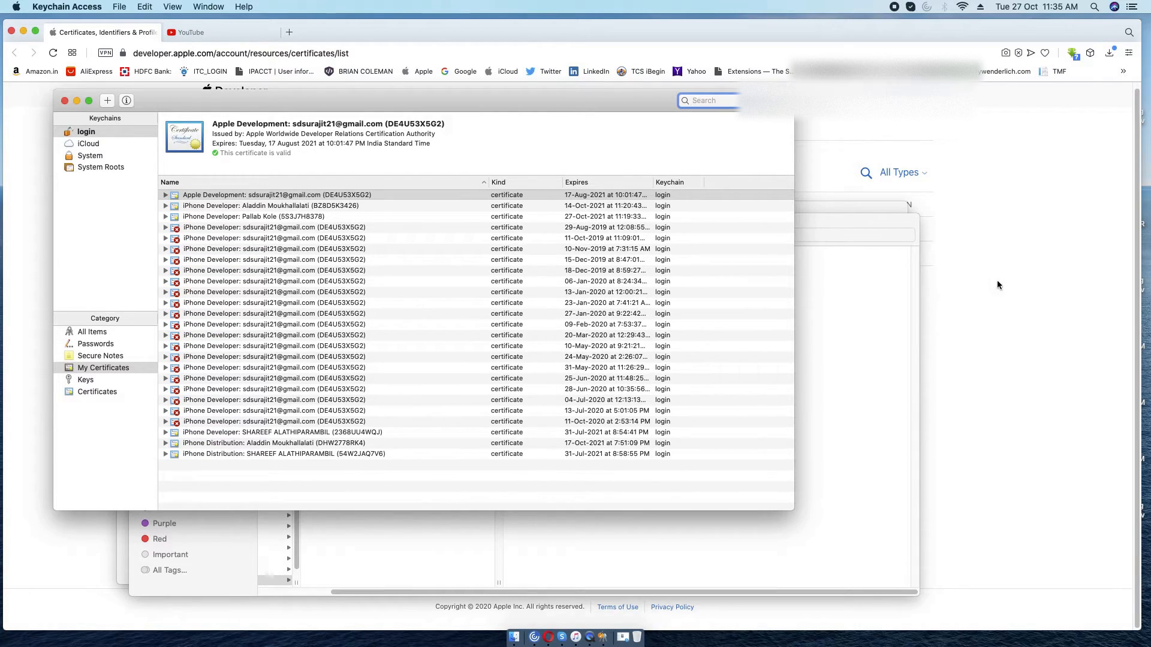
left_click(997, 279)
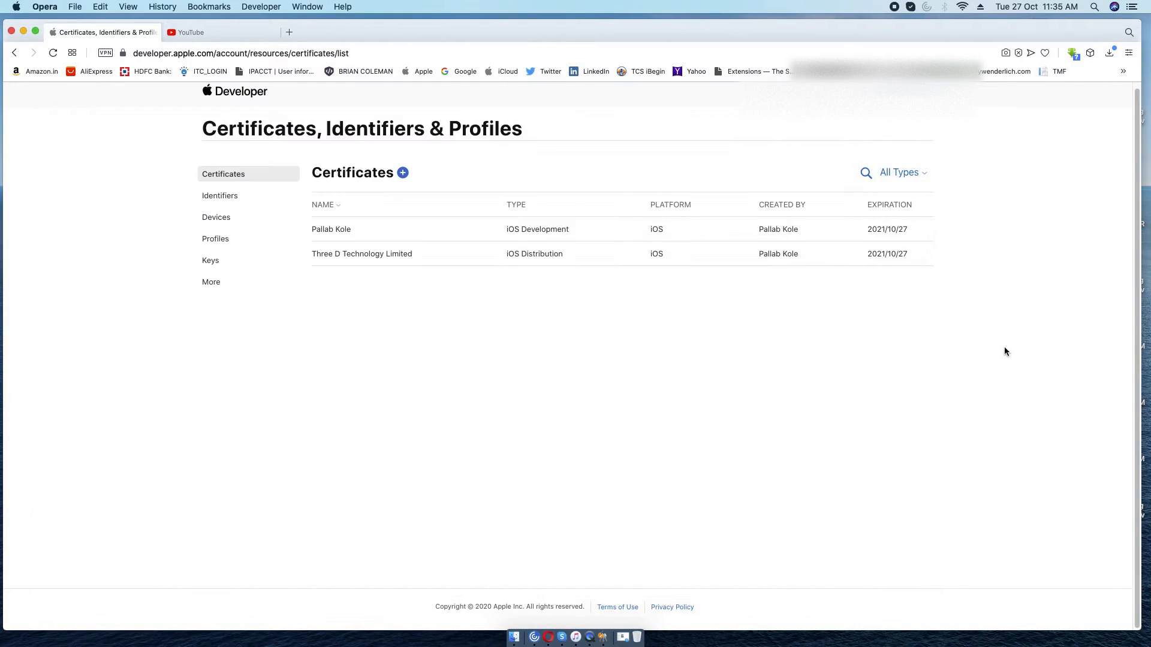
Install the distribution certificate into the keychain, then return to the portal's certificates list.
left_click(514, 637)
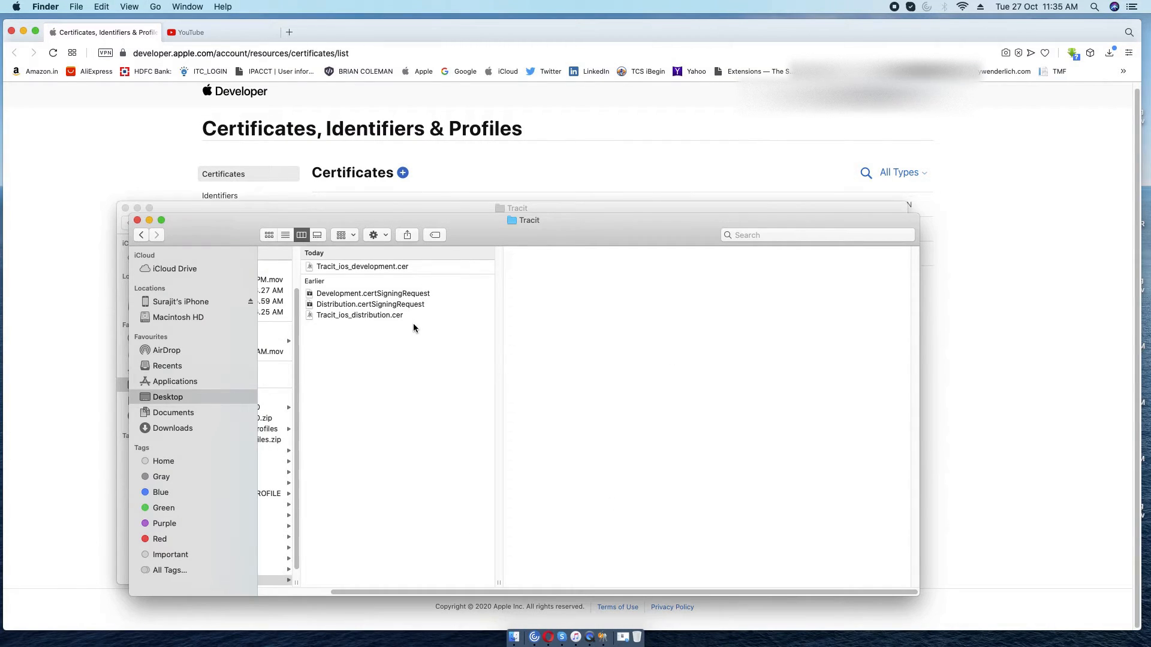
double_click(376, 314)
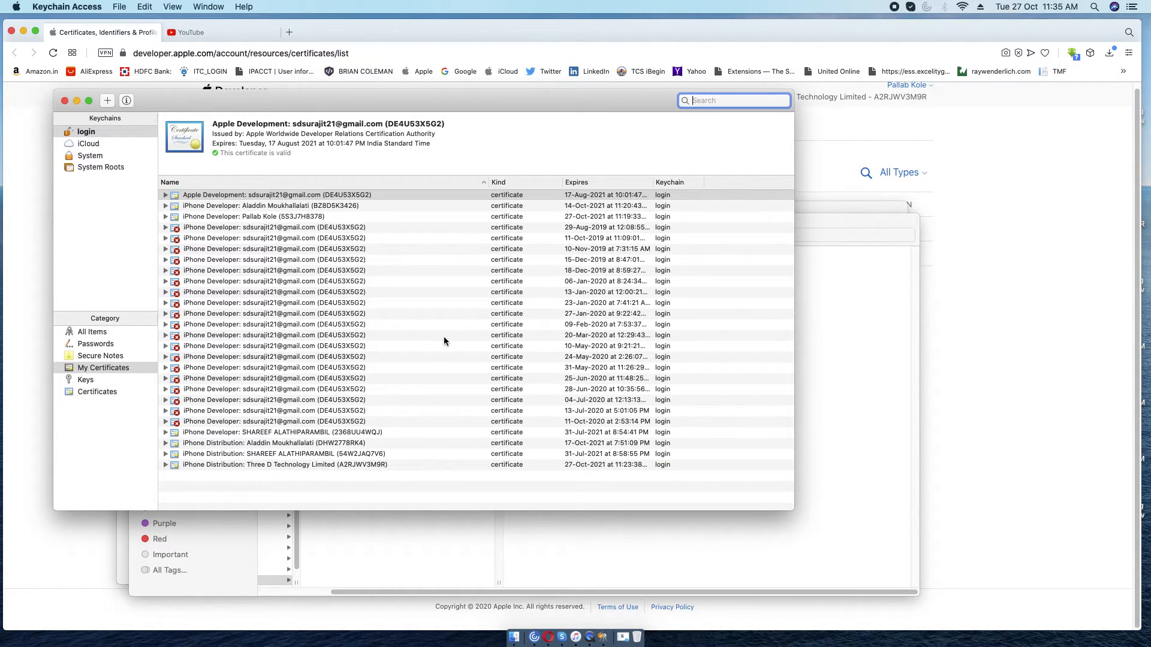
left_click(1040, 324)
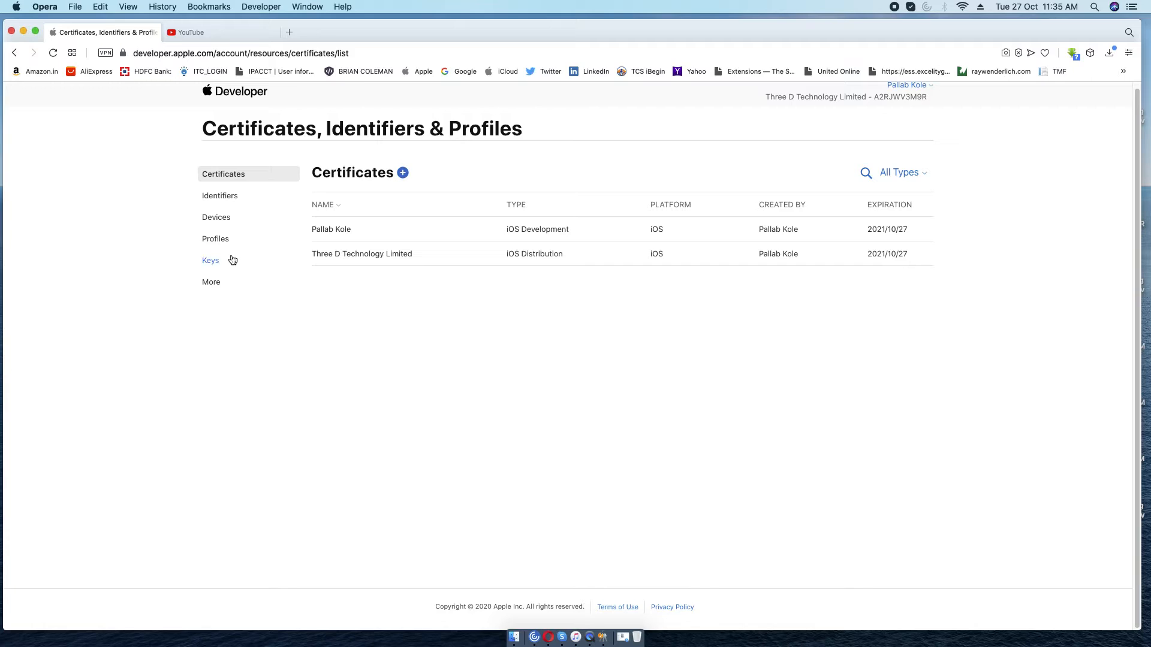
Look over the registered devices, then go to the still-empty Identifiers list.
left_click(221, 219)
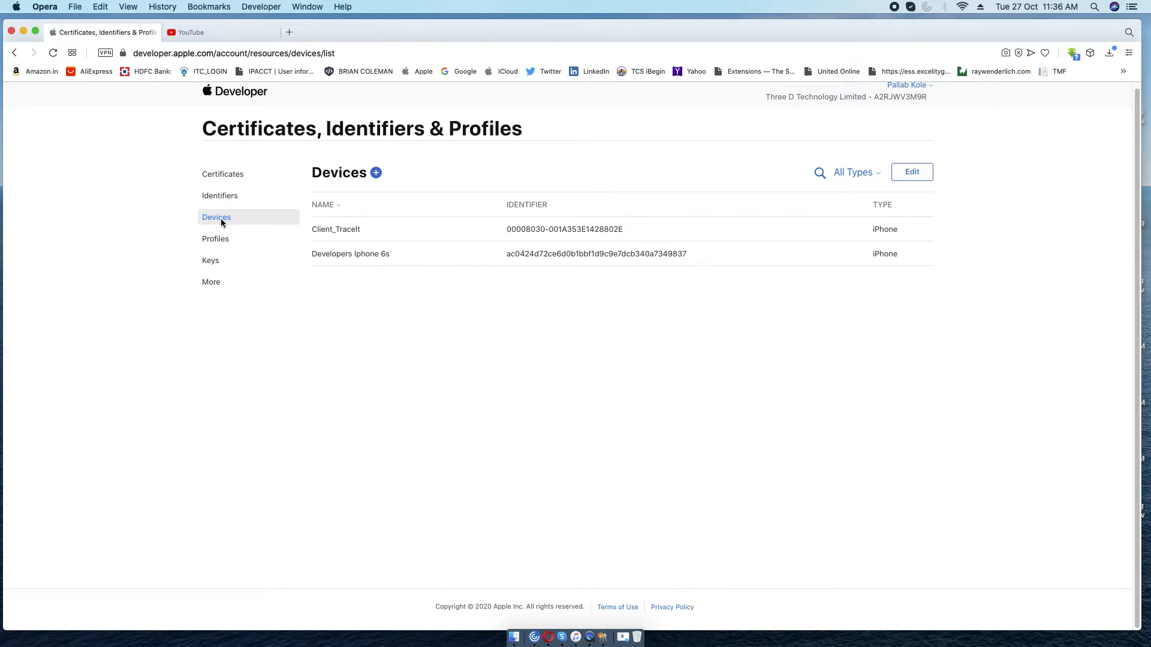
left_click(222, 198)
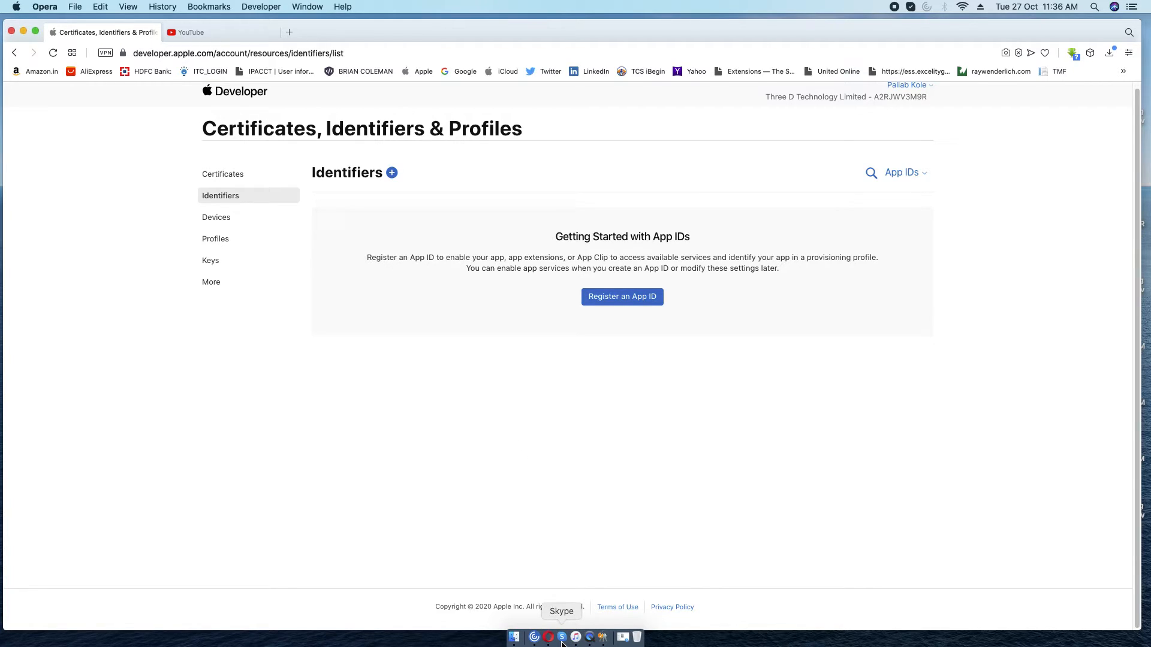
Start a new identifier, choosing App IDs and then the App type to reach the blank form.
left_click(391, 173)
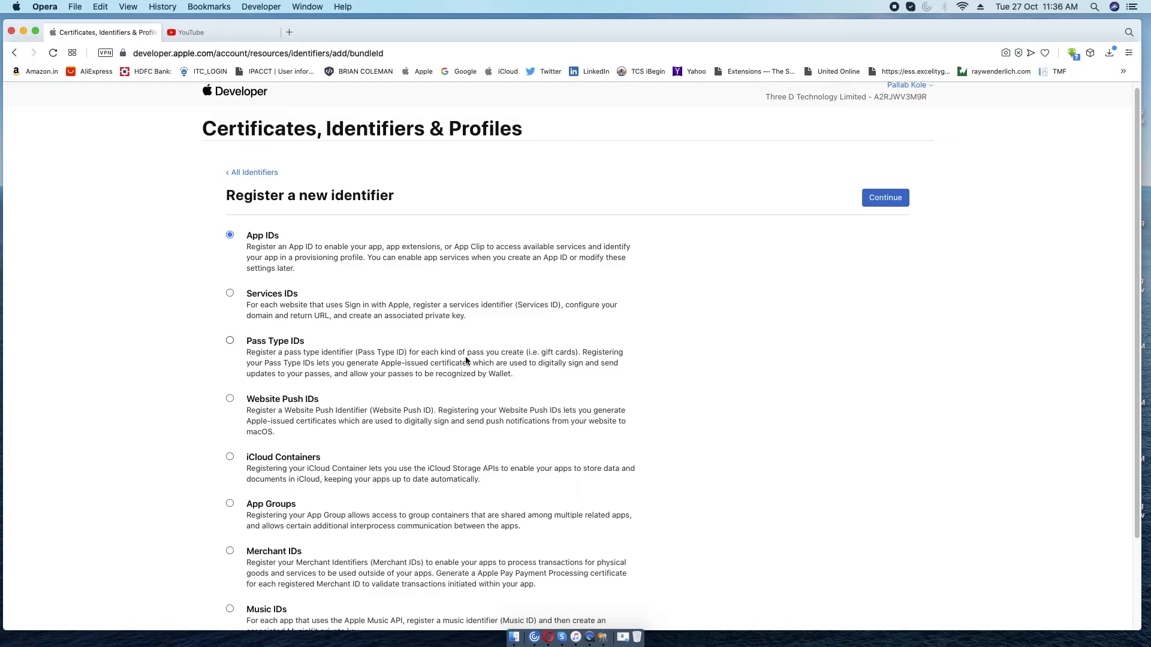
scroll(769, 369, "down", 1)
scroll(768, 367, "down", 5)
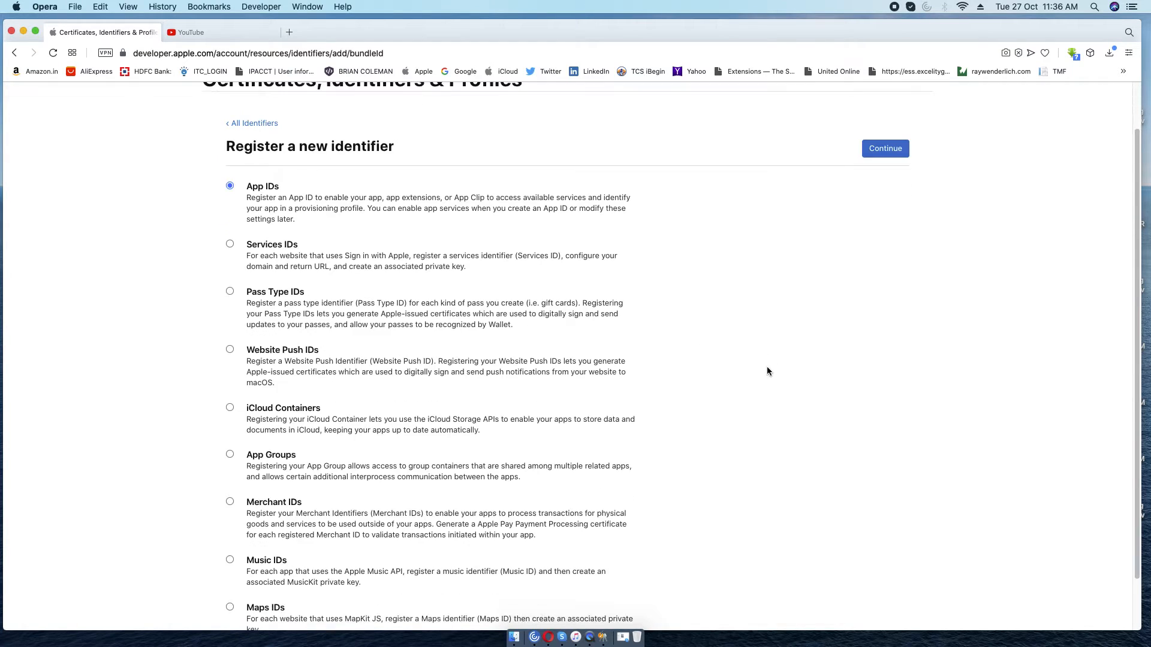
scroll(767, 371, "up", 5)
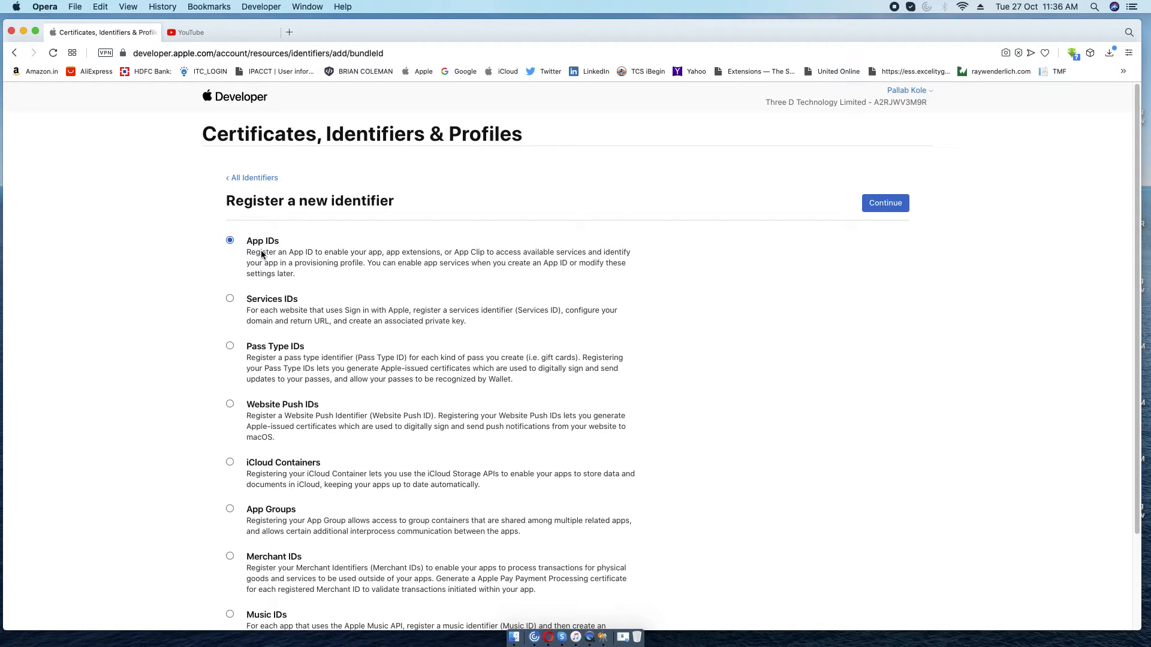
left_click(886, 203)
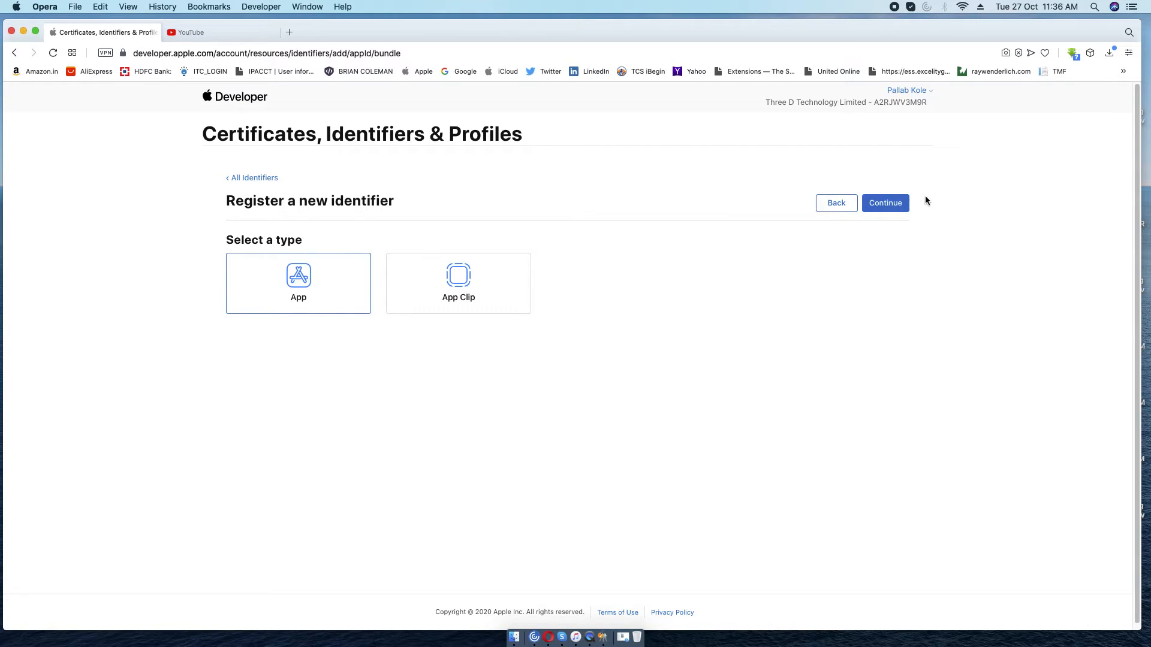
left_click(889, 204)
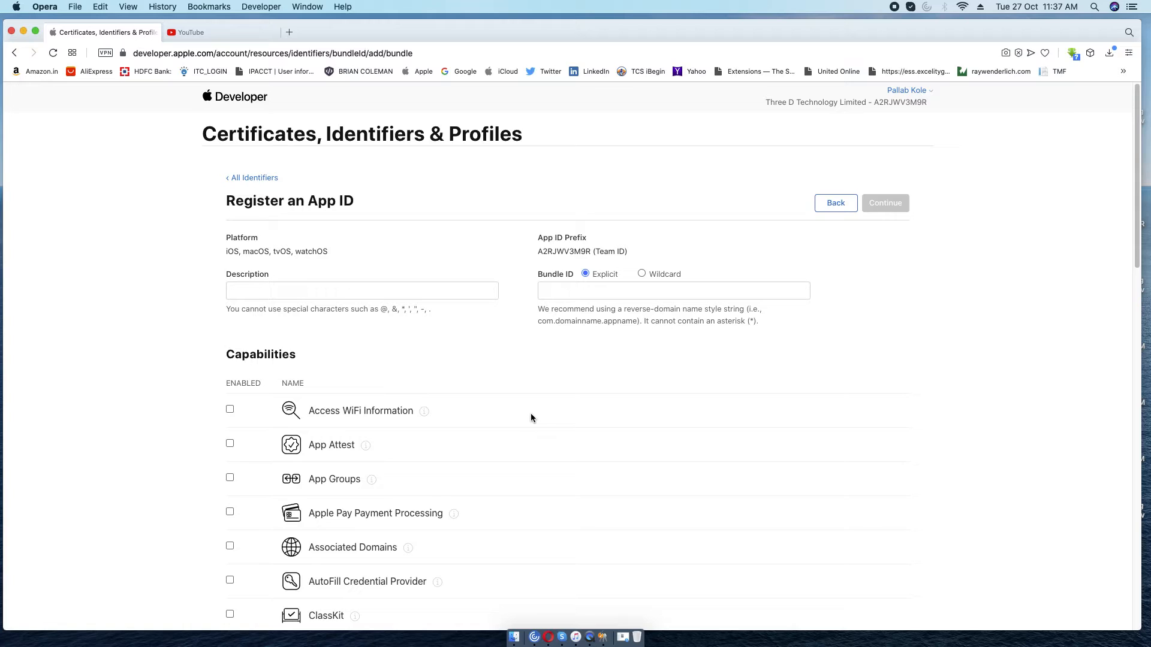
Choose an explicit Bundle ID and enter ng.Tracit.Tracit.
left_click(642, 274)
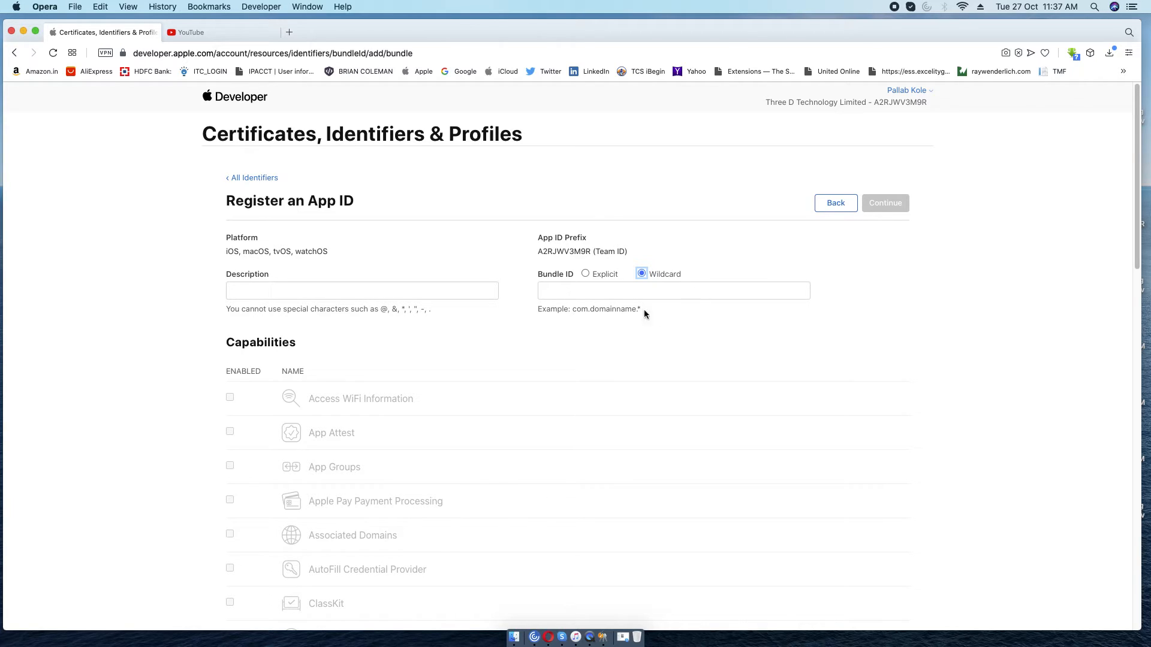
left_click(585, 273)
left_click(594, 292)
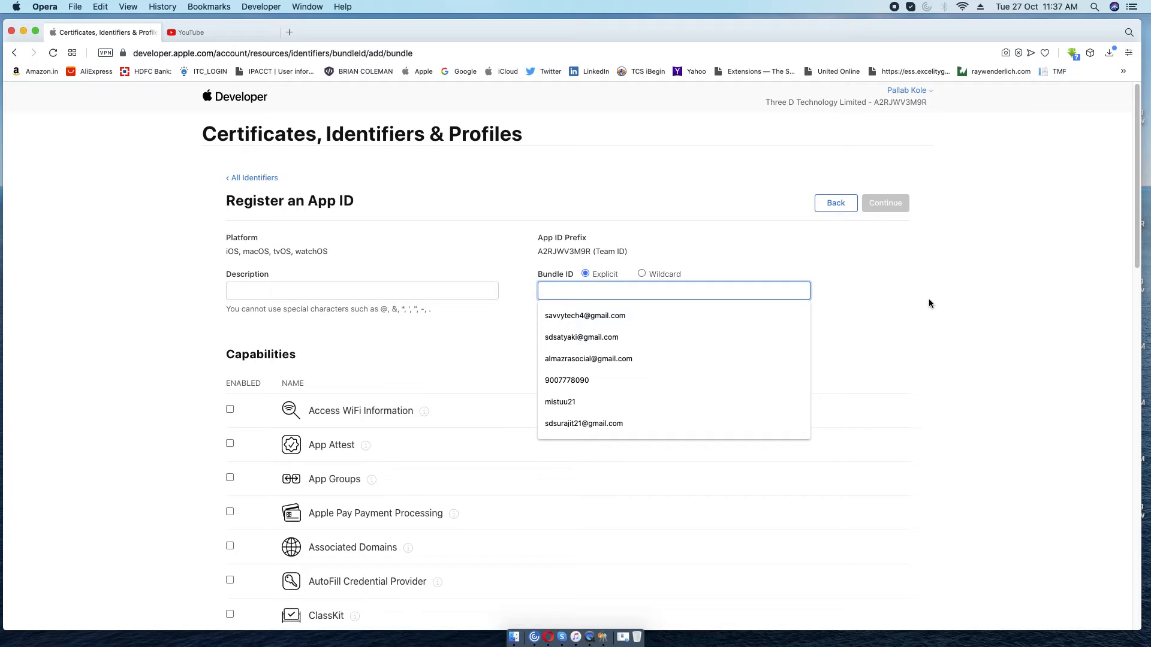
type("ng")
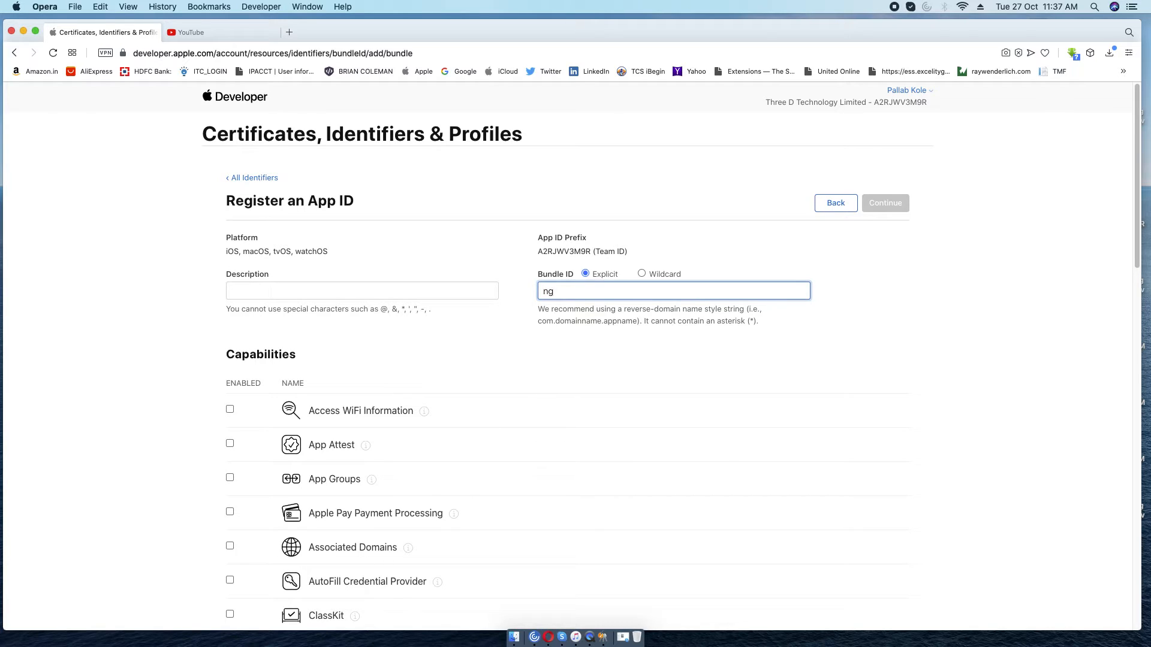
type(".Tracit.Tracit")
Copy the bundle ID into Description and edit it to 'ng Tracit'.
left_click_drag(605, 292, 520, 294)
key("super+c")
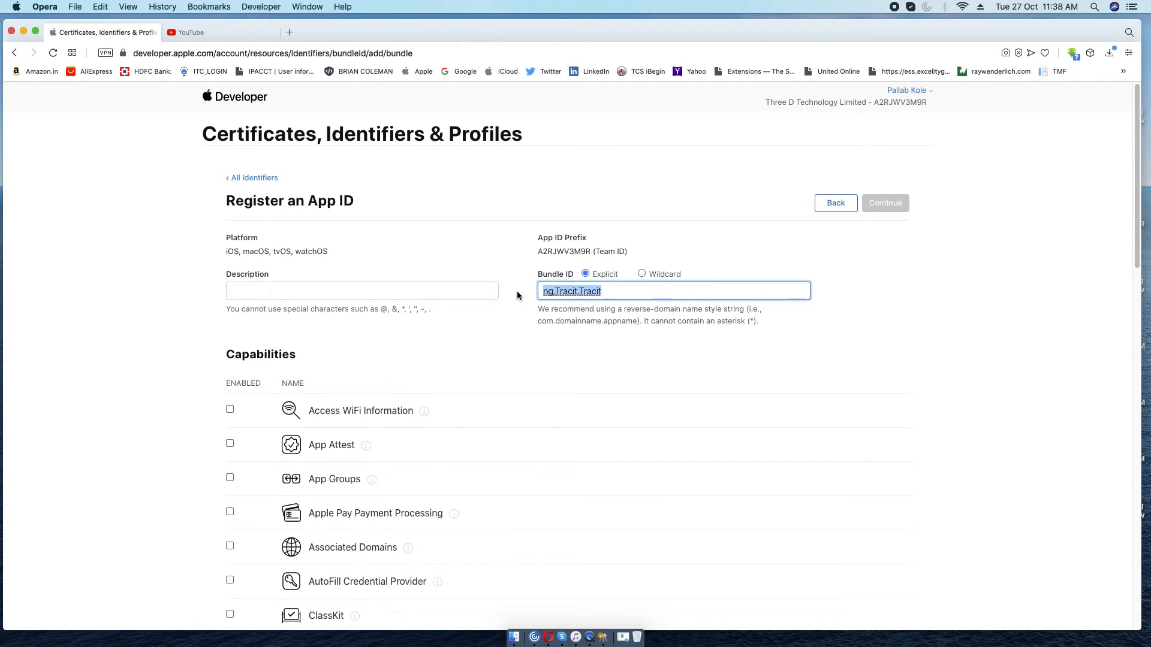
left_click(257, 295)
key("super+v")
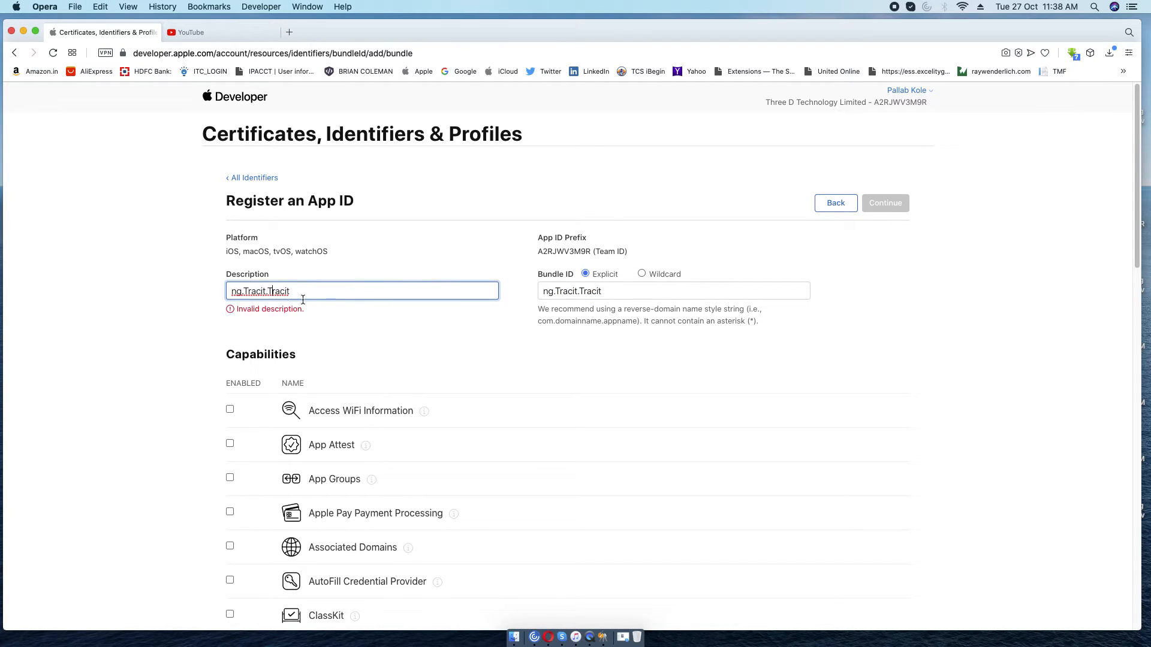
key("BackSpace")
key("BackSpace")
key("BackSpace")
key("BackSpace")
key("BackSpace")
key("BackSpace")
left_click_drag(244, 291, 248, 292)
key("Right")
key("BackSpace")
key("BackSpace")
type("T")
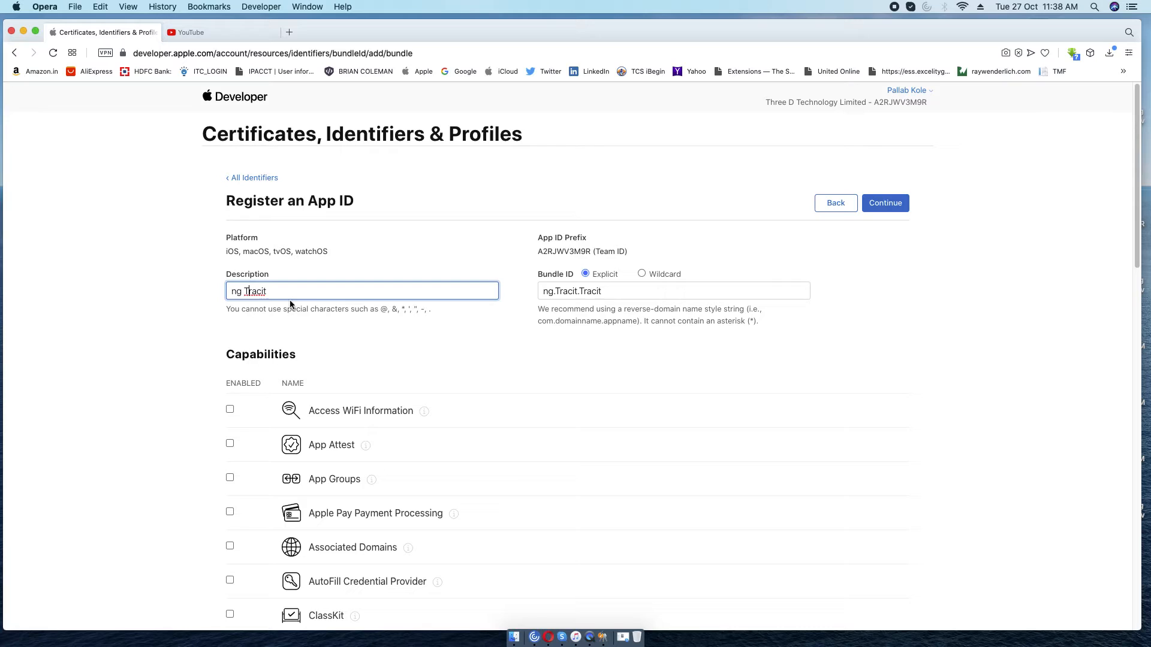
Review the ng.Tracit.Tracit App ID form and continue to the Confirm your App ID page.
scroll(530, 394, "down", 2)
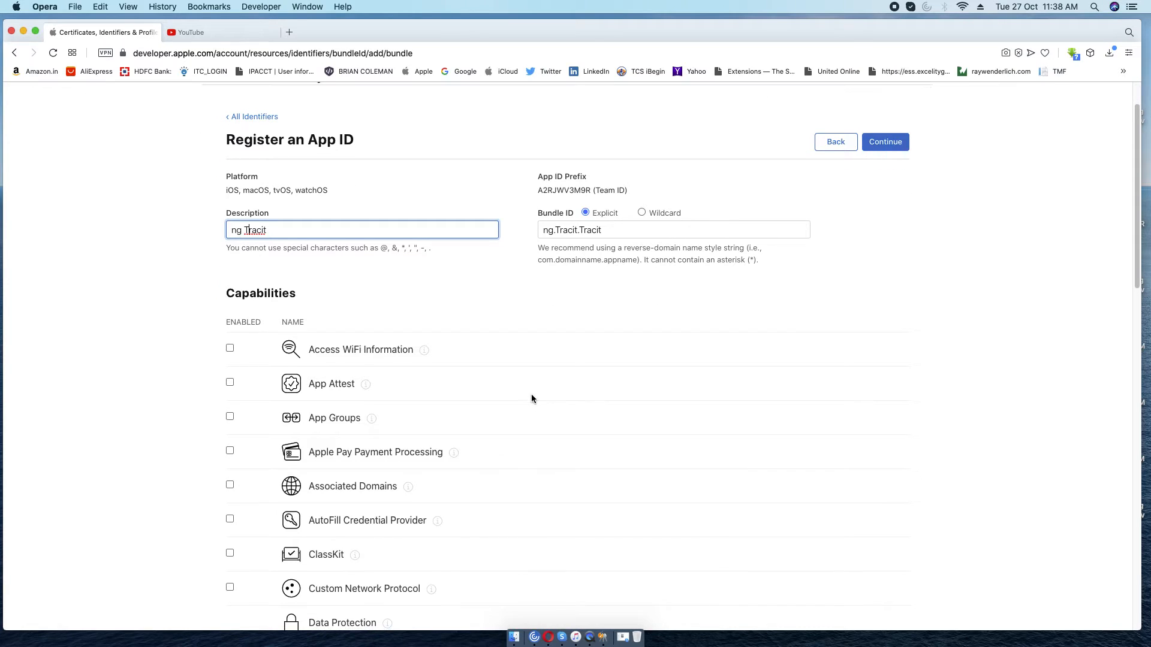
scroll(531, 397, "down", 2)
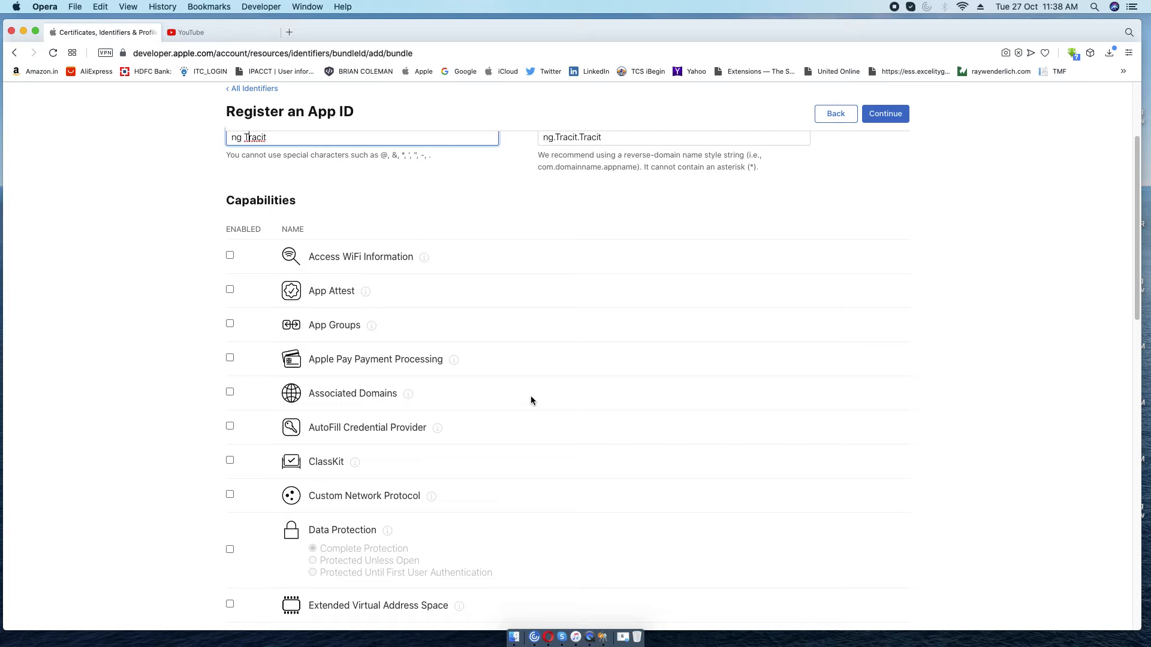
scroll(531, 400, "down", 3)
scroll(531, 400, "down", 12)
scroll(532, 402, "down", 5)
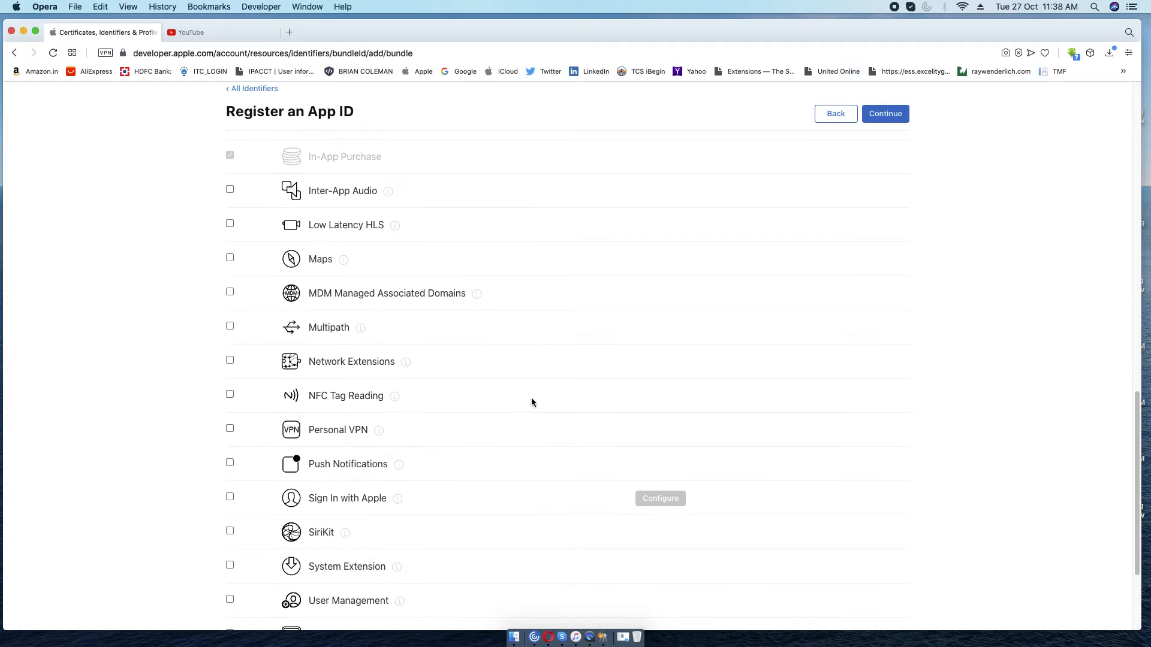
scroll(531, 397, "down", 4)
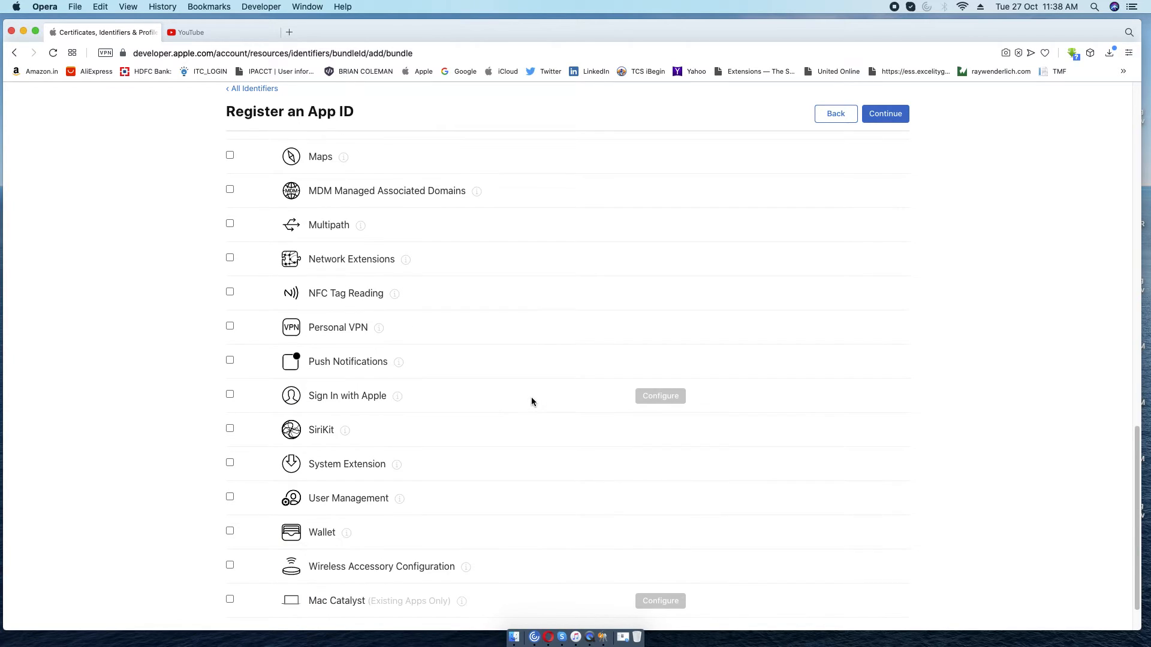
scroll(530, 398, "up", 20)
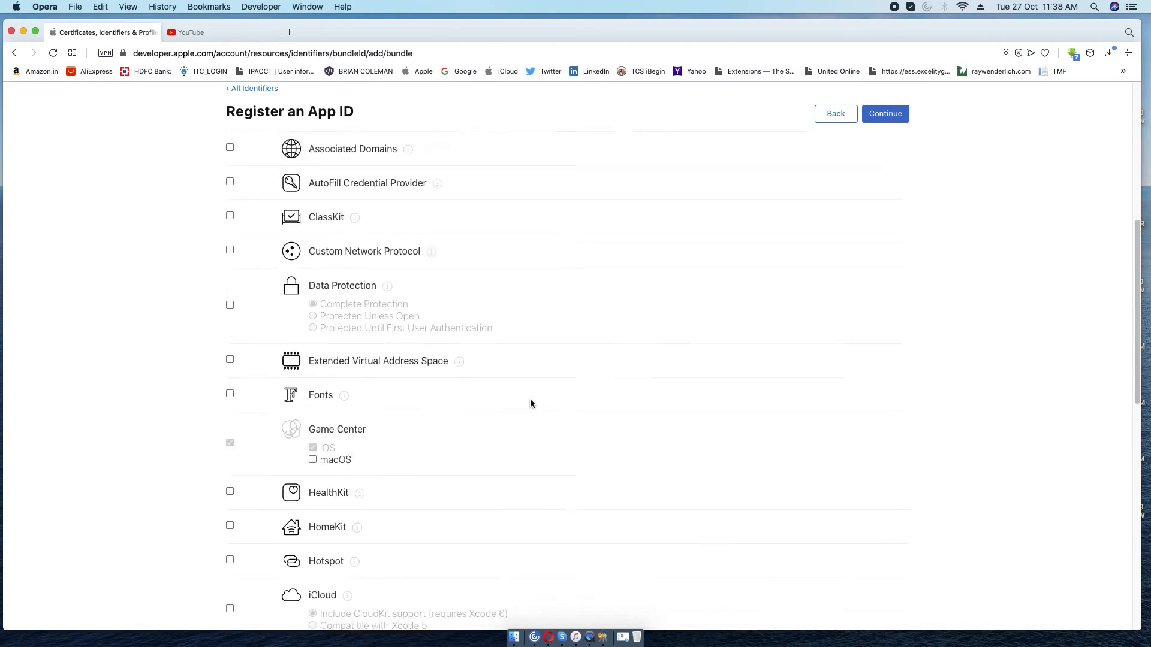
left_click(884, 204)
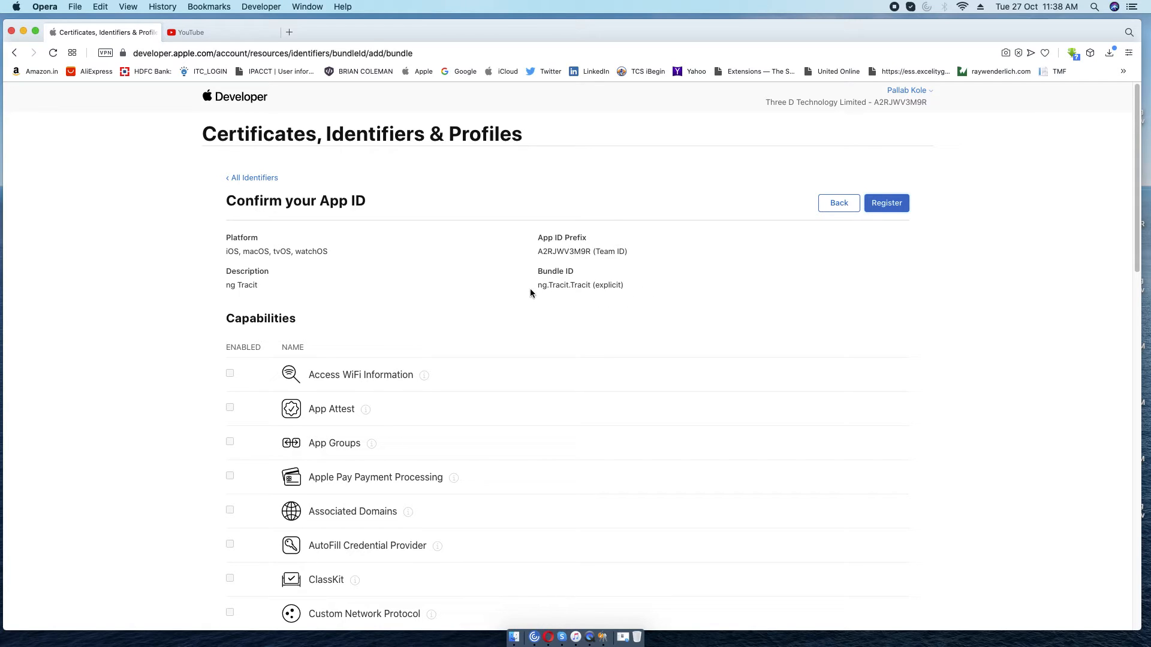
Check the listed capabilities and register the ng Tracit App ID (ng.Tracit.Tracit).
scroll(847, 301, "down", 15)
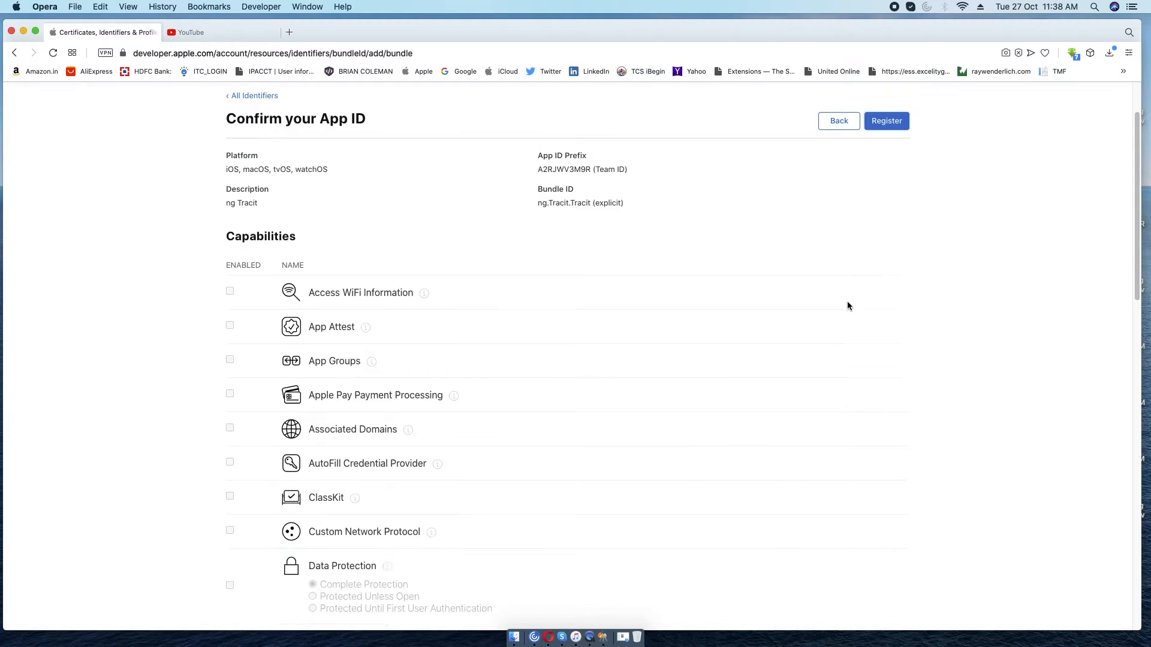
scroll(848, 302, "down", 5)
scroll(848, 302, "up", 20)
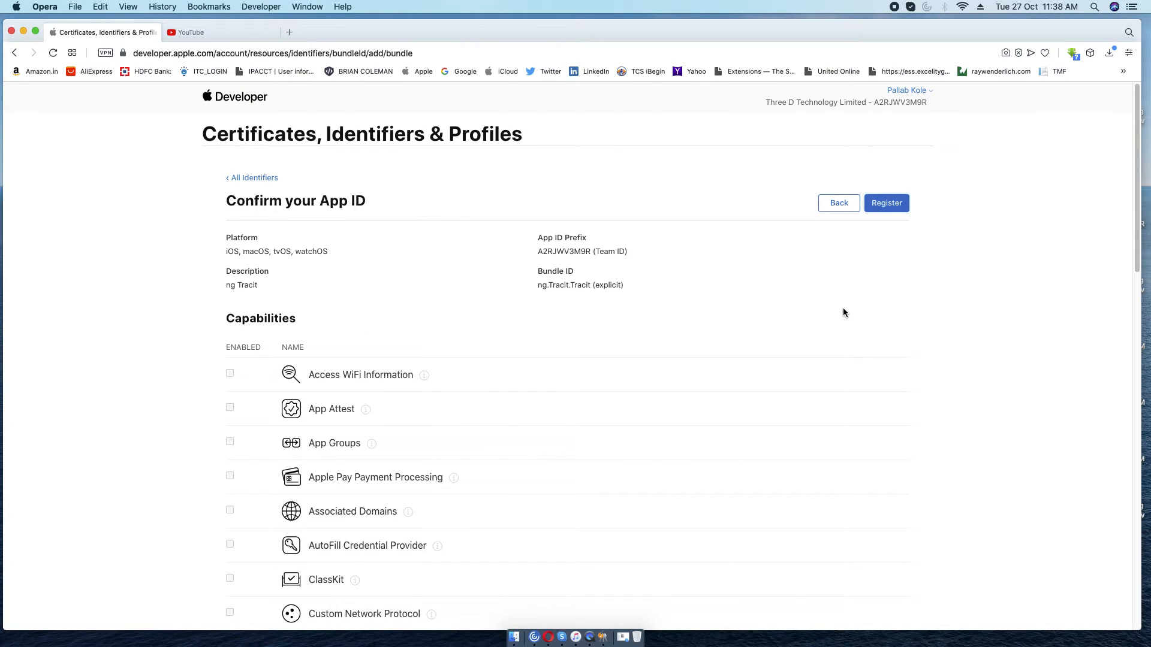
left_click(890, 210)
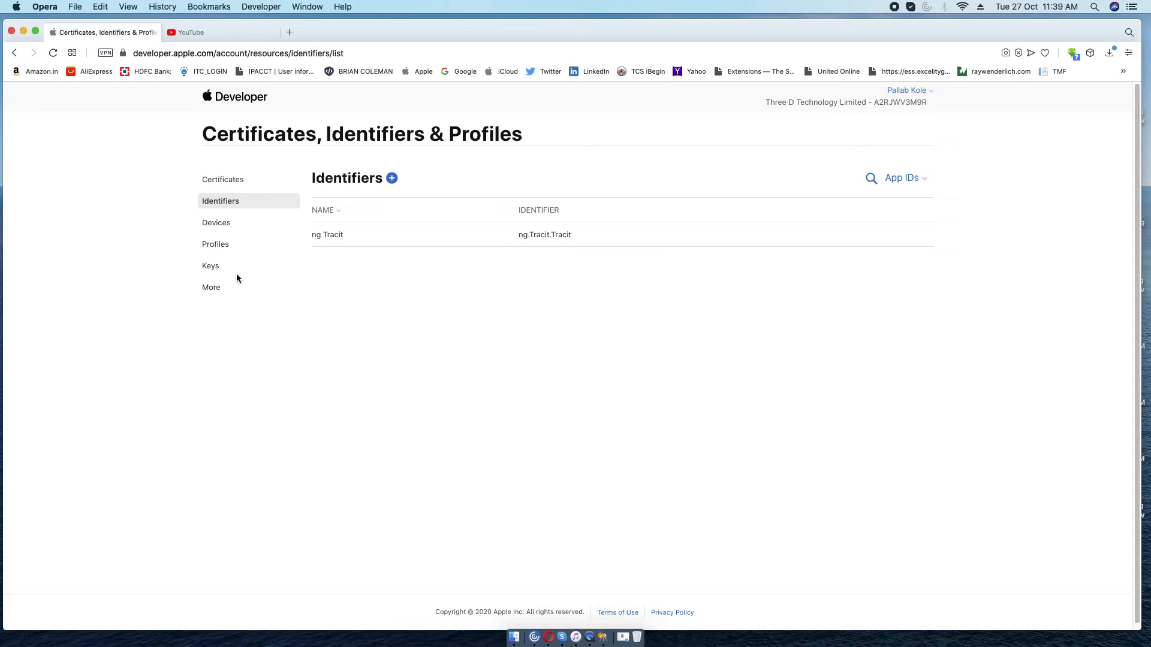
Go to Profiles and start generating a new provisioning profile.
left_click(219, 244)
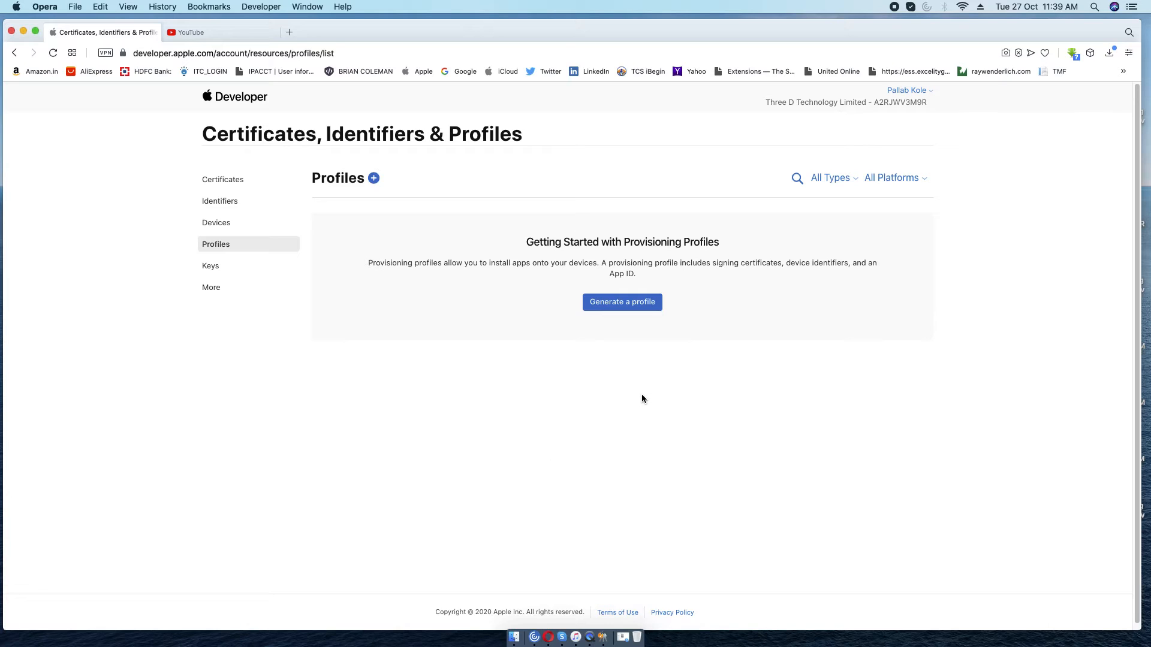
left_click(623, 305)
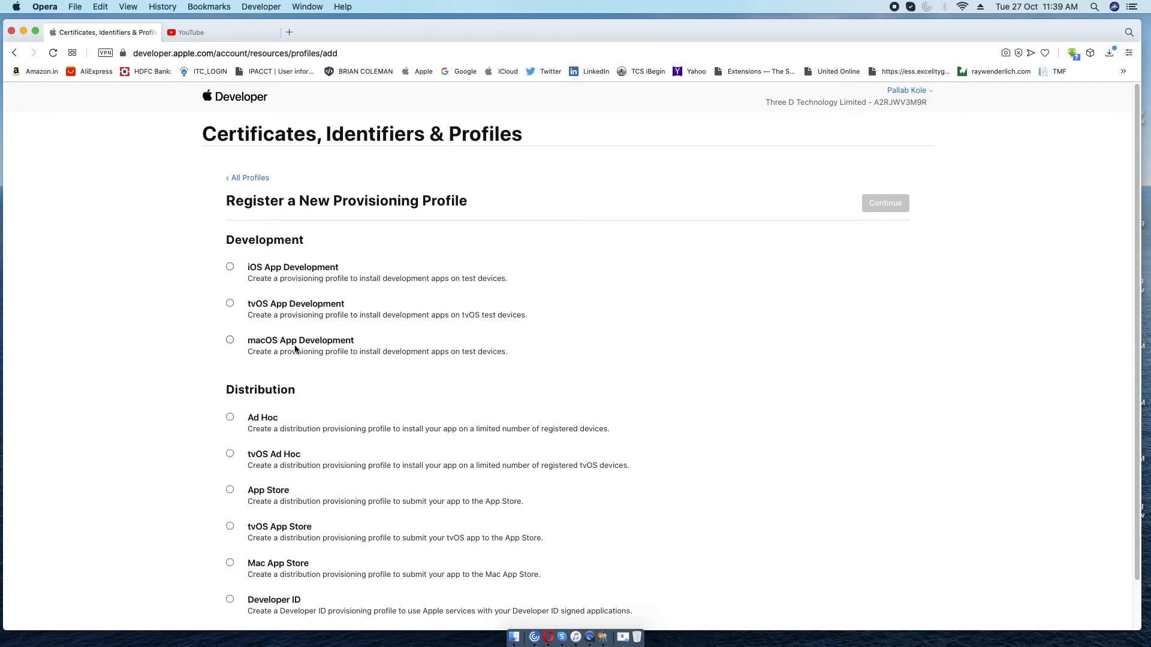
Pick iOS App Development as the profile type and continue to App ID selection.
scroll(412, 372, "down", 2)
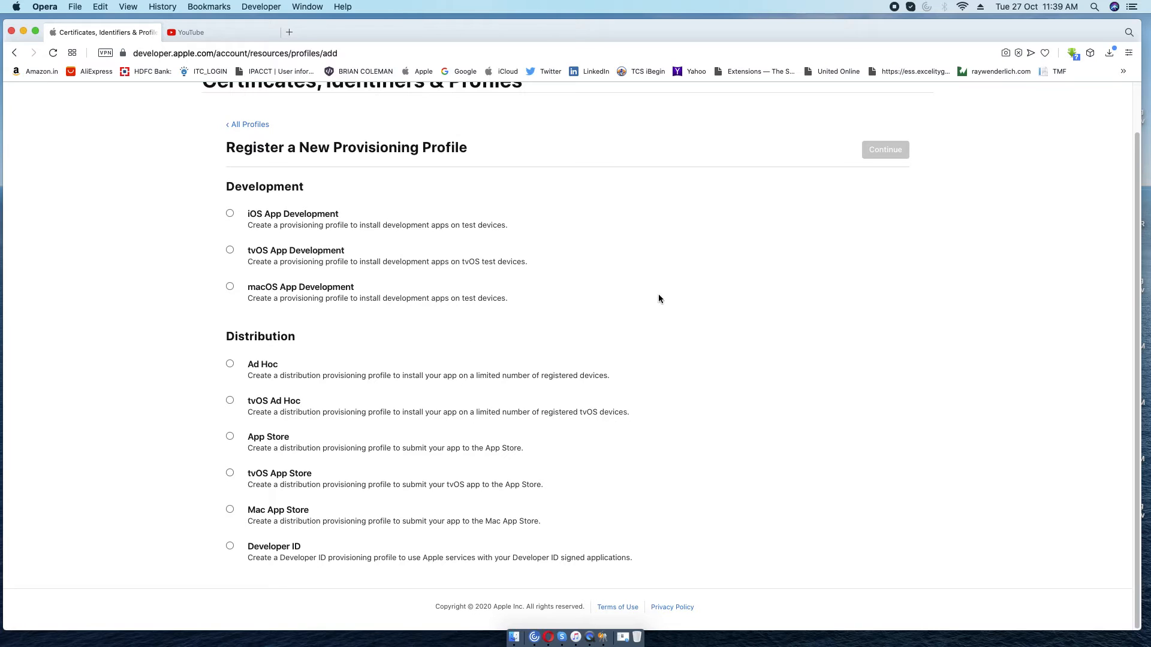
scroll(659, 297, "up", 2)
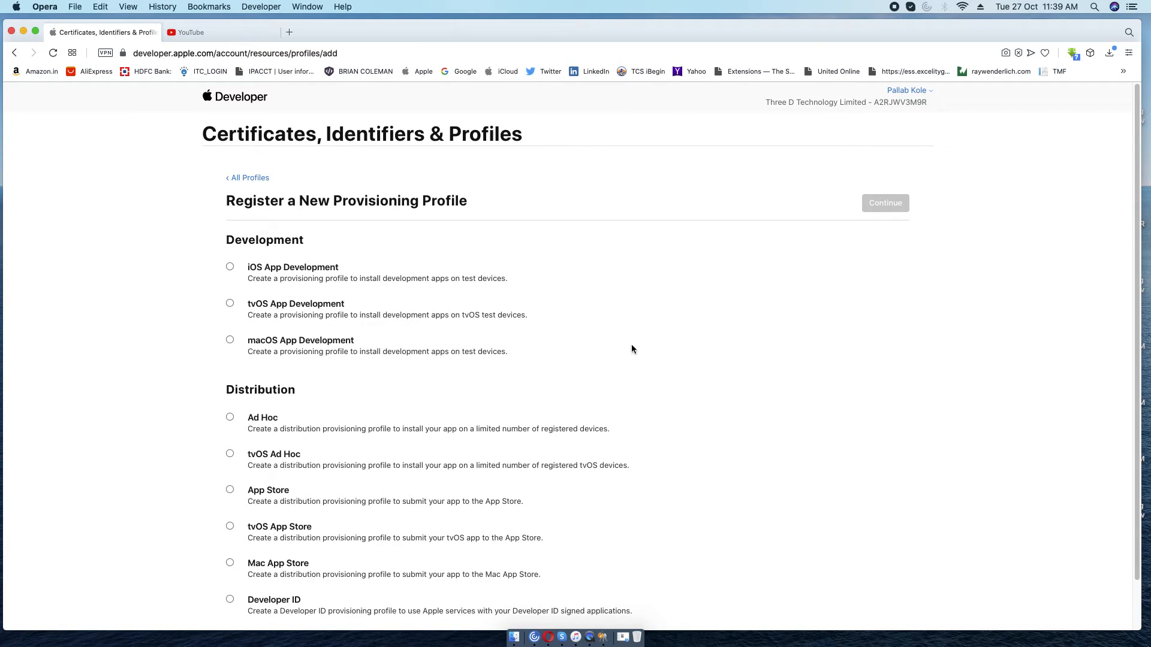
scroll(631, 345, "down", 2)
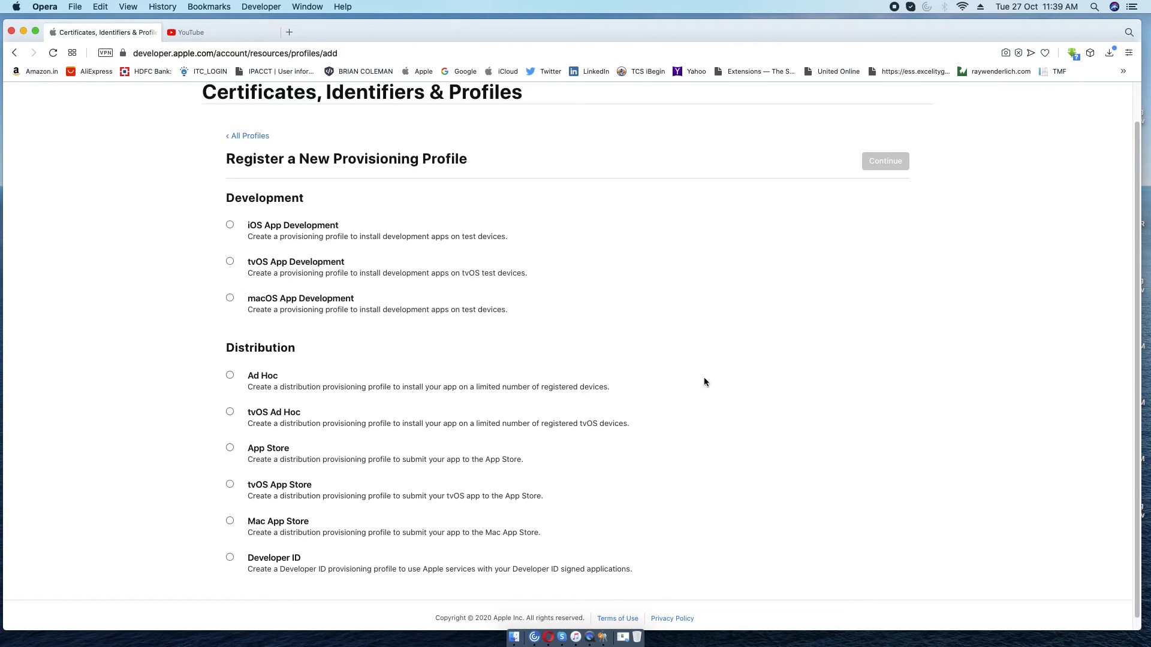
scroll(739, 377, "up", 2)
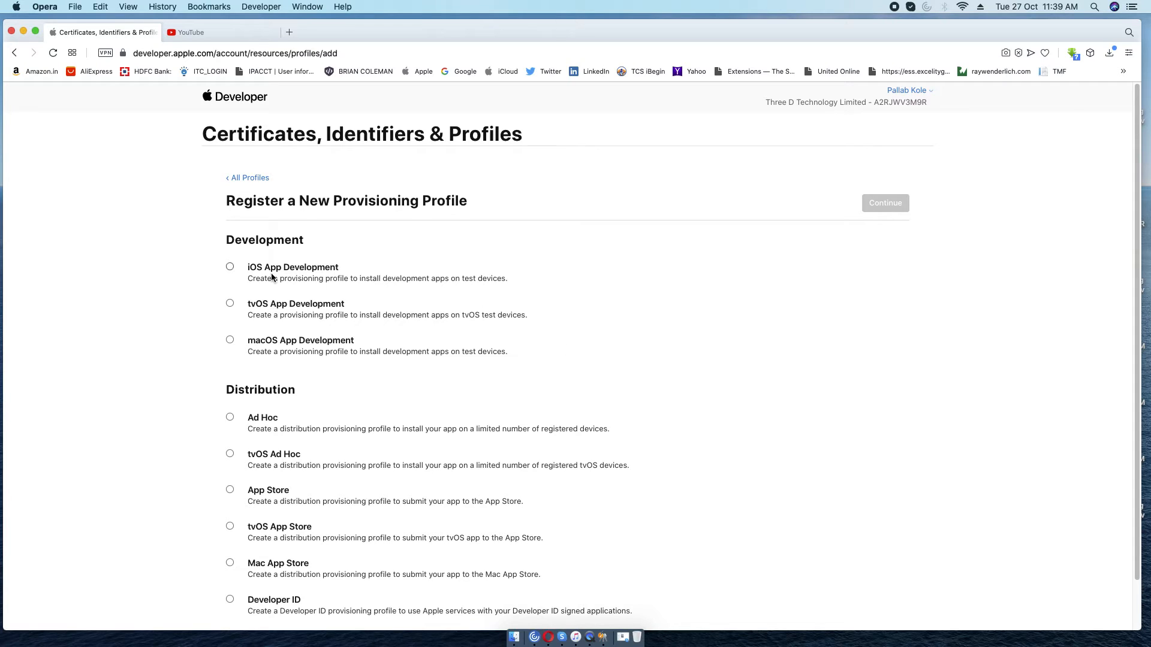
left_click(231, 267)
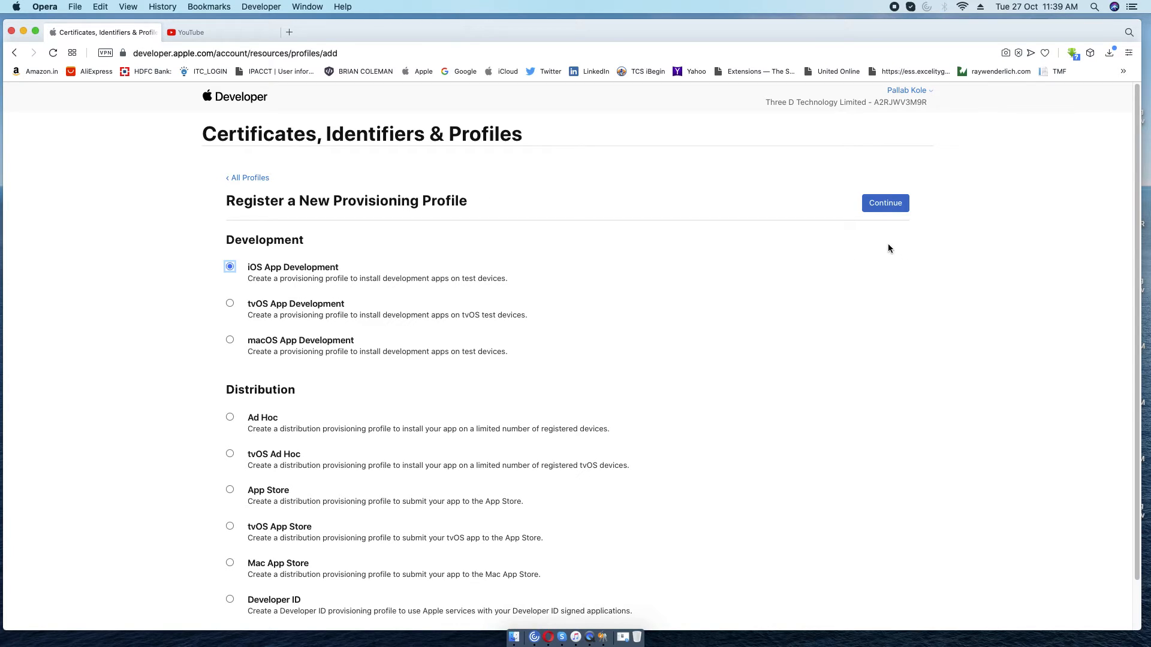
left_click(890, 205)
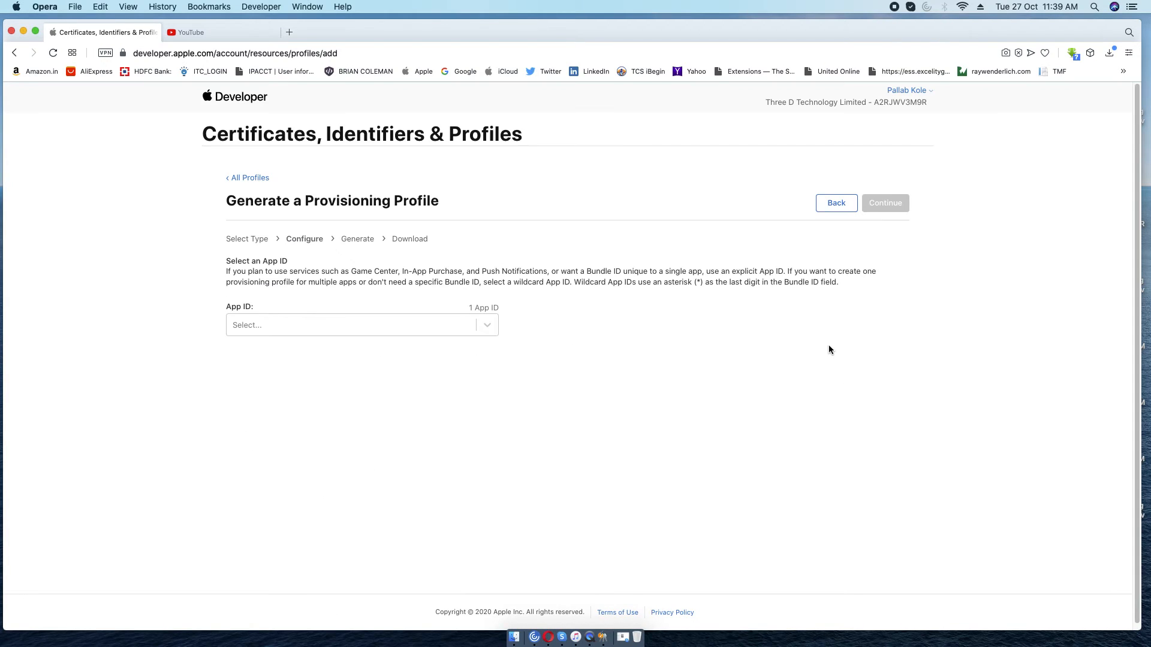
Attach the ng Tracit App ID and all development certificates to the profile.
left_click(487, 327)
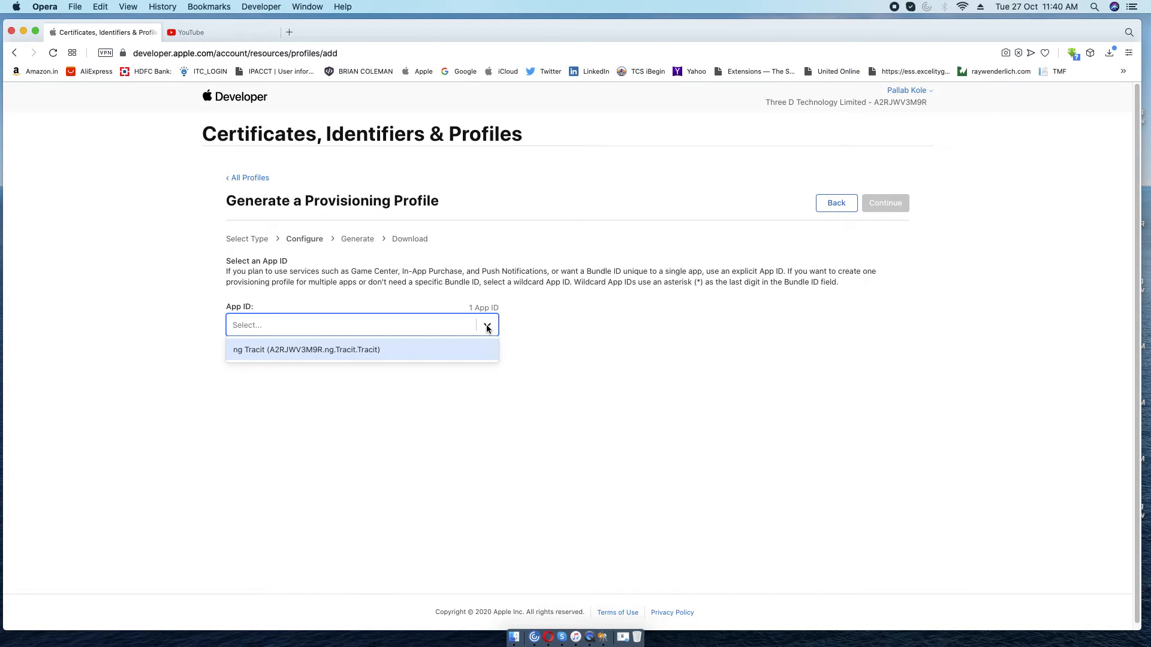
left_click(301, 350)
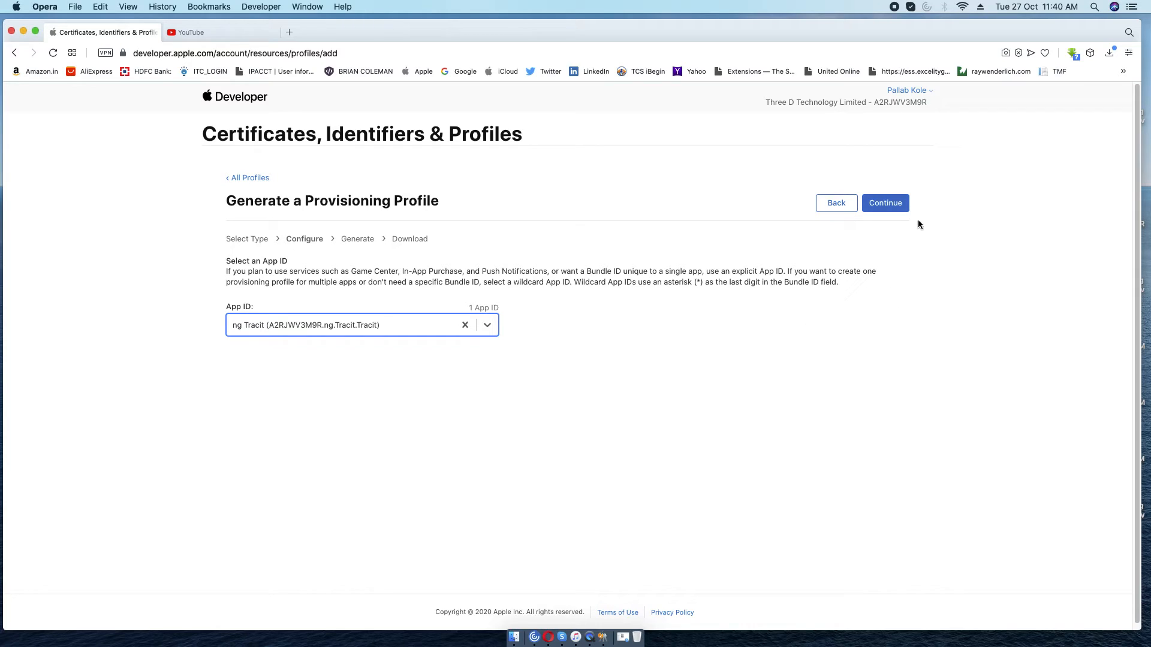
left_click(885, 204)
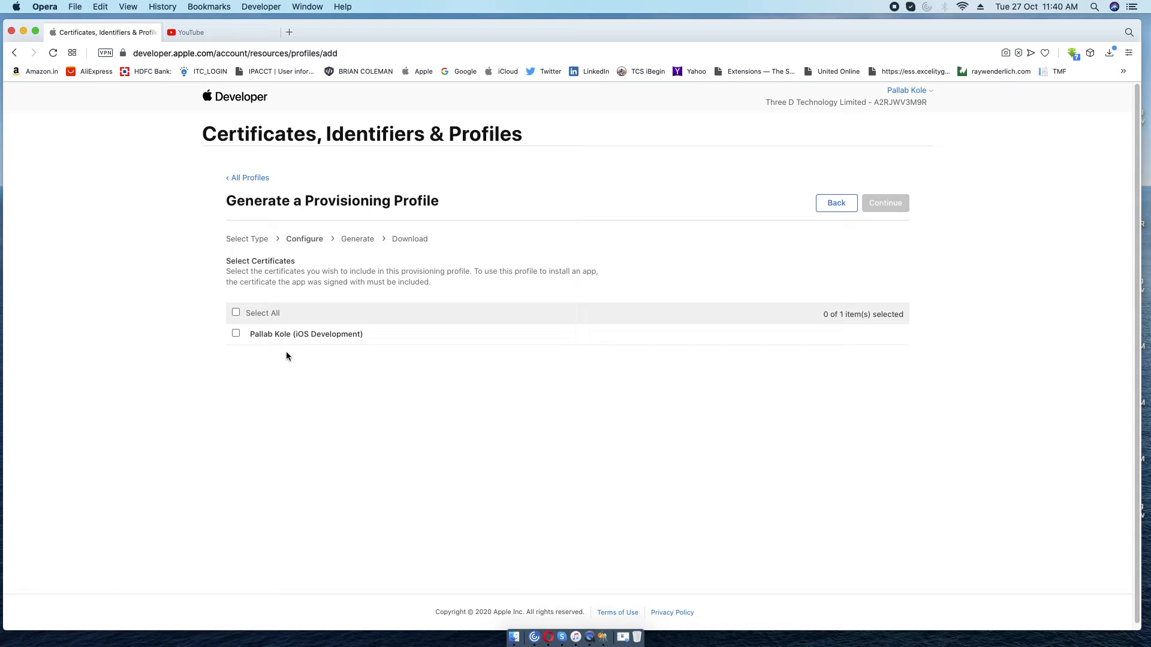
left_click(235, 313)
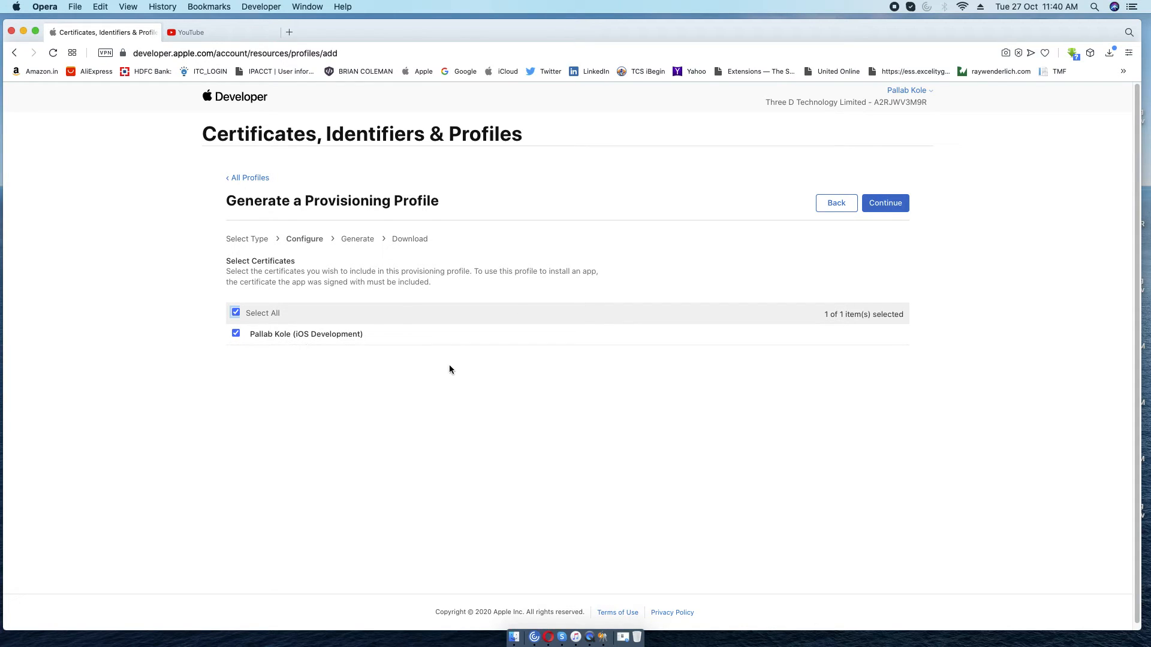
left_click(899, 206)
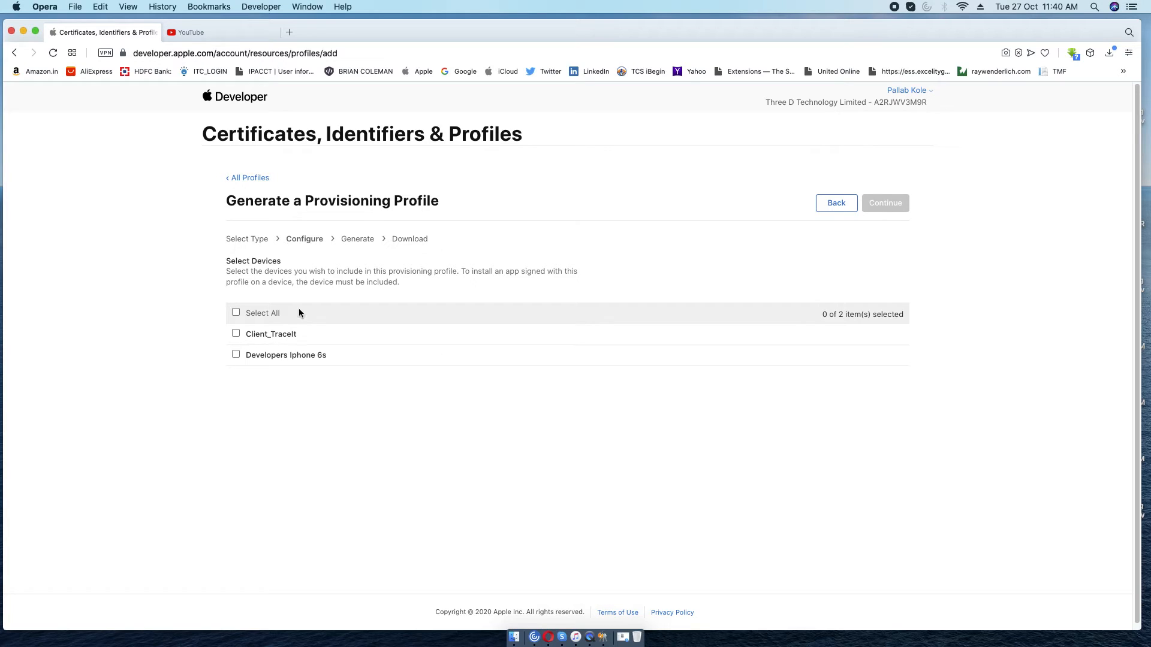
Include both Client_TraceIt and Developers Iphone 6s, then continue to Review, Name and Generate.
left_click(235, 312)
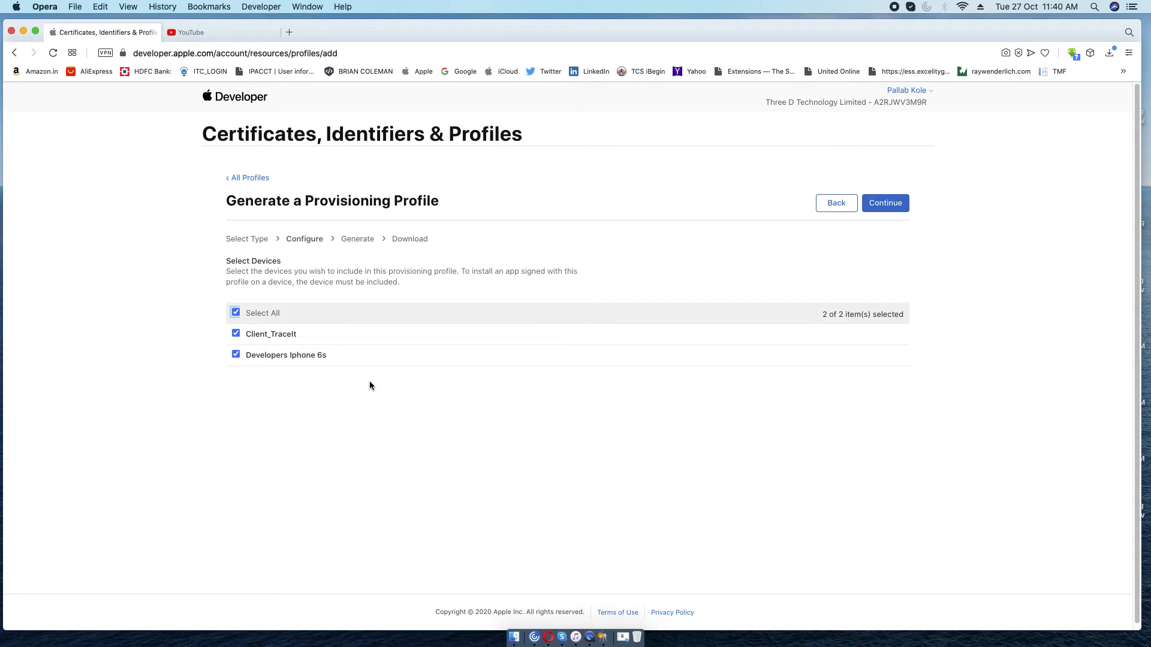
left_click(236, 334)
left_click(237, 334)
left_click(887, 204)
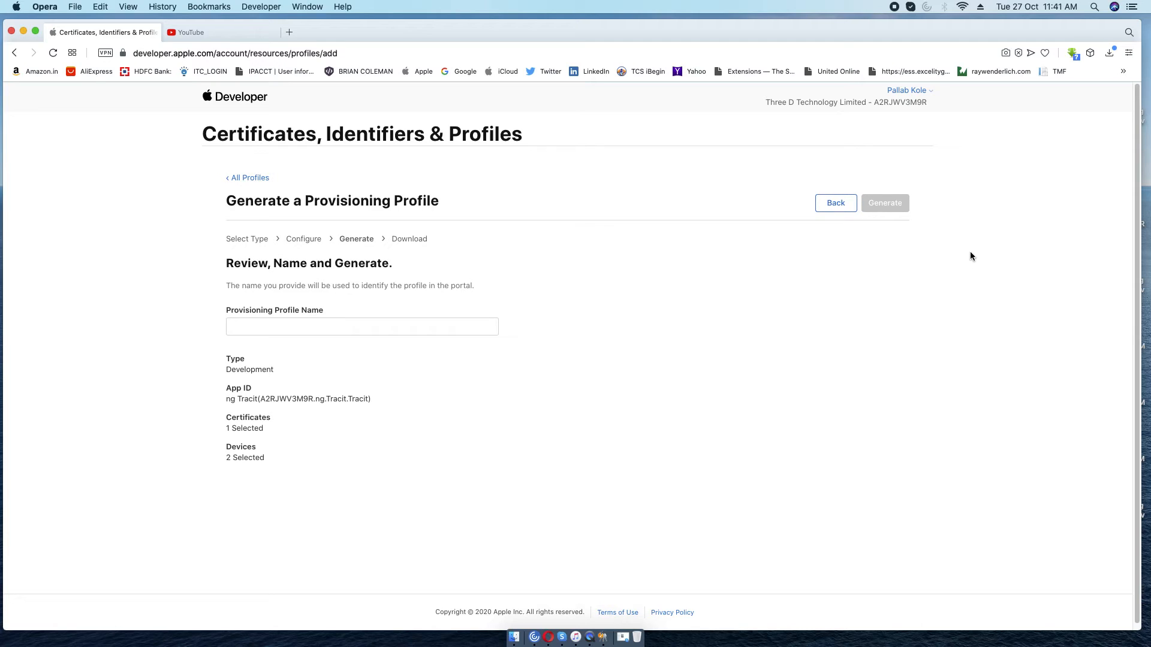
Enter TracitDevelopmentProfile as the provisioning profile name.
left_click(388, 325)
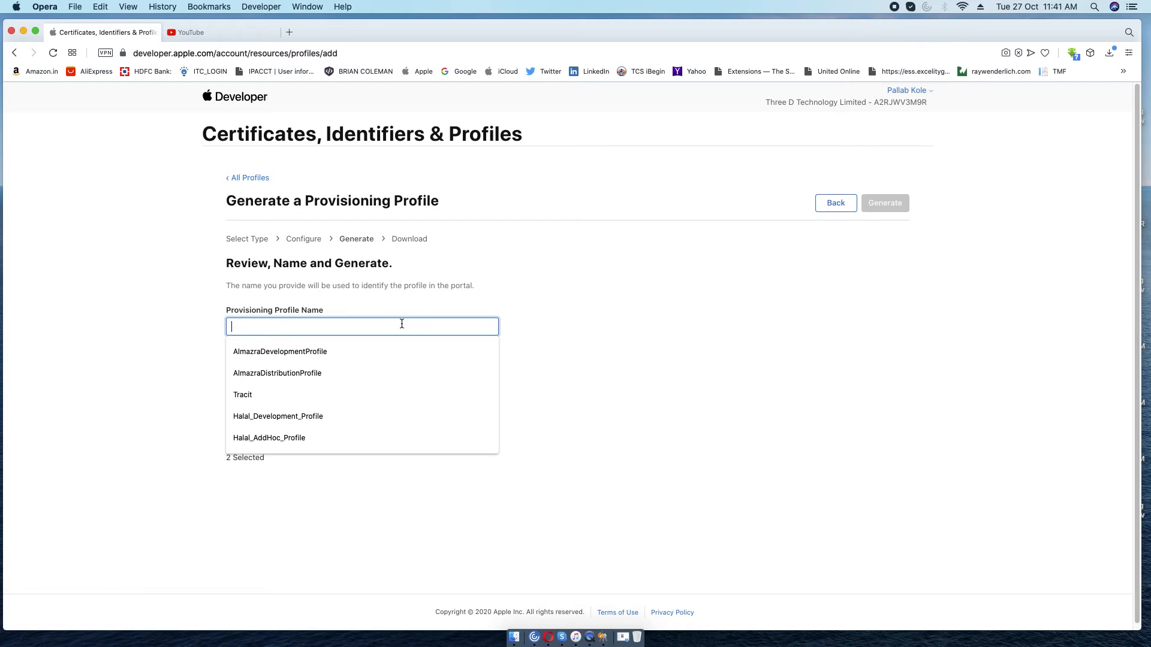
type("Trac")
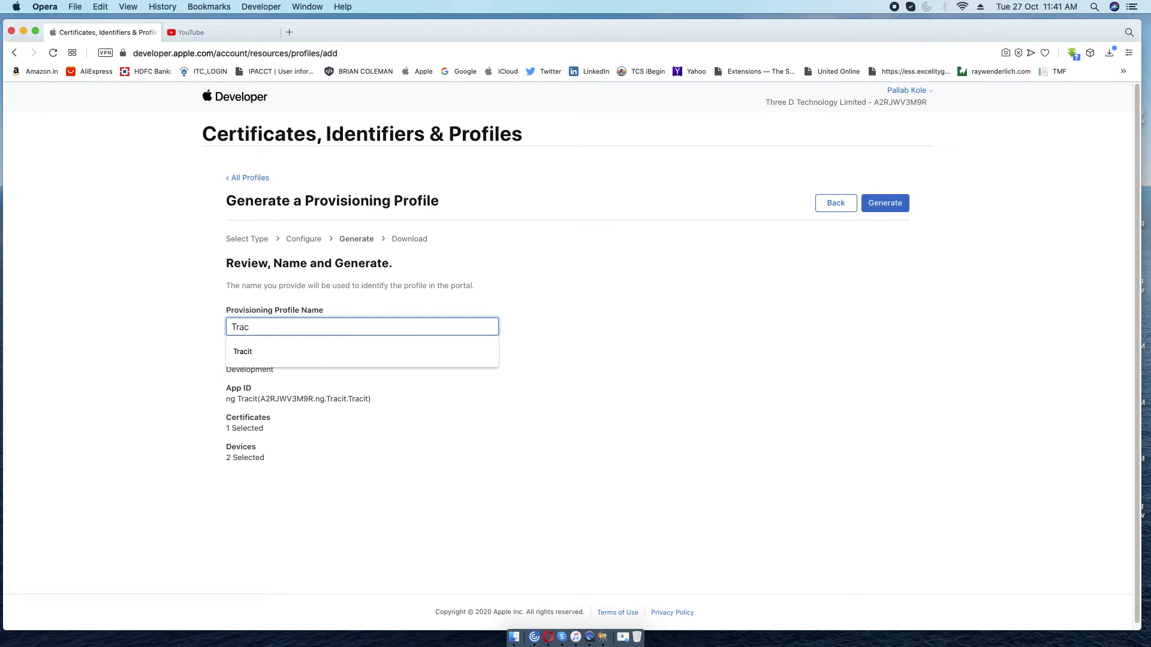
type("itDevelo")
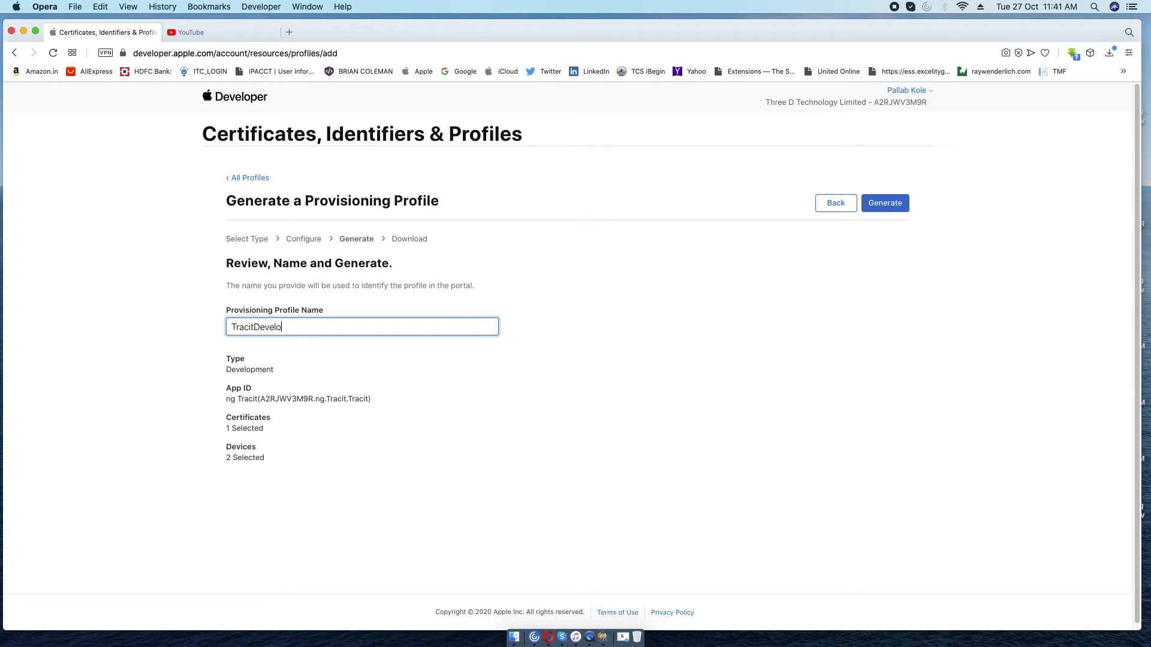
type("p")
type("mentP")
type("file")
Generate the iOS Development profile and download TracitDevelopmentProfile.mobileprovision.
left_click(883, 205)
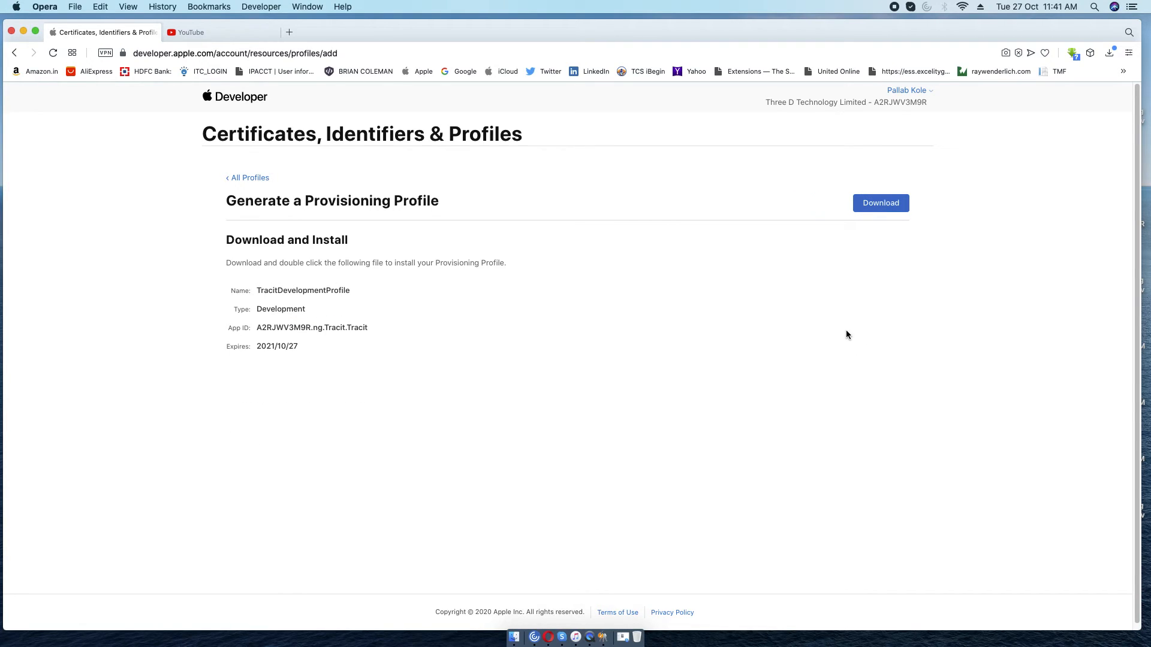
left_click(888, 204)
From the Profiles list, start a new provisioning profile of type Ad Hoc.
left_click(248, 178)
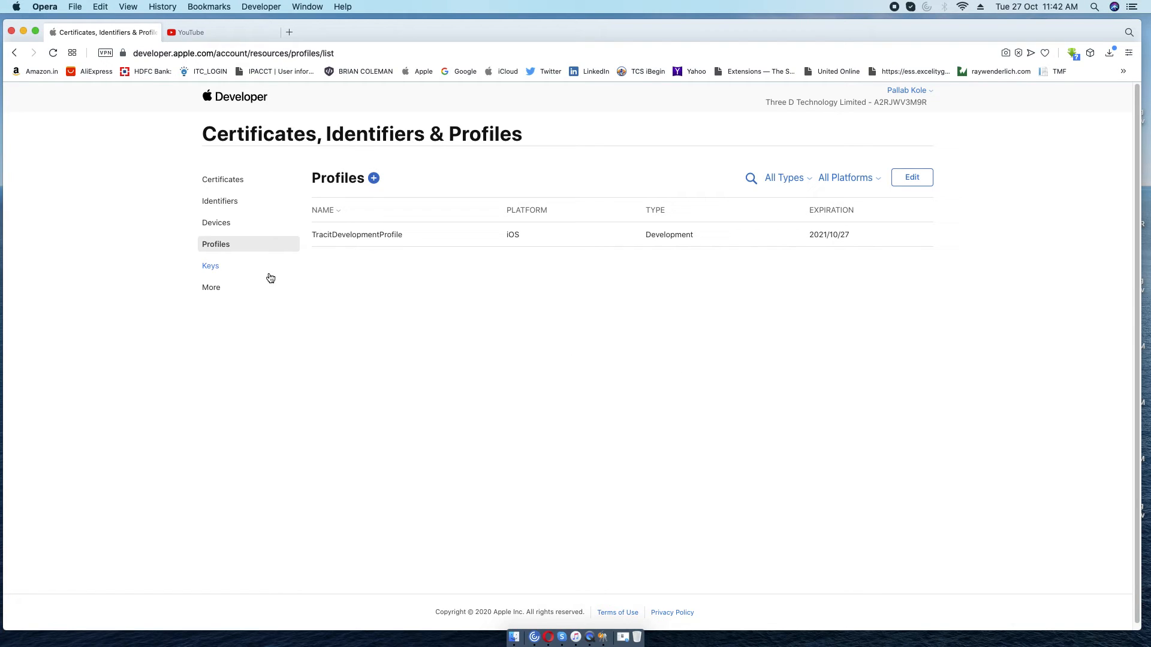
left_click(374, 178)
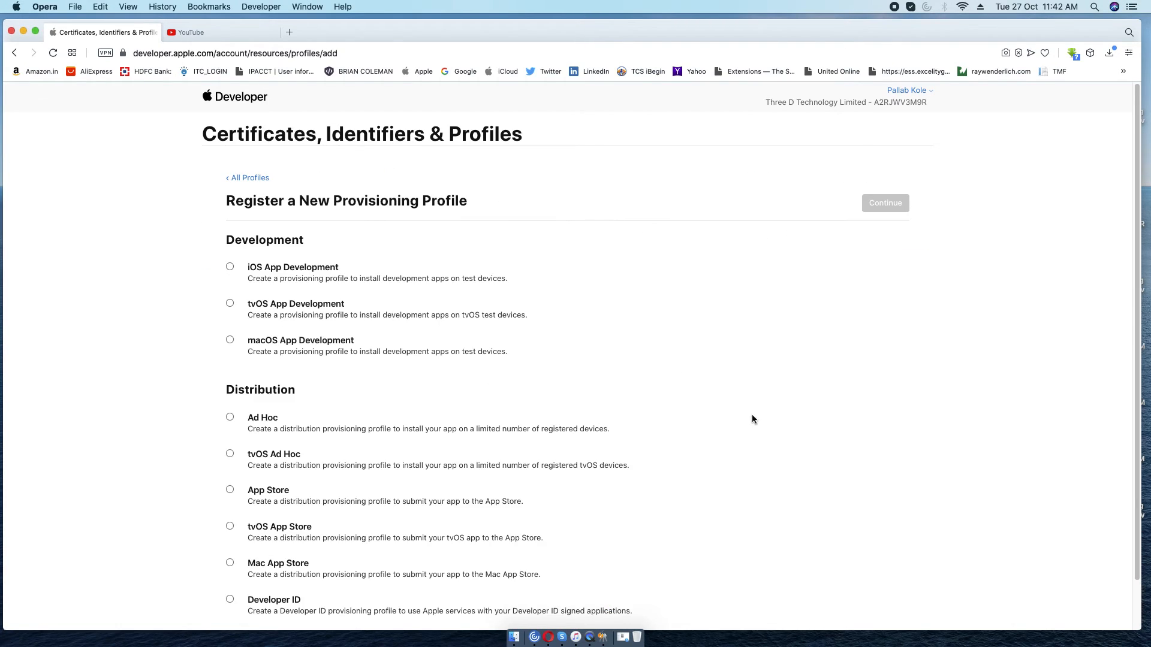
scroll(804, 420, "down", 2)
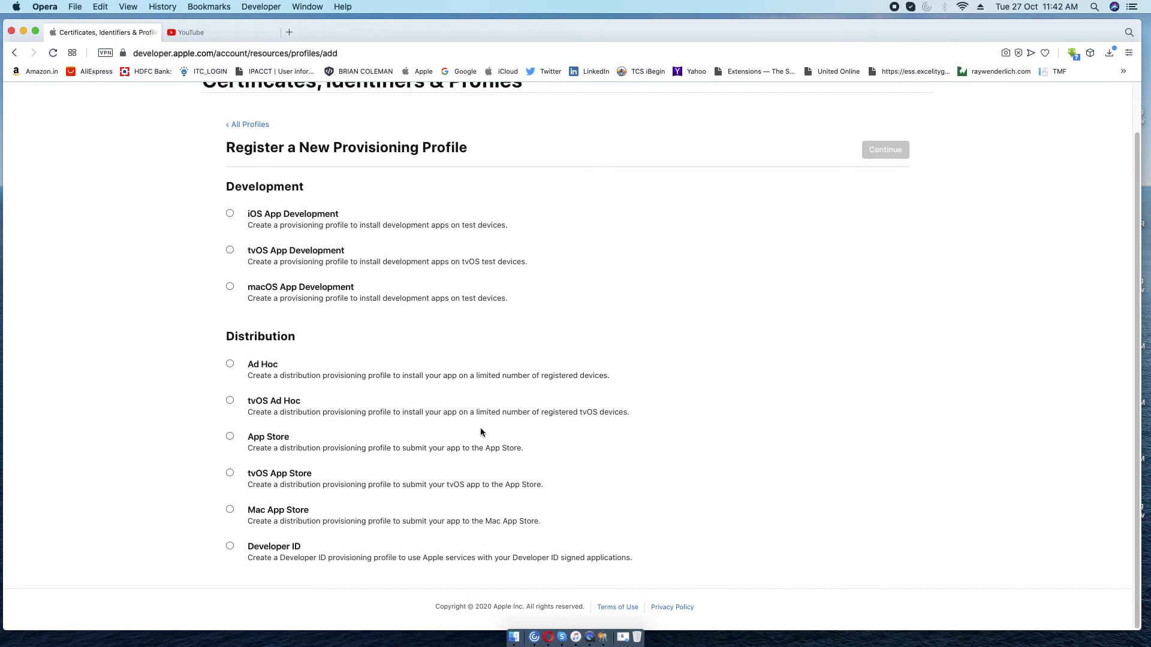
left_click(229, 363)
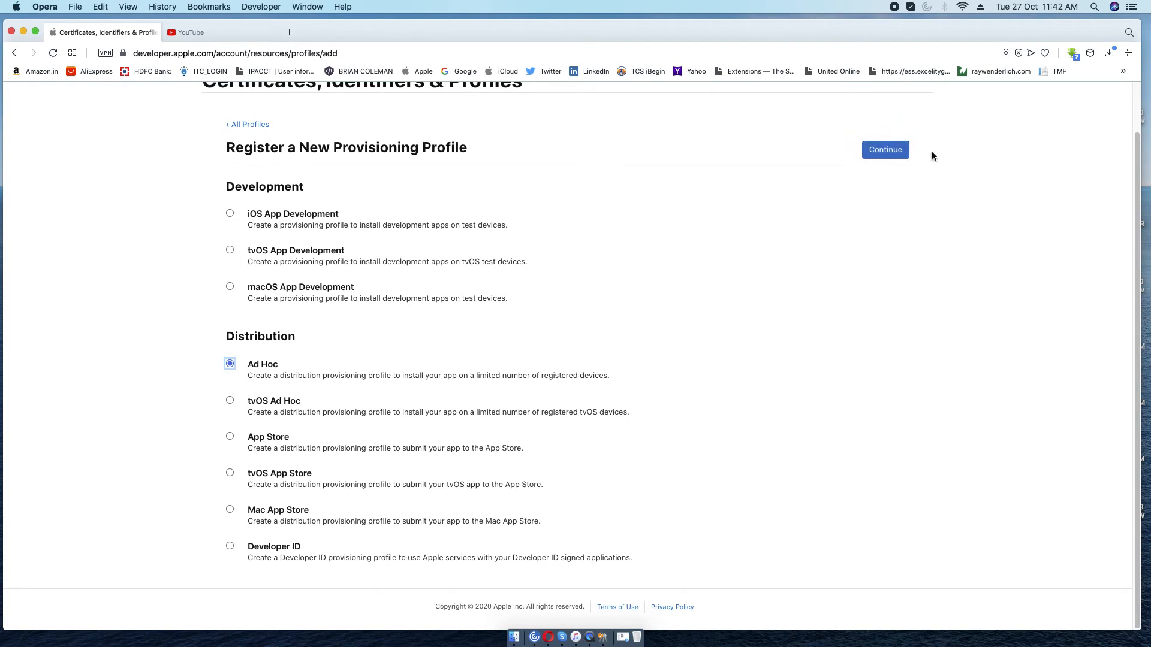
left_click(885, 151)
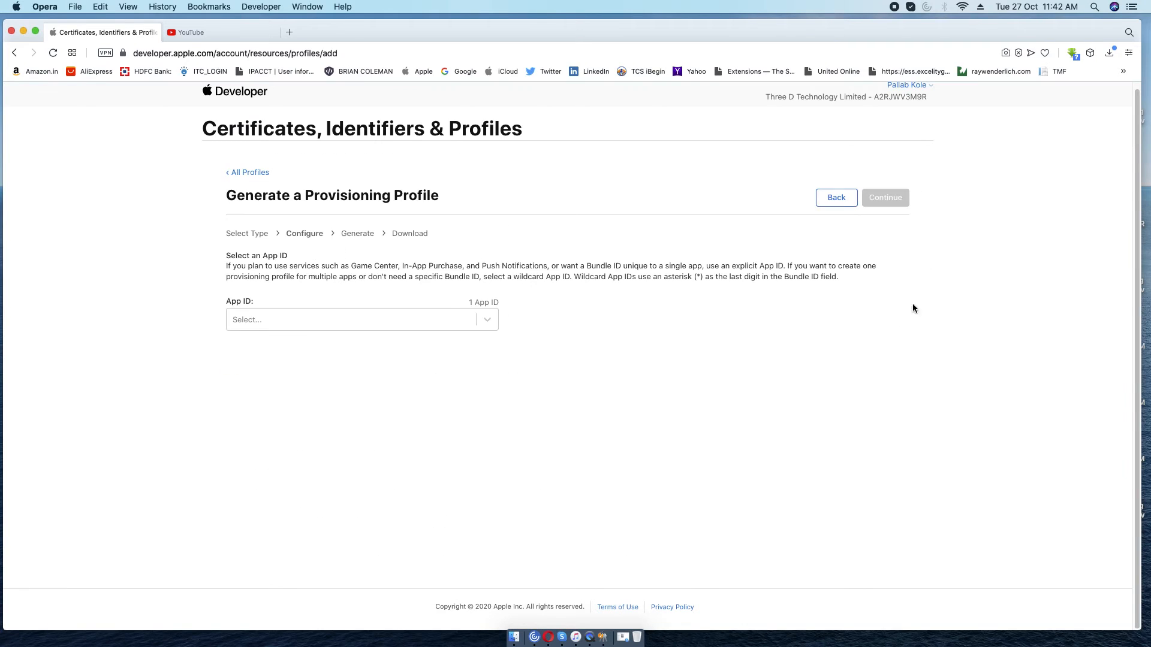
Select the ng Tracit App ID, the iOS Distribution certificate and all registered devices.
left_click(486, 320)
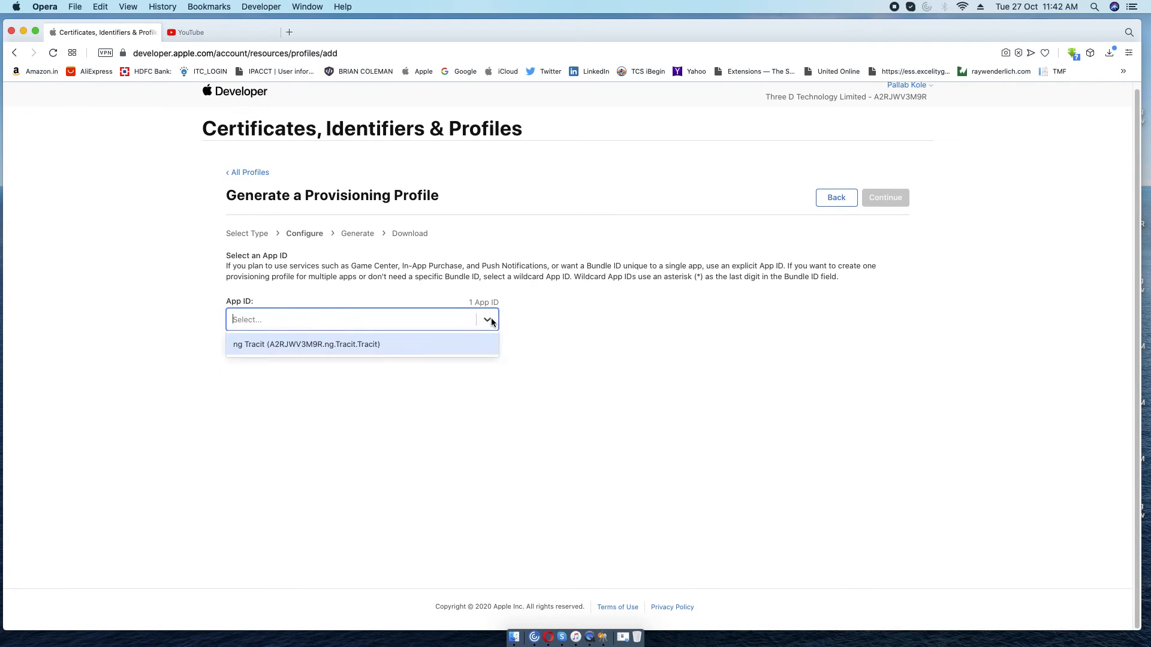
left_click(326, 345)
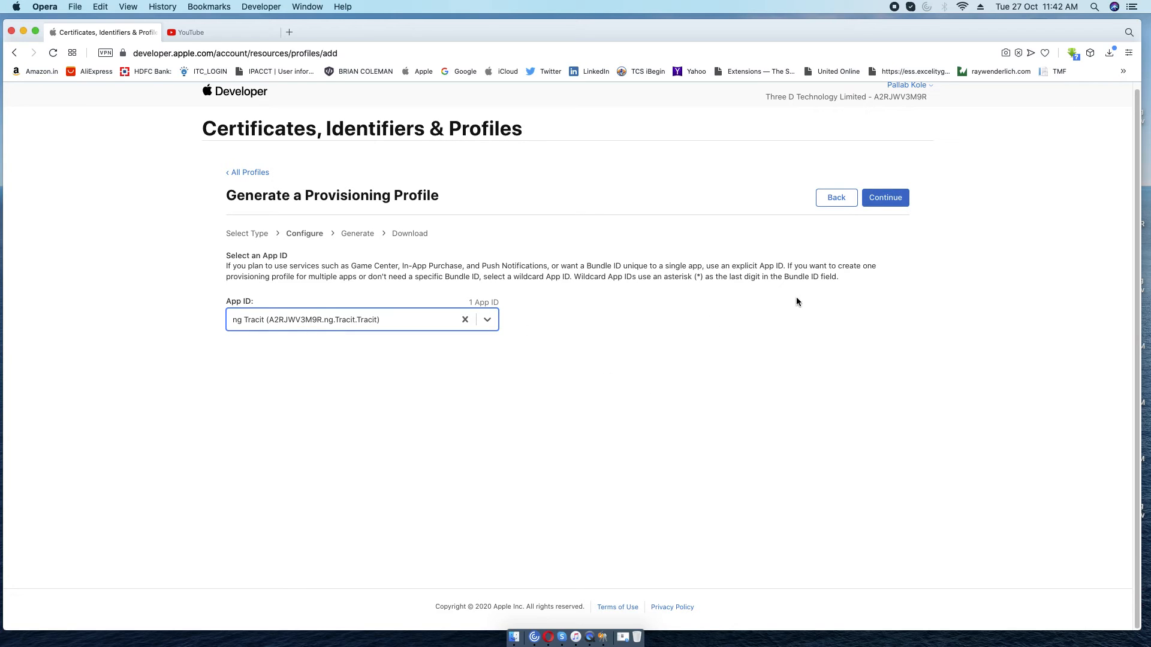
left_click(881, 199)
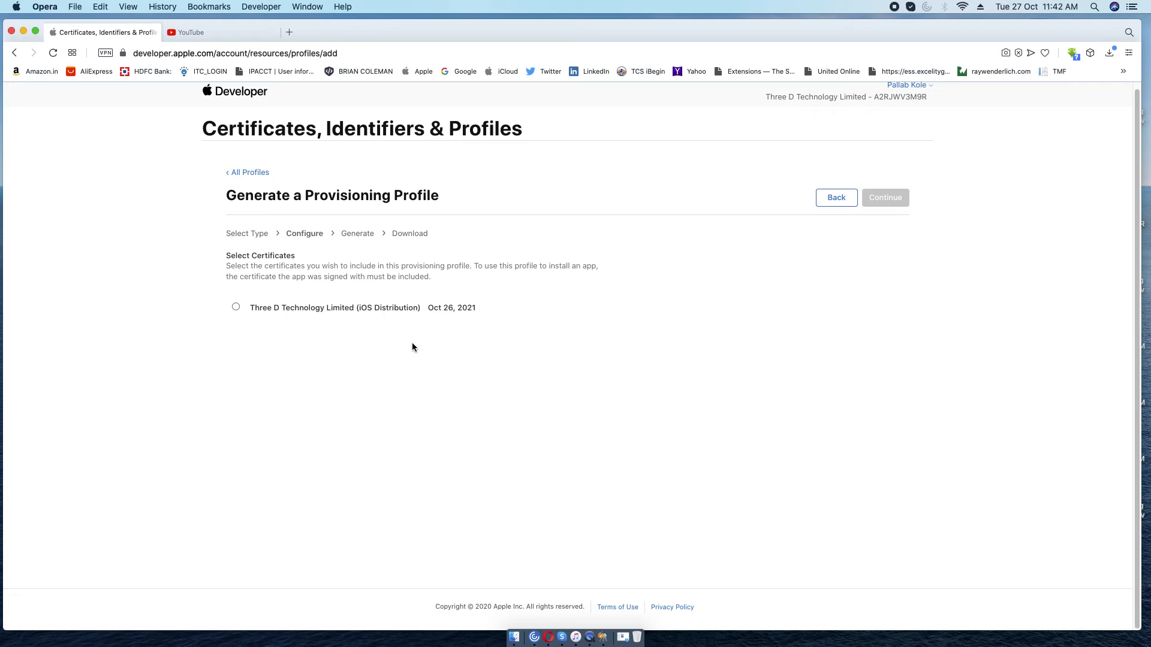
left_click(236, 307)
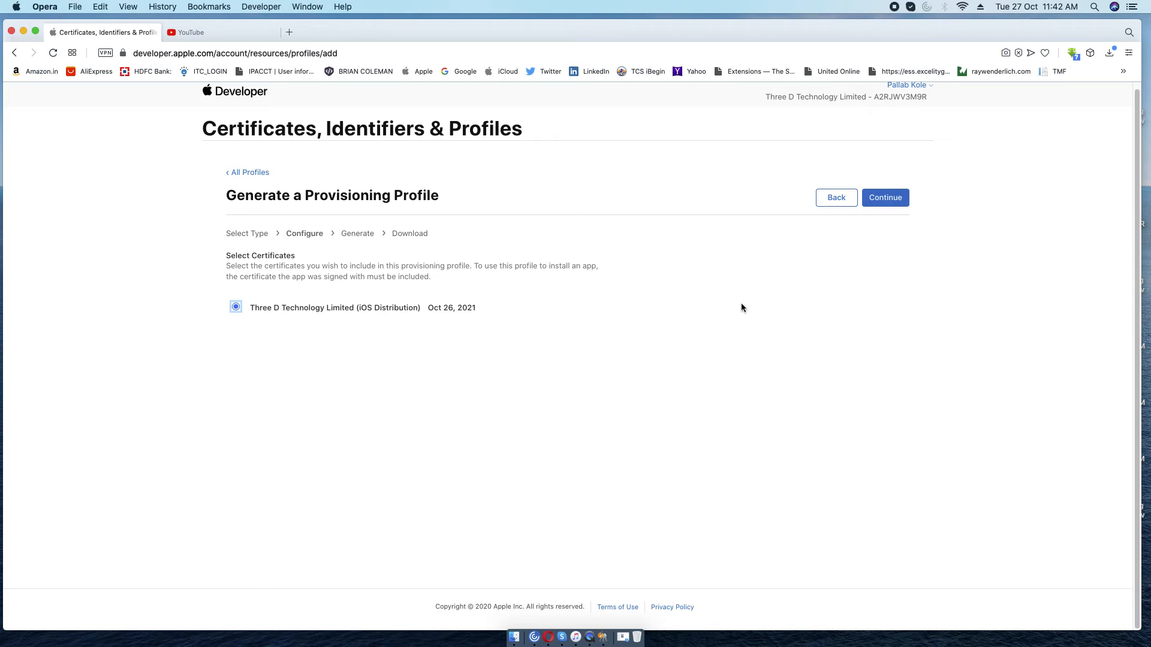
left_click(889, 203)
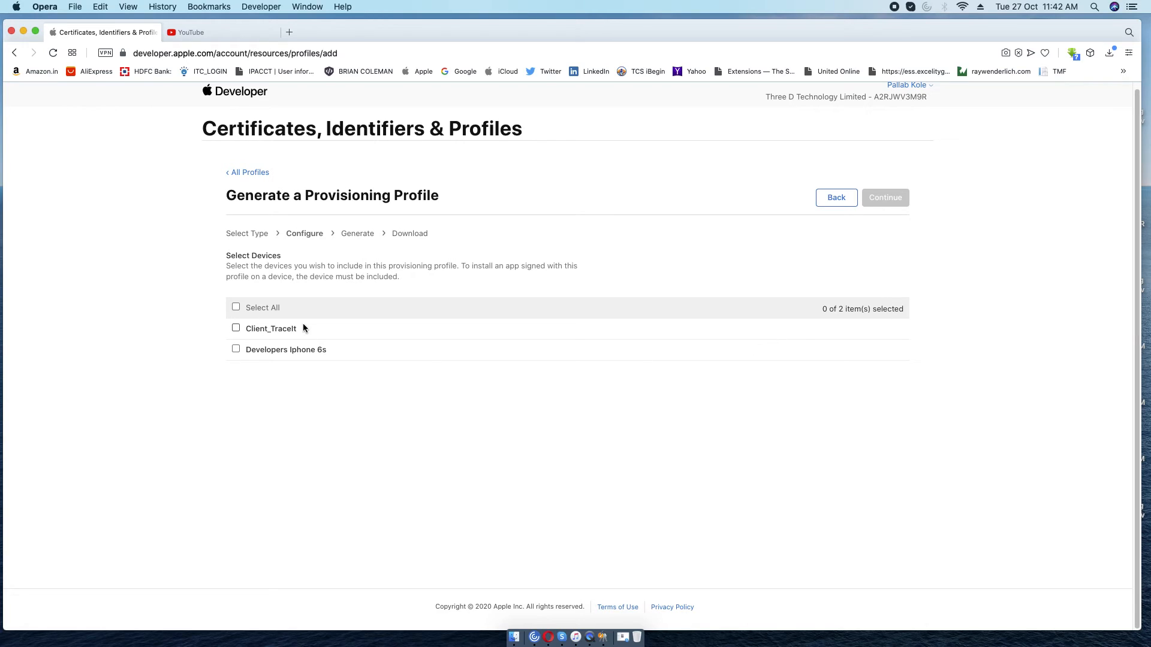
left_click(236, 308)
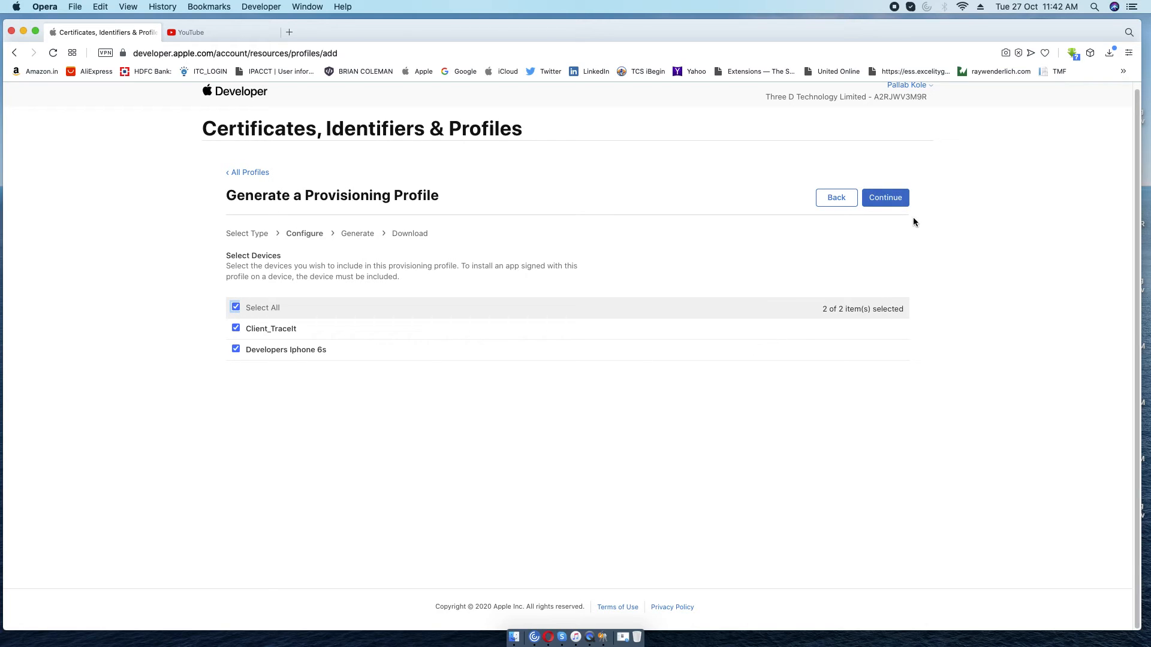
Name the Ad Hoc profile TracitAddHocProfile, generate and download it, then return to Profiles.
left_click(892, 201)
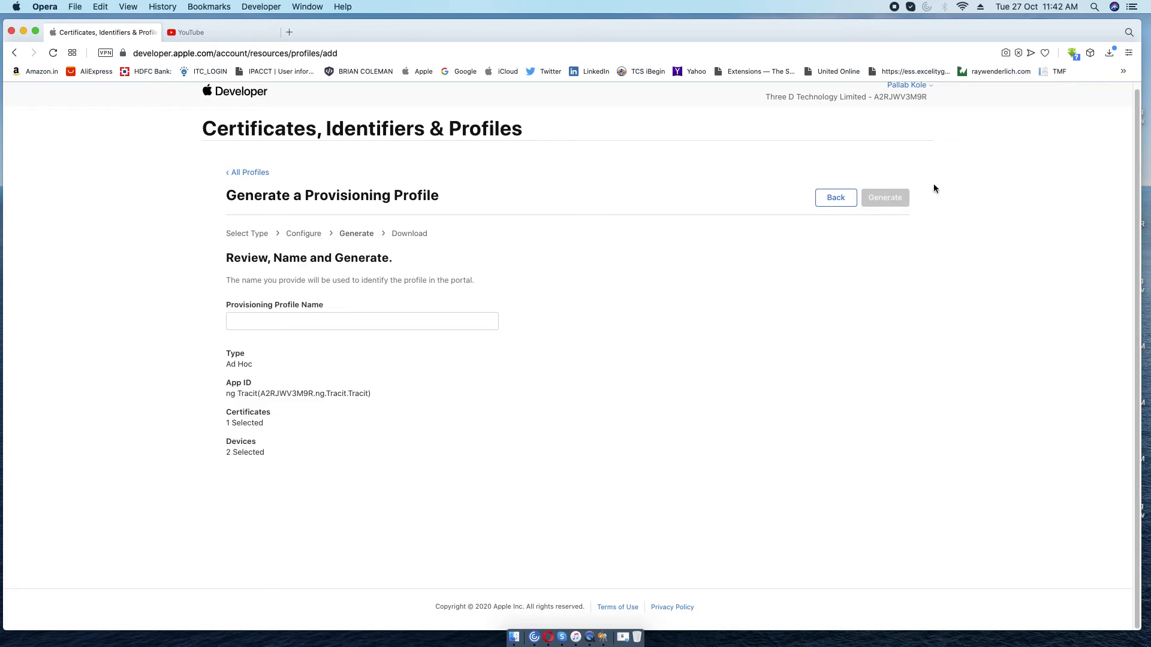
left_click(303, 321)
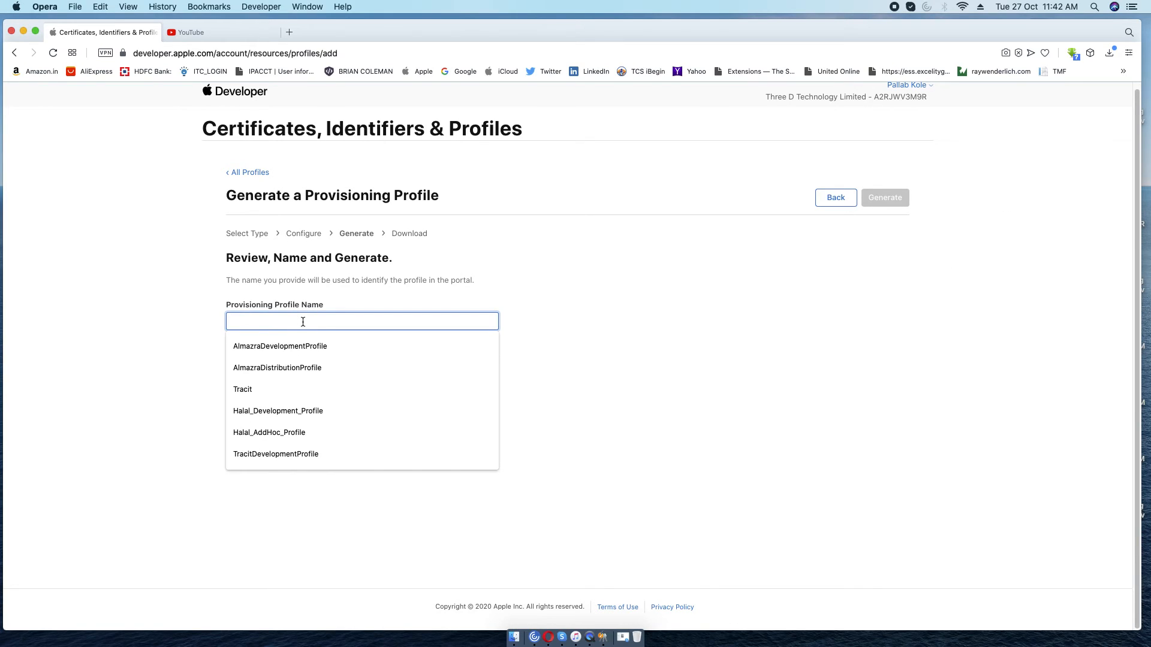
type("TracitAdd")
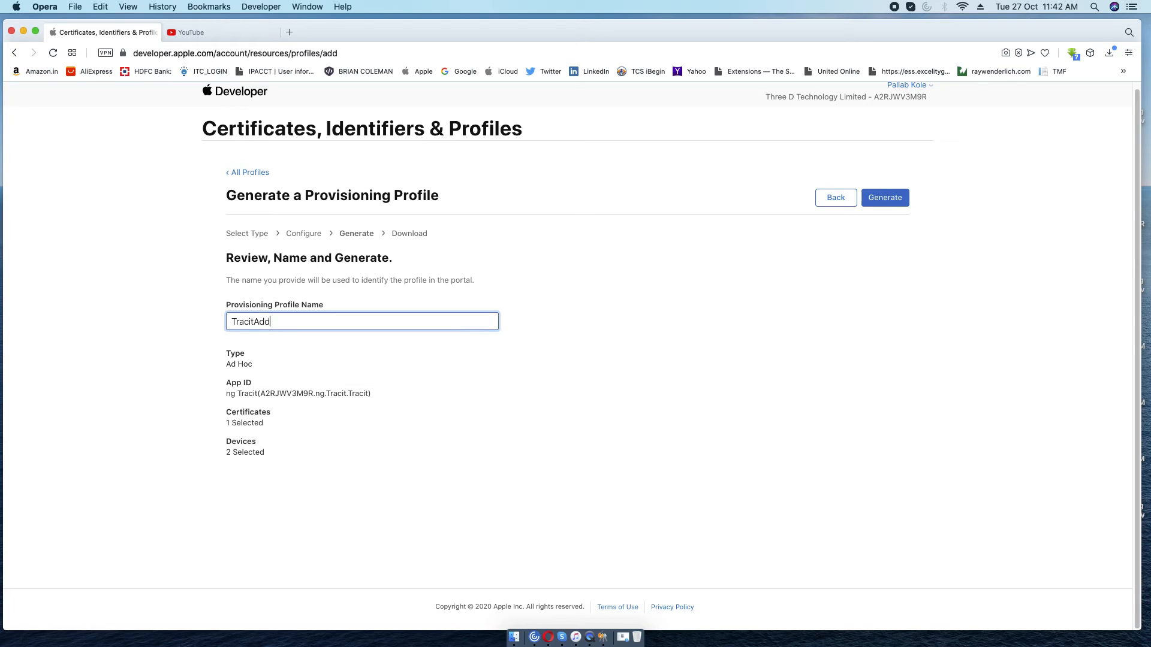
type("HocProfile")
left_click(884, 198)
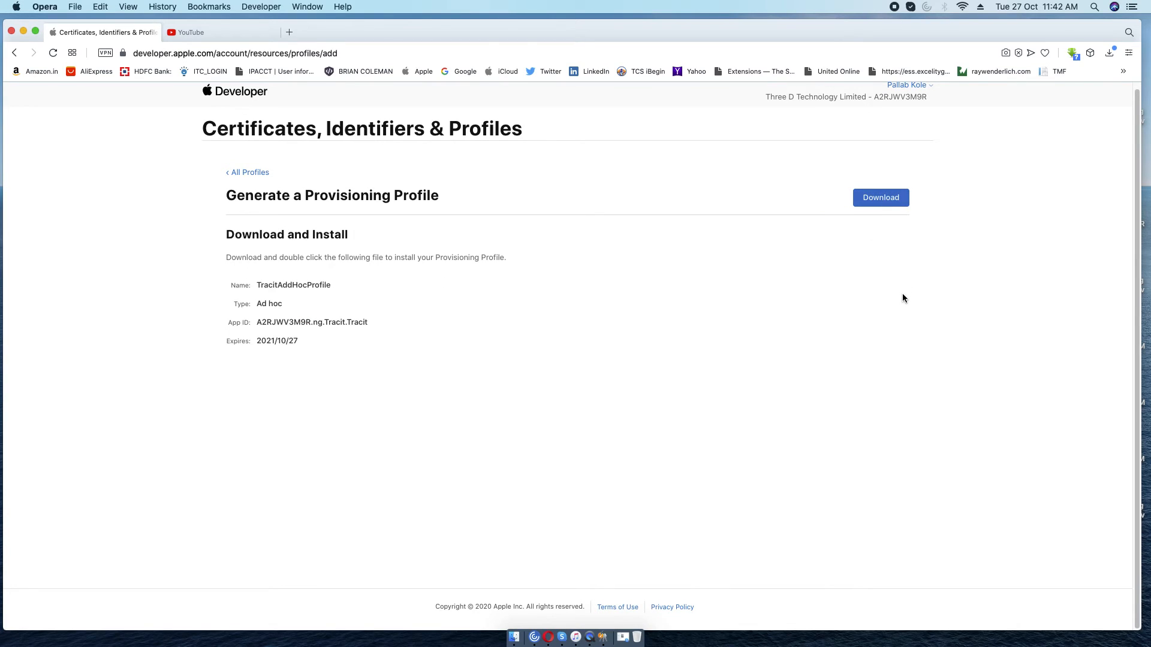
left_click(881, 198)
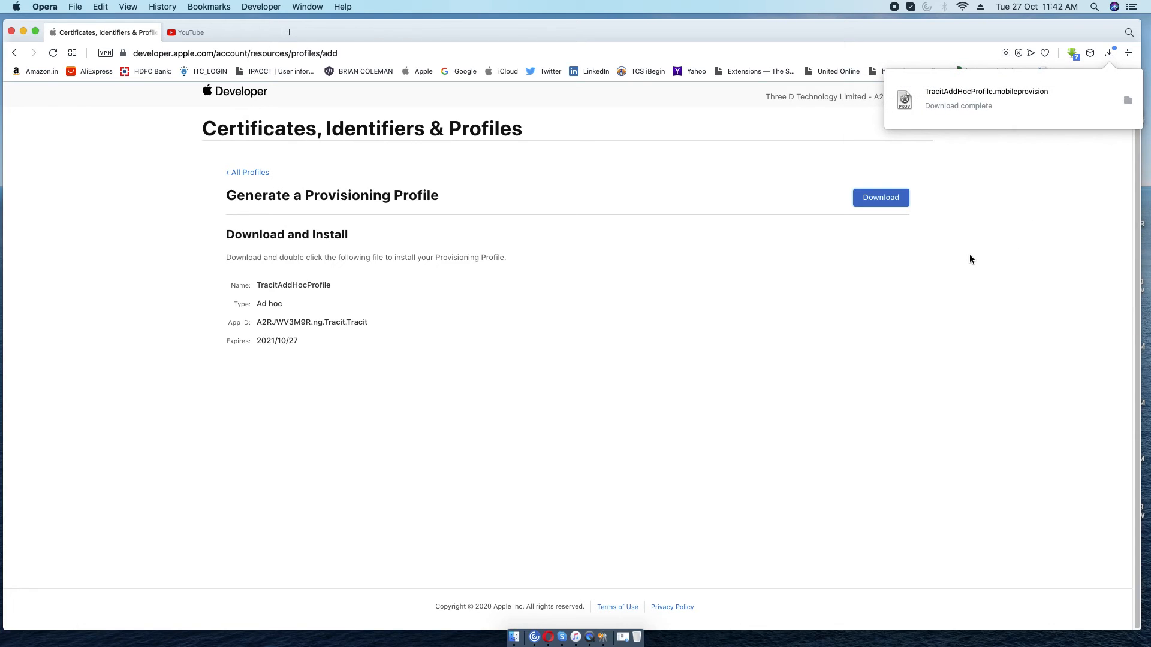
left_click(237, 173)
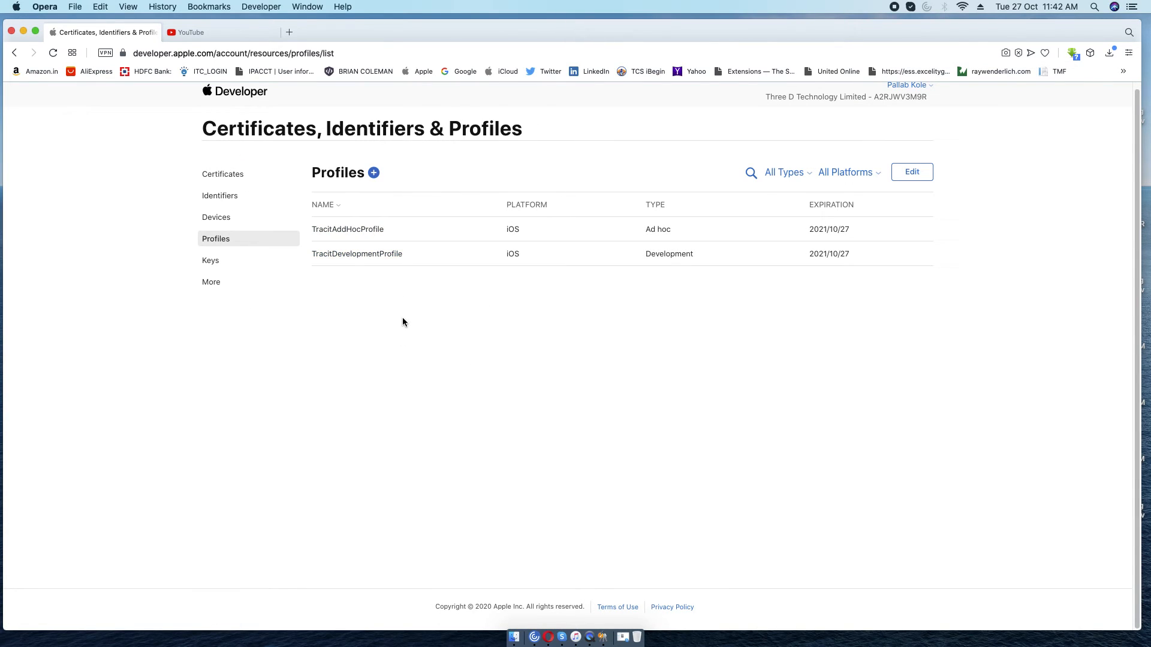
Start a new provisioning profile of type App Store.
left_click(374, 173)
scroll(624, 414, "down", 1)
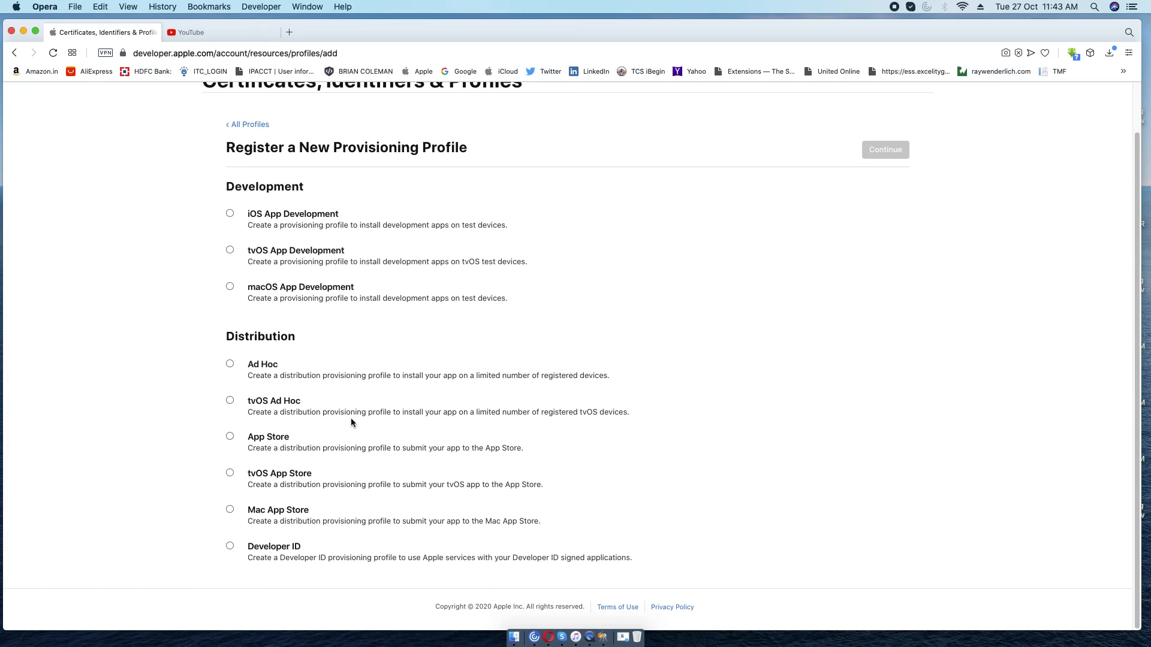
left_click(229, 436)
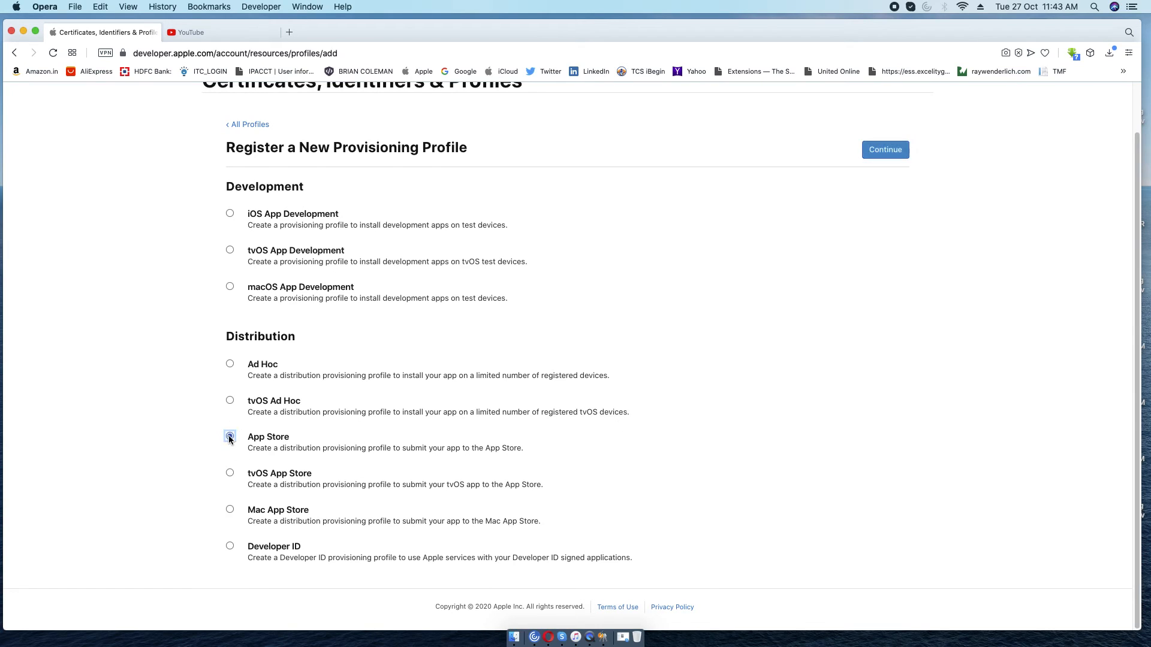
left_click(886, 154)
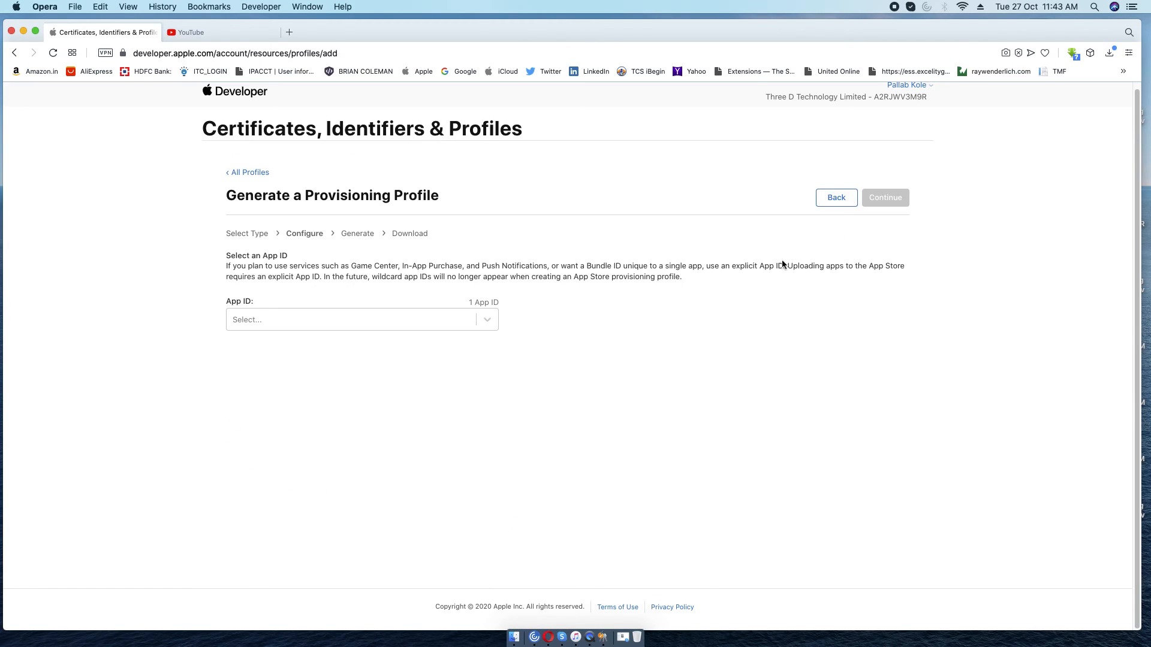
Select the ng Tracit App ID and the iOS Distribution certificate for the App Store profile.
left_click(487, 319)
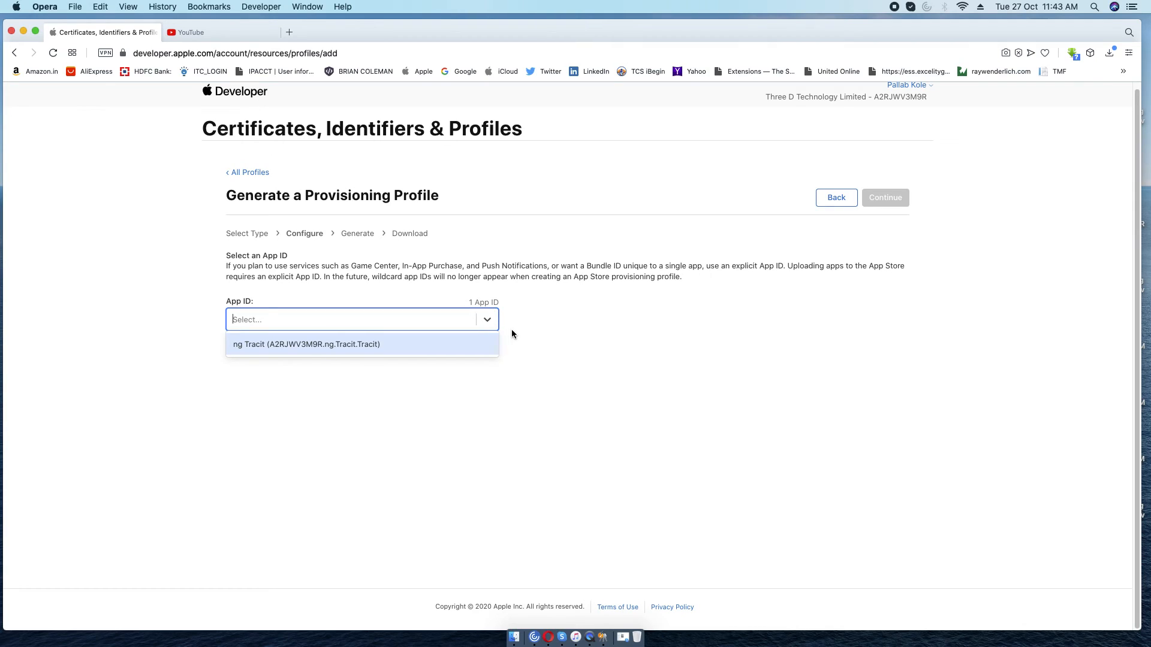
left_click(356, 346)
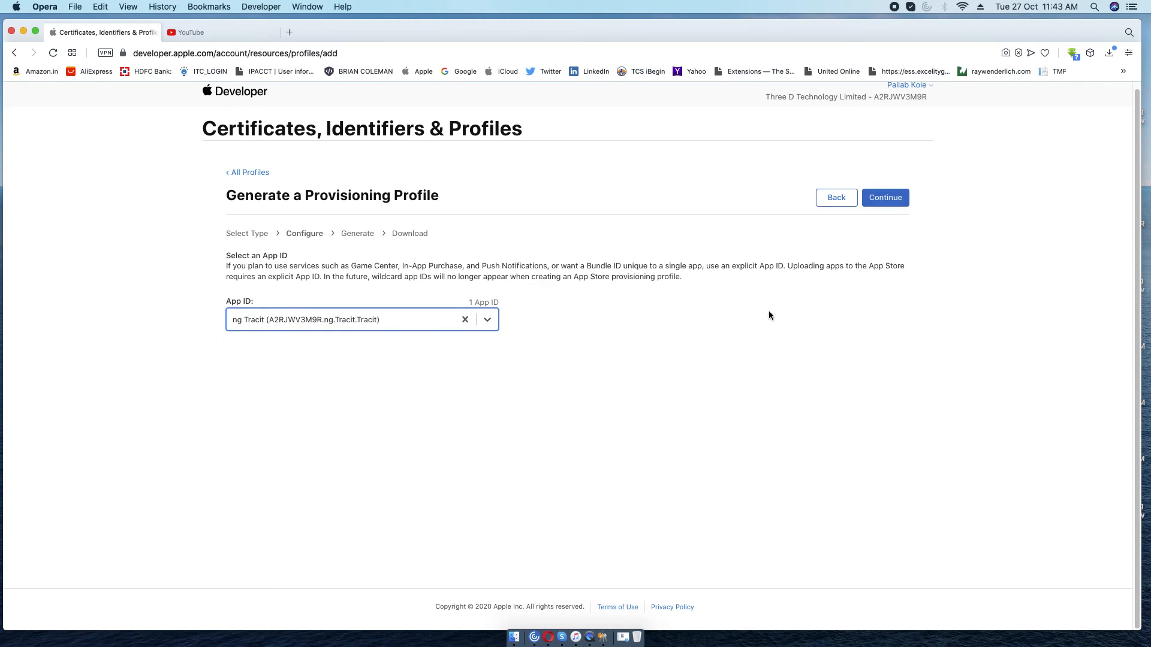
left_click(882, 201)
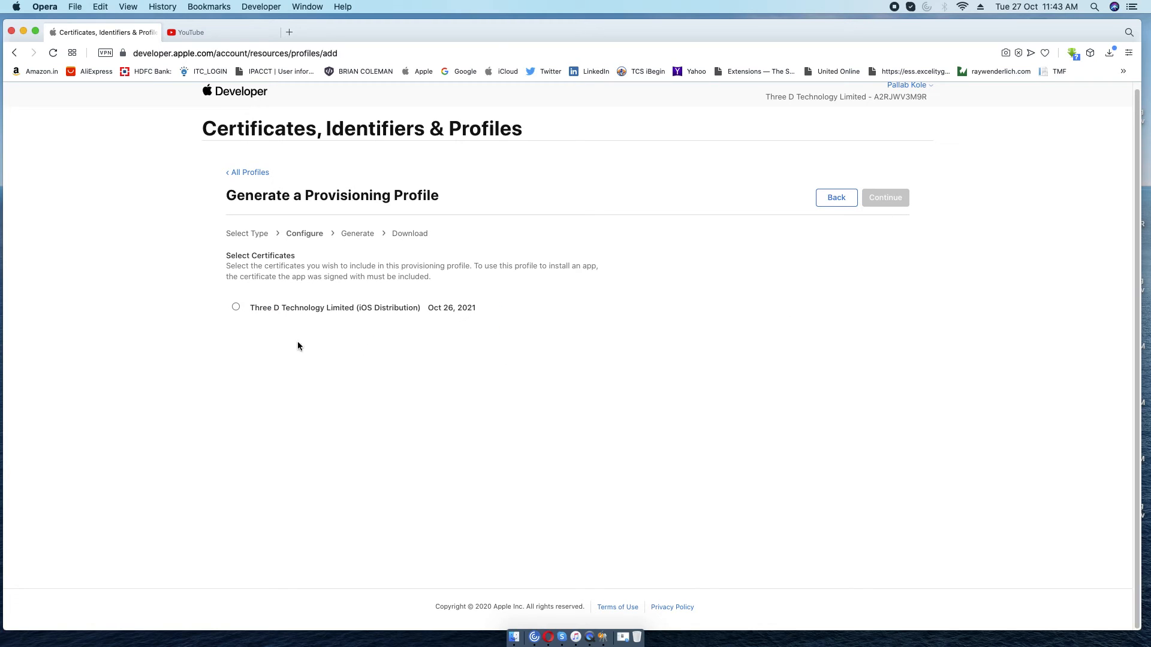
left_click(235, 307)
left_click(886, 198)
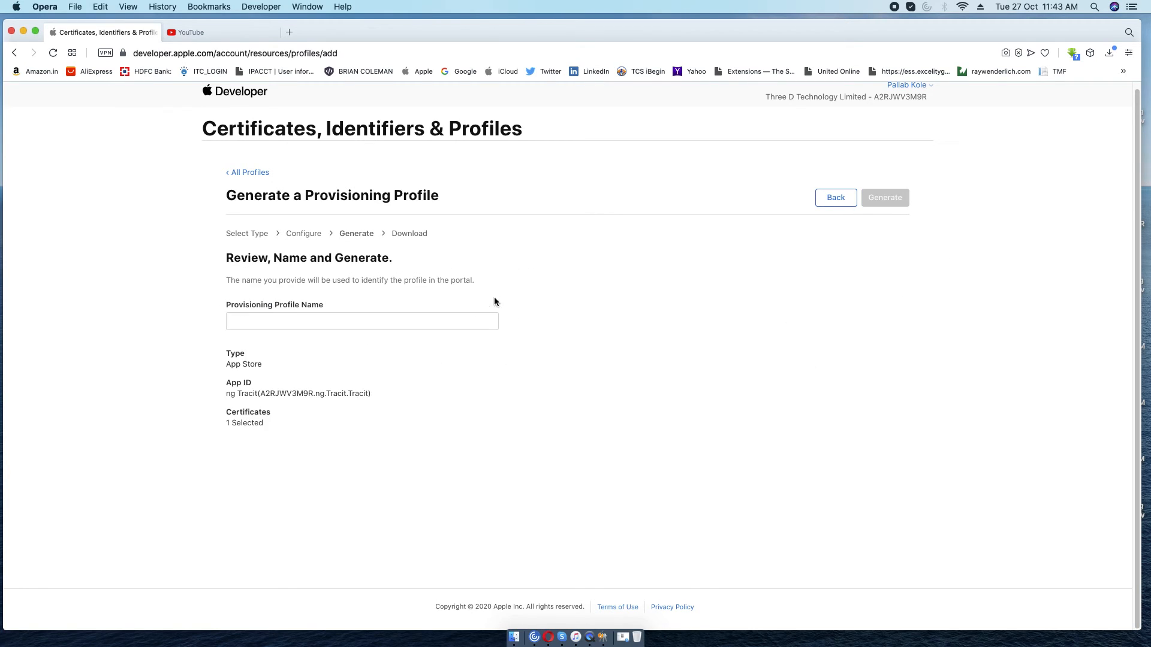
Name the App Store profile TracitAppStoreProfile and generate it.
left_click(390, 321)
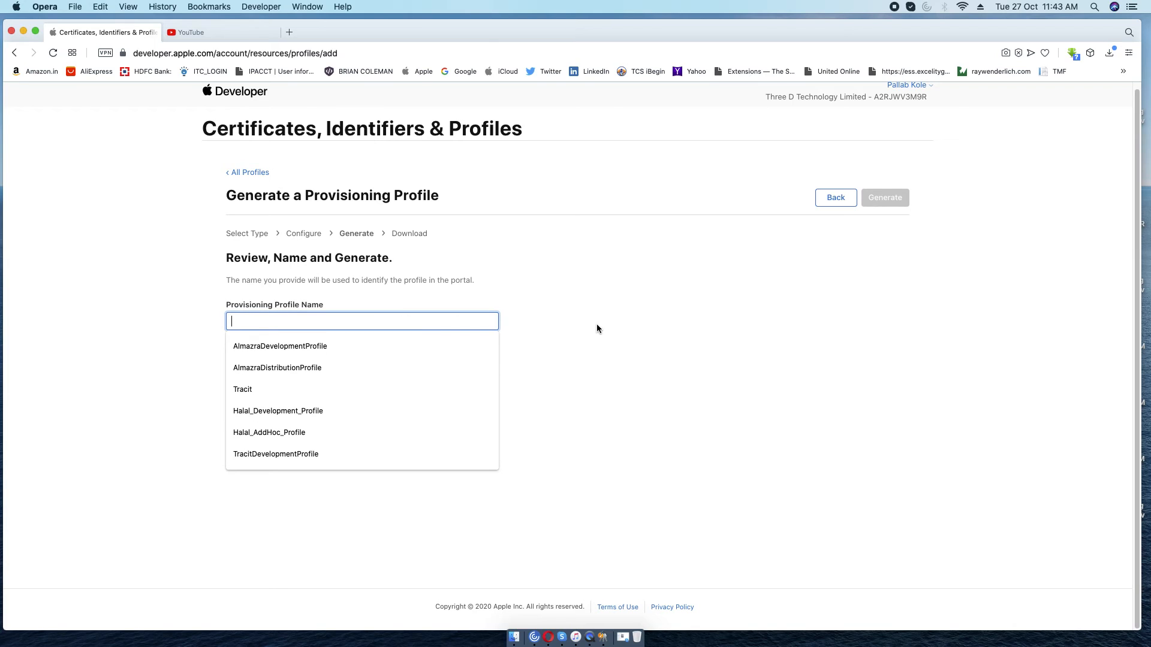
type("Tracit")
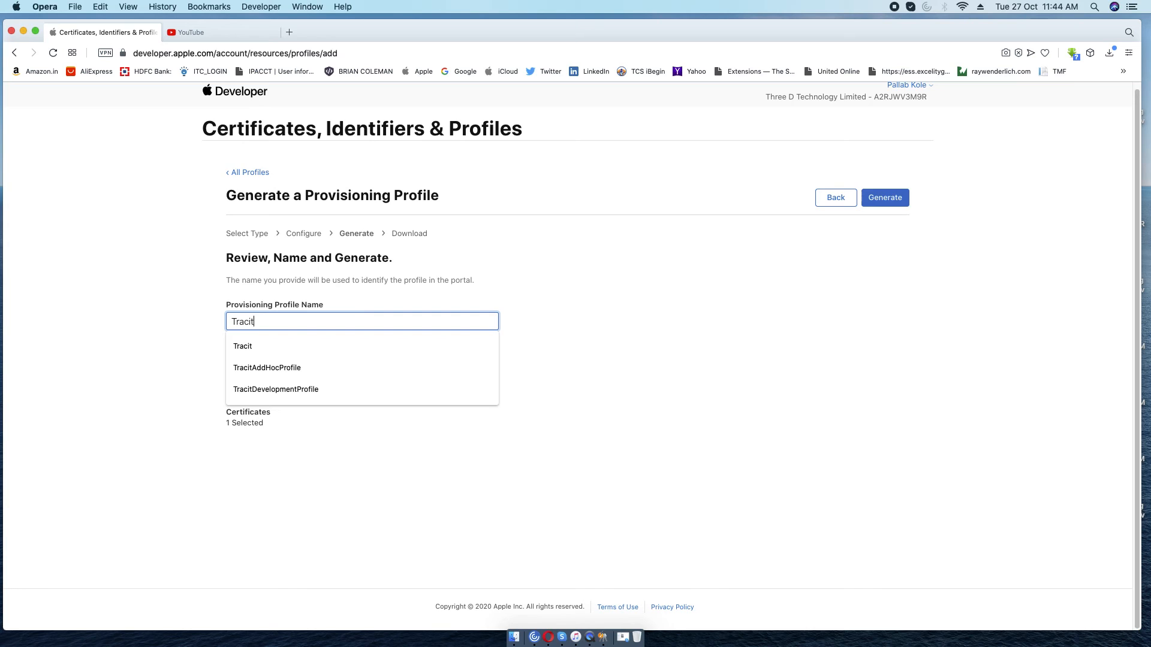
type("AppStoreP")
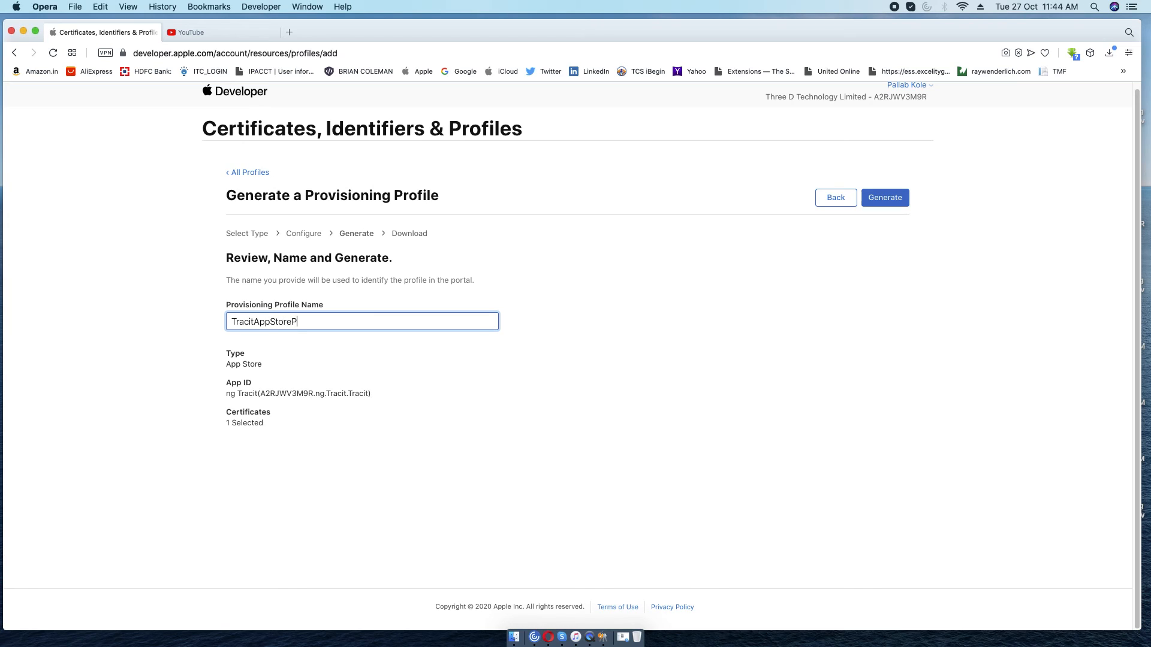
type("rofile")
left_click(881, 200)
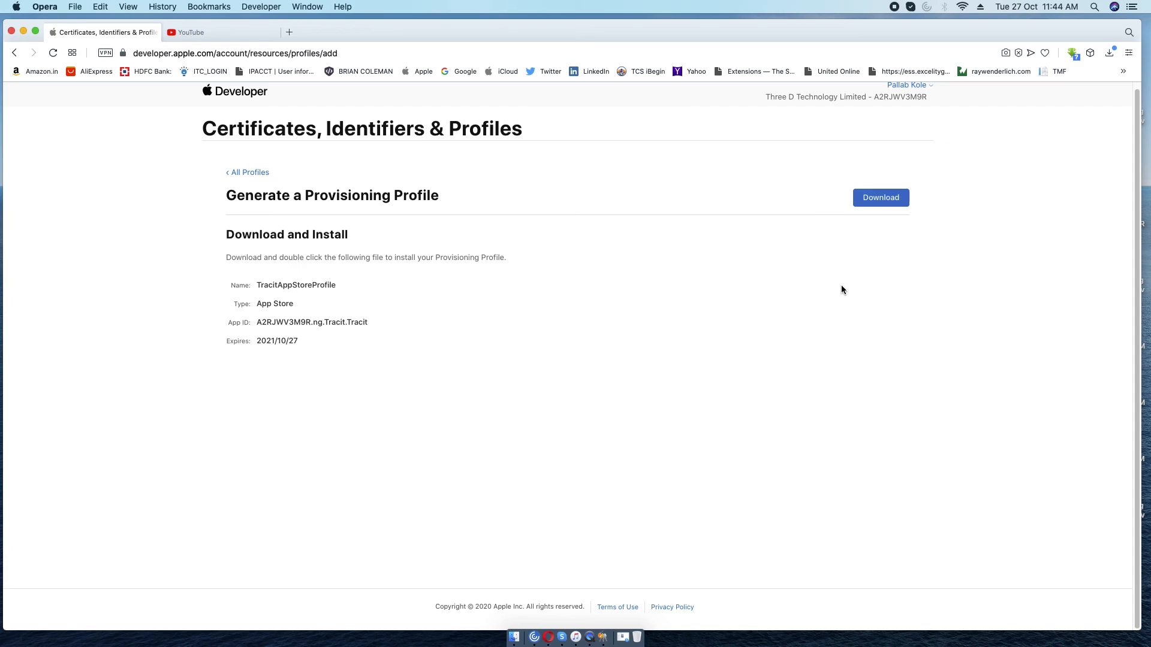
Download TracitAppStoreProfile and go back to the Profiles list showing all three profiles.
left_click(881, 198)
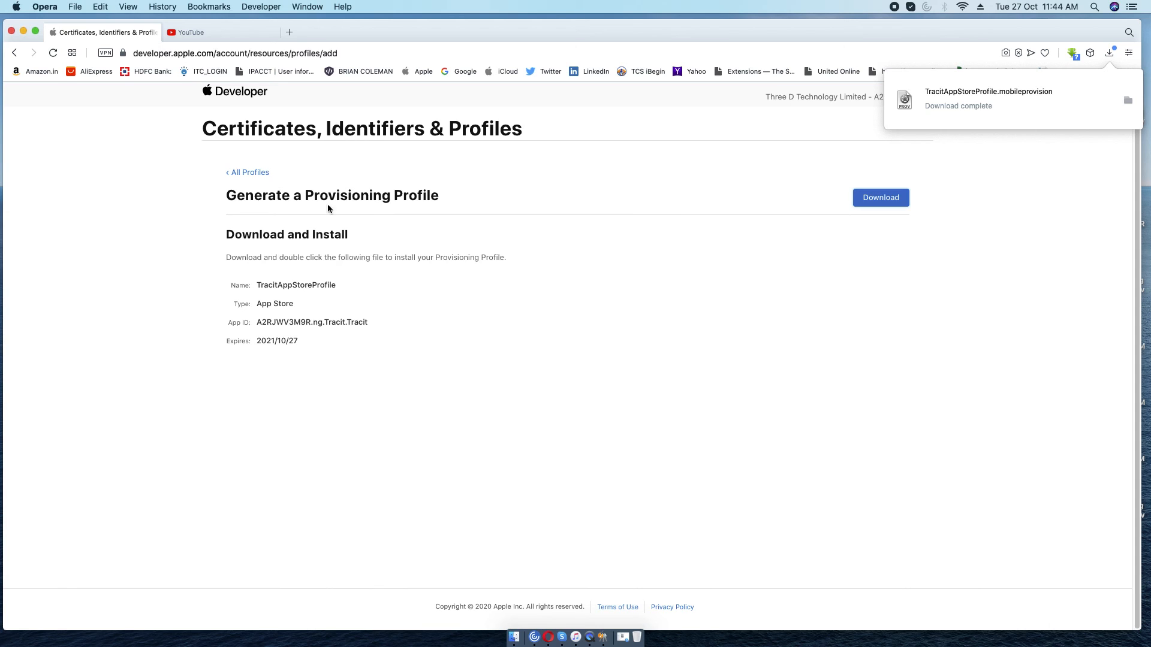
left_click(237, 172)
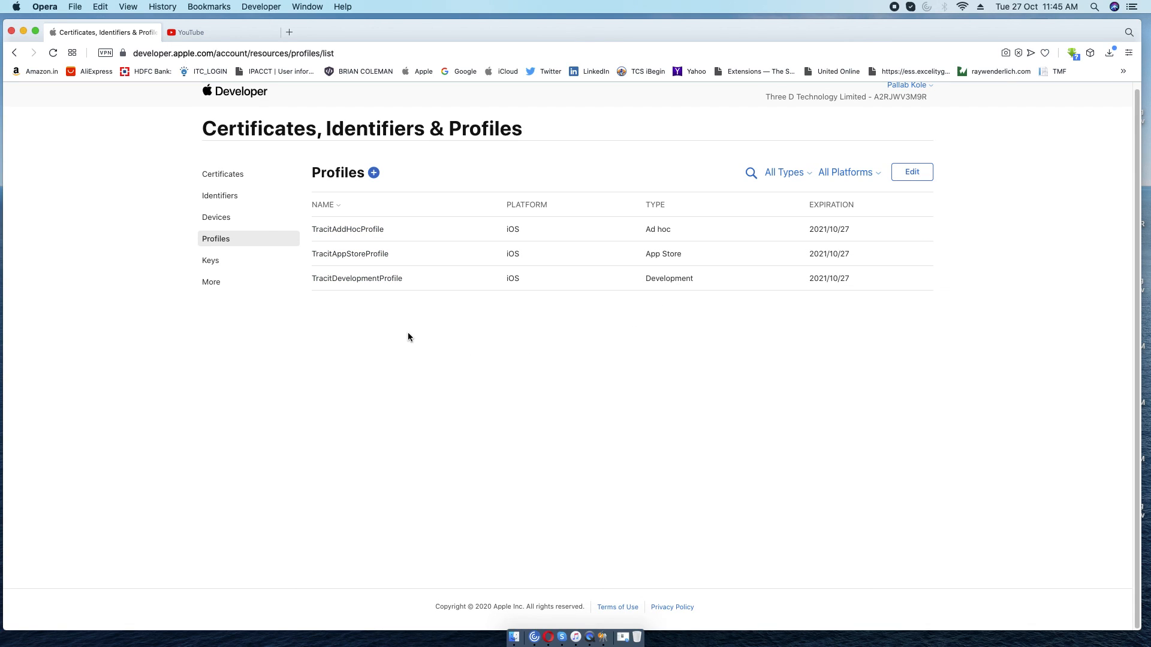
Review the registered Devices, Identifiers and Certificates pages in turn.
left_click(217, 218)
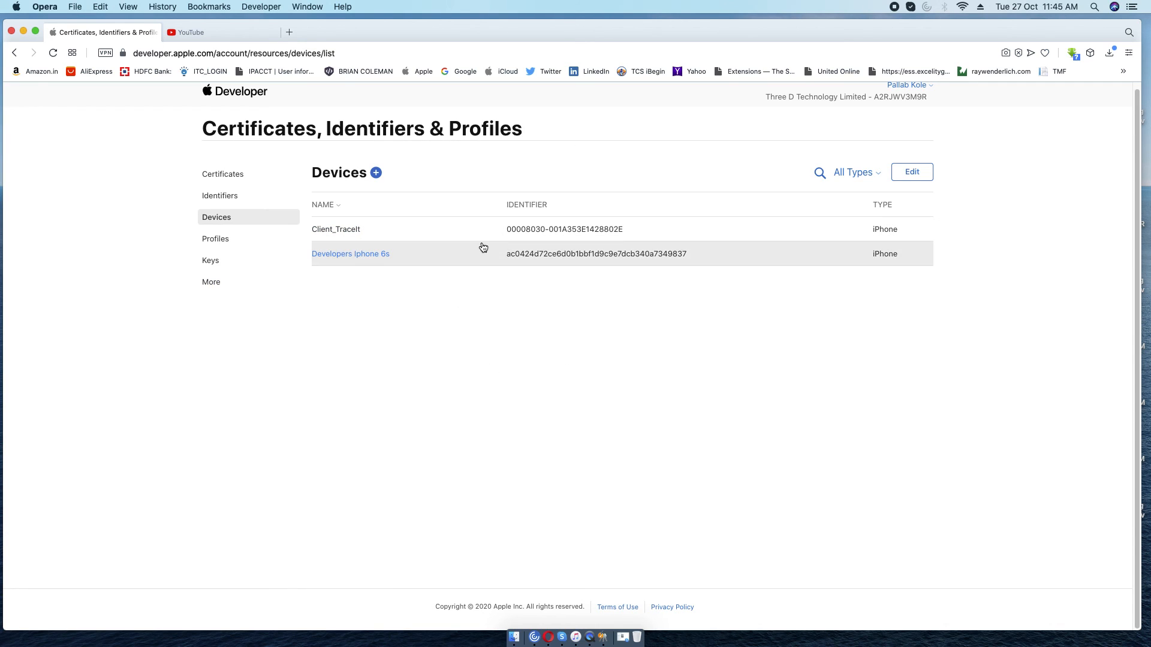
left_click(228, 198)
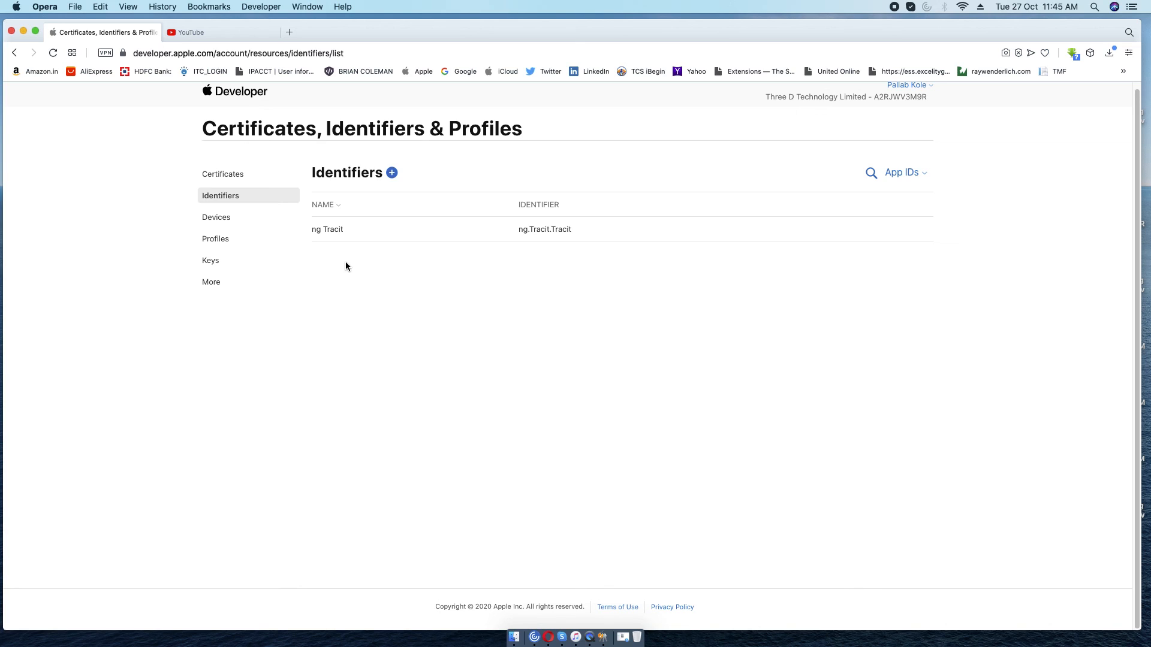
left_click(226, 175)
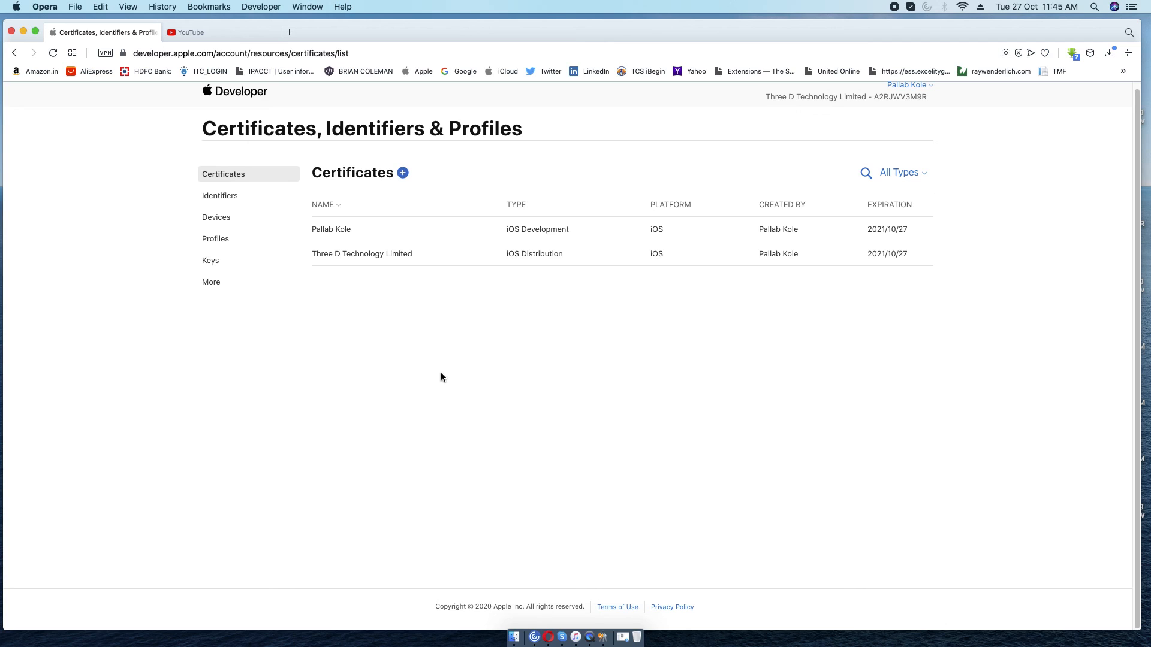
Compare certificates in Keychain Access, then return to the portal's Certificates list.
left_click(605, 638)
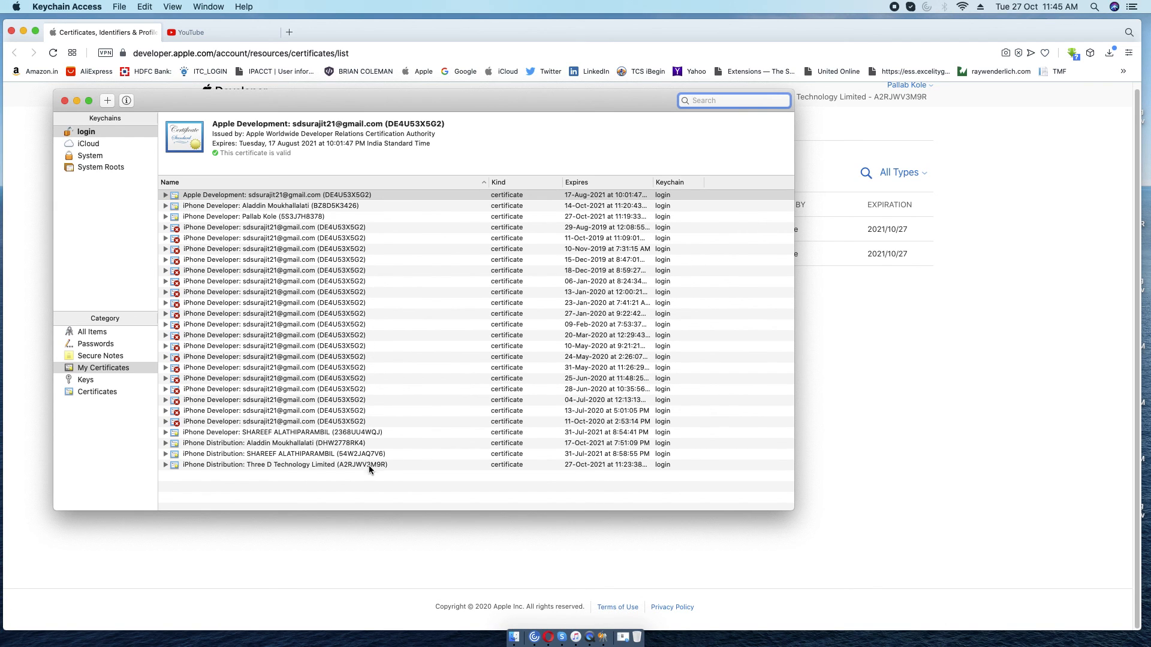
left_click(952, 395)
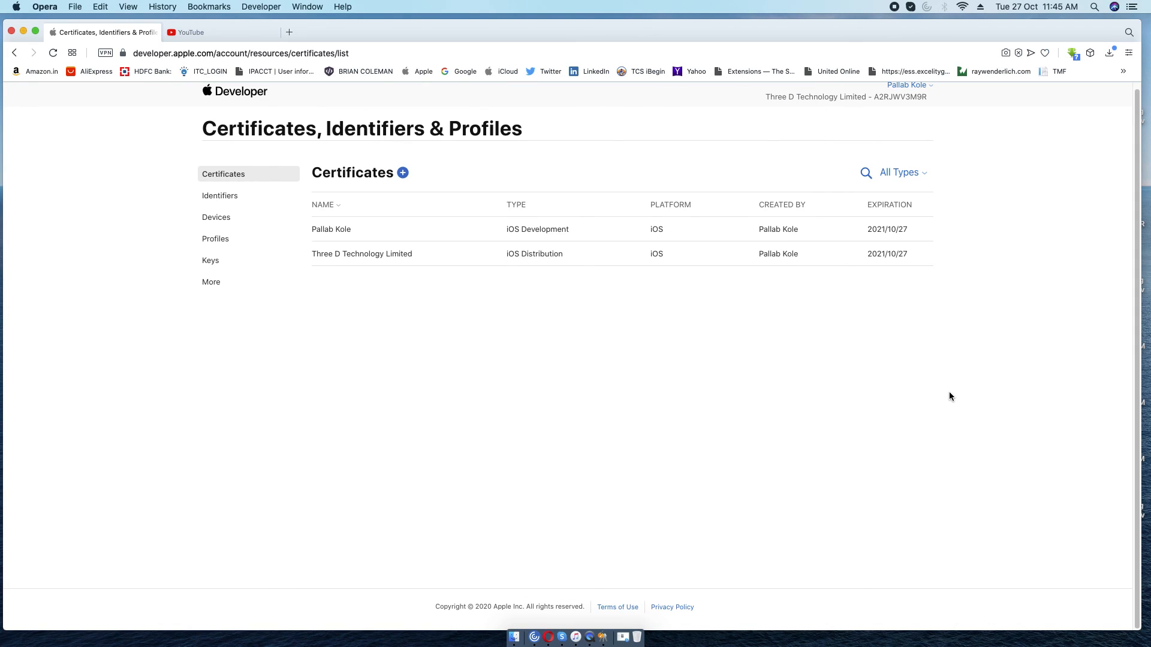
scroll(948, 393, "up", 1)
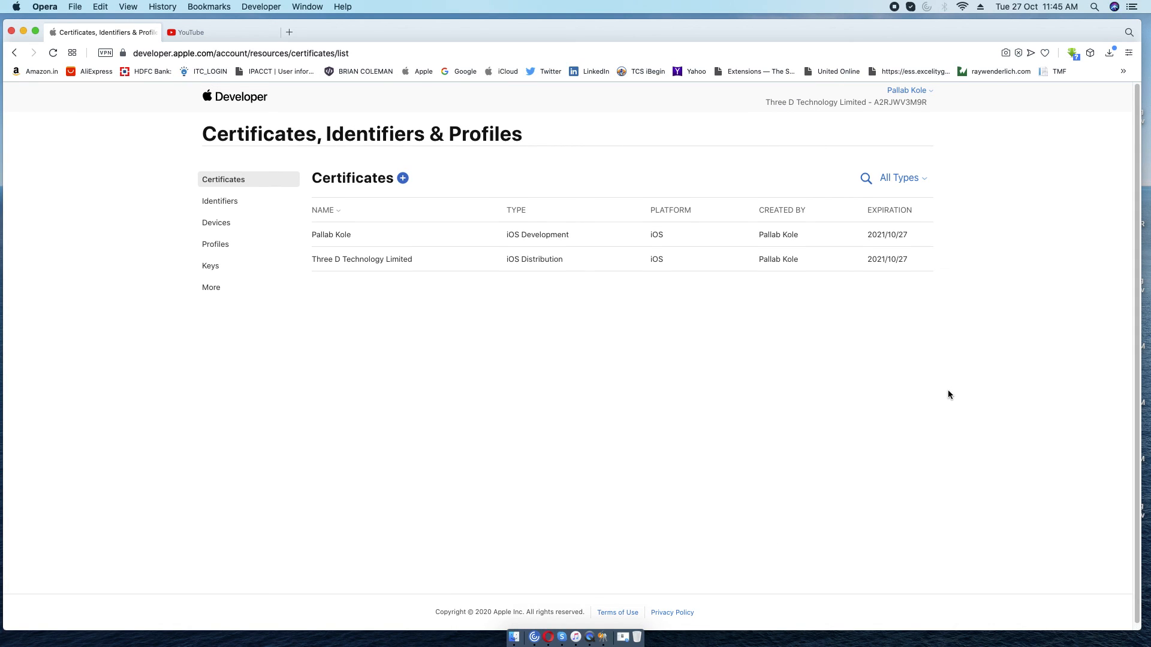